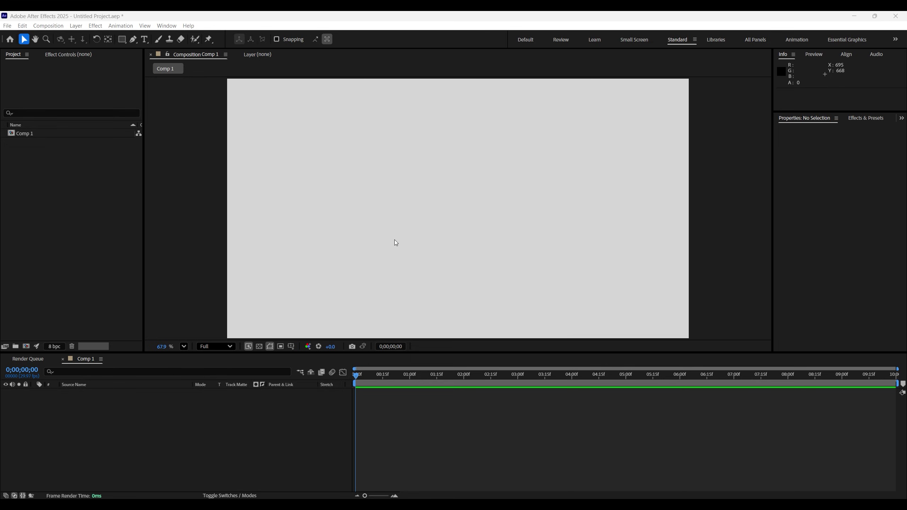
- Draw two green rectangles side by side on separate shape layers, a parametric one about 544 × 357 px and a Bezier-path one about 558 × 373 px
click(125, 42)
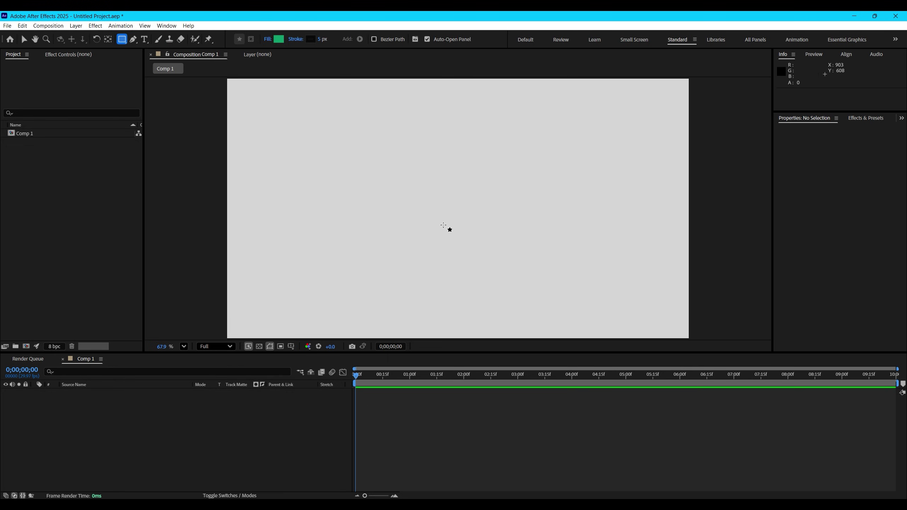
mouse_move(300, 174)
mouse_down()
mouse_move(368, 237)
mouse_move(438, 241)
mouse_move(435, 252)
mouse_up()
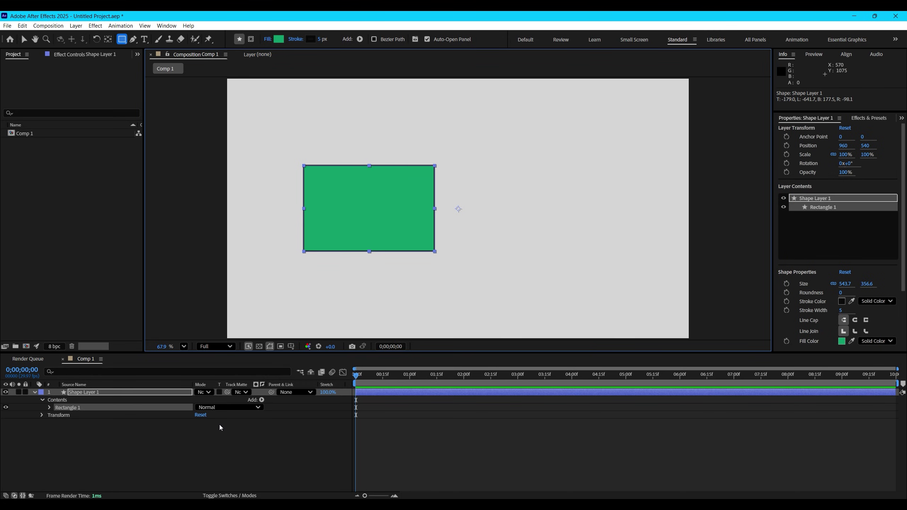
click(167, 437)
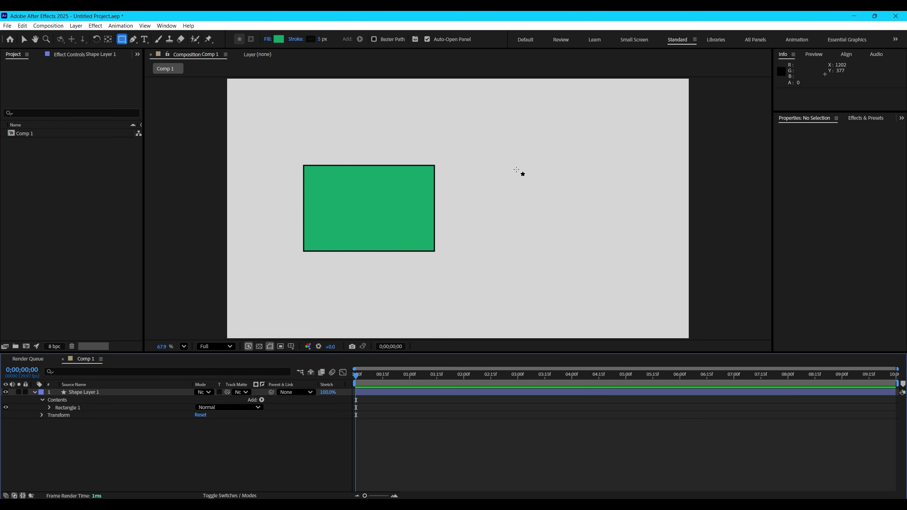
mouse_move(508, 163)
mouse_down()
mouse_move(533, 201)
mouse_move(642, 252)
mouse_up()
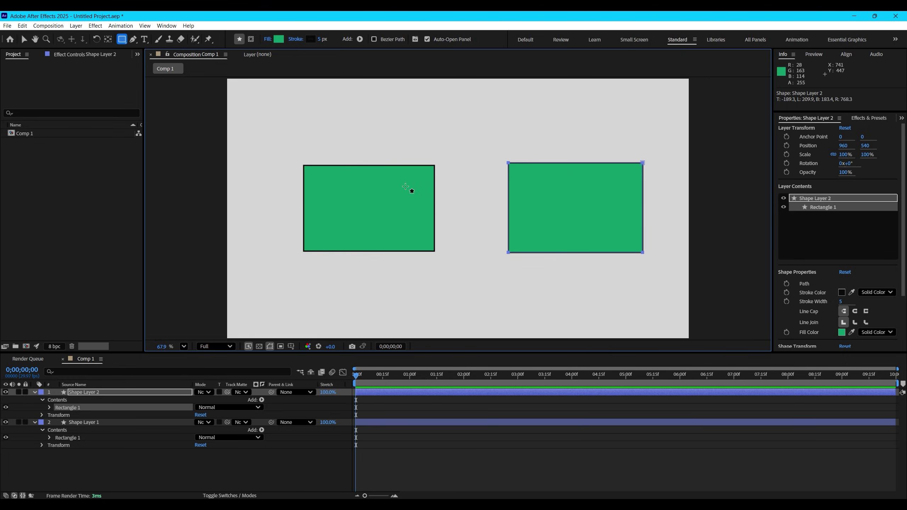
- Compare the path properties of the two rectangles, Rectangle Path 1 in Shape Layer 1 and Path 1 in Shape Layer 2
click(94, 423)
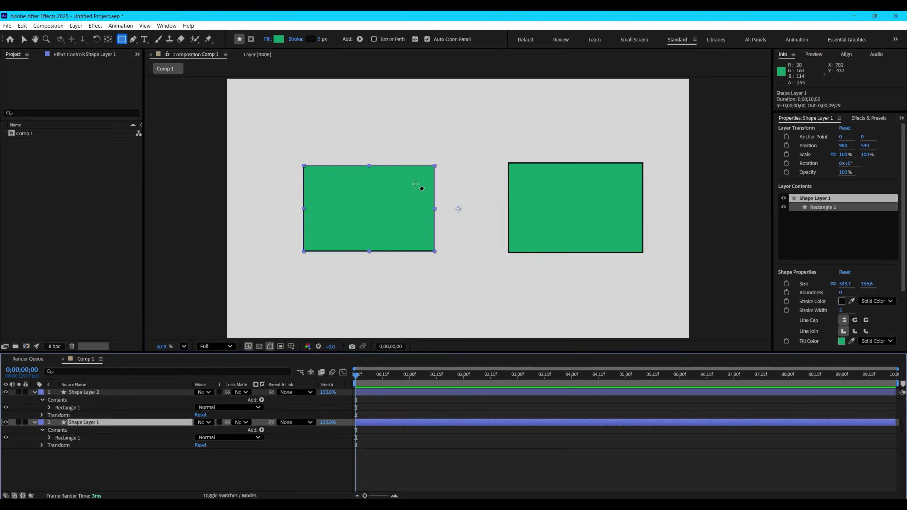
click(48, 439)
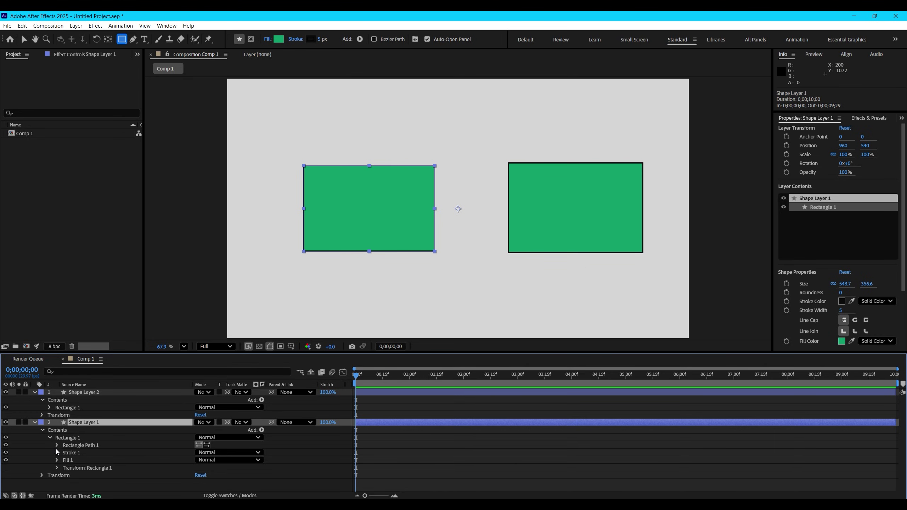
click(57, 445)
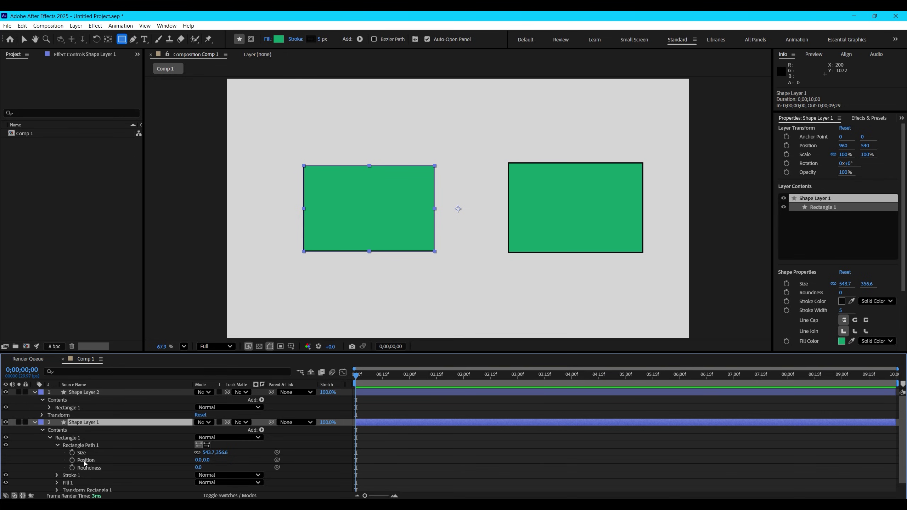
click(68, 408)
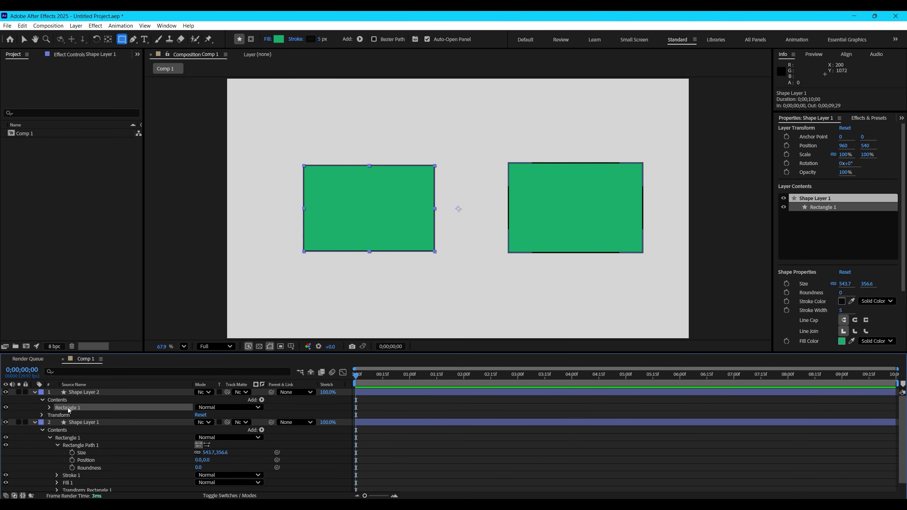
click(50, 407)
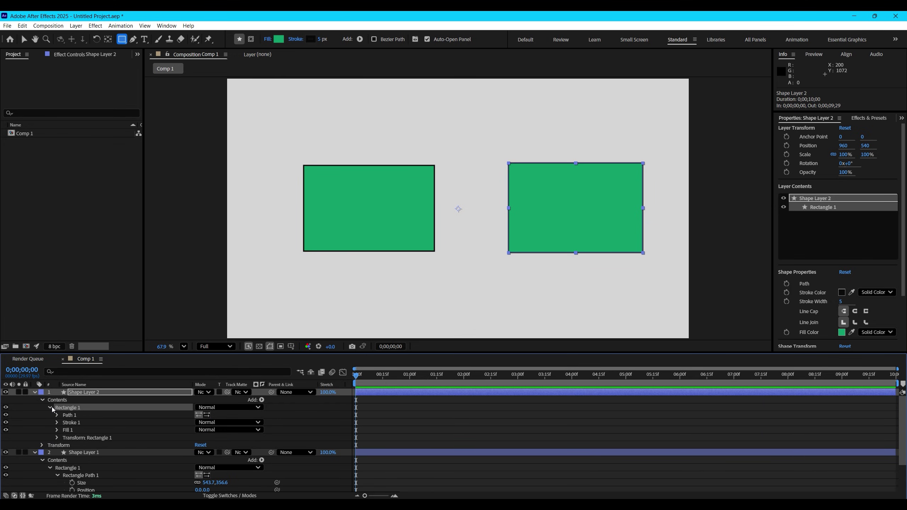
click(69, 415)
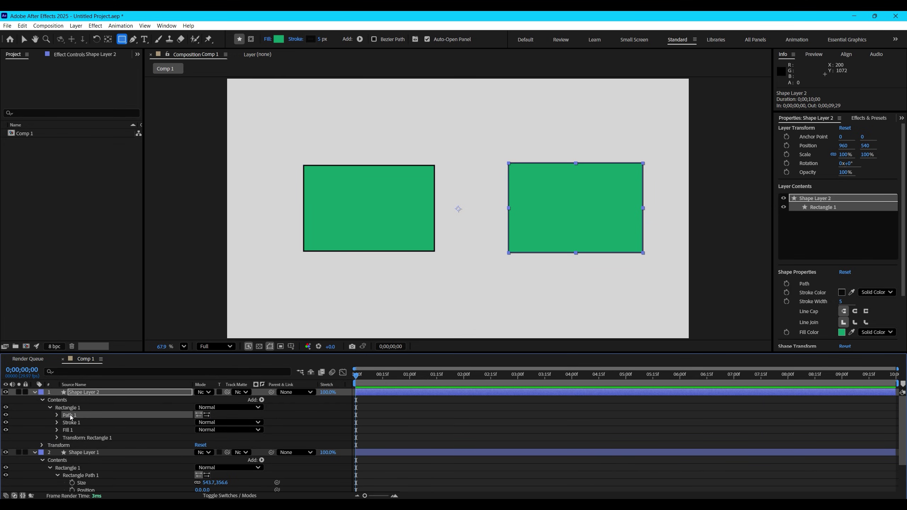
click(57, 415)
click(82, 423)
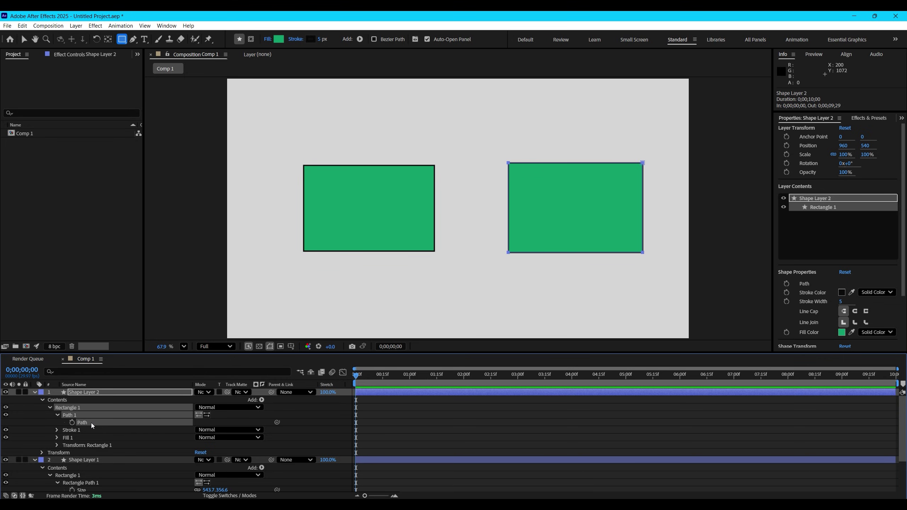
scroll(91, 422, down, 3)
scroll(89, 443, up, 3)
scroll(103, 411, down, 3)
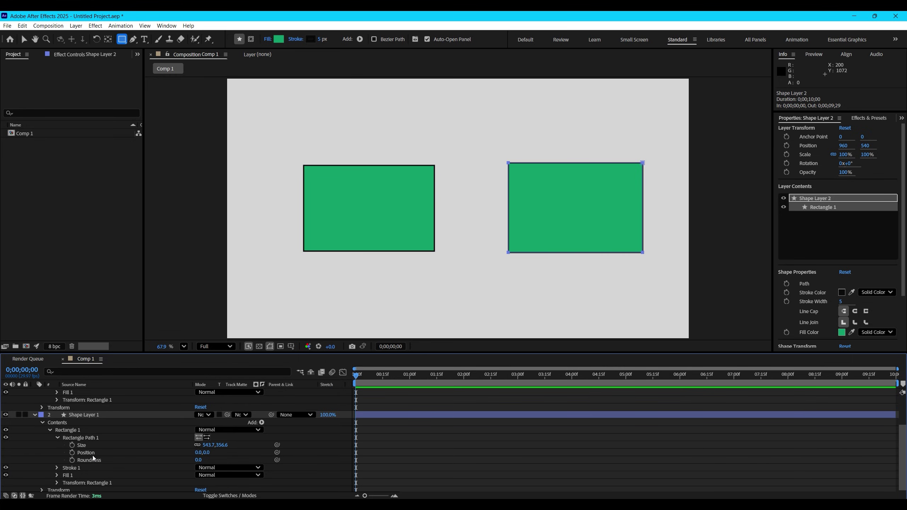
- Make Shape Layer 1's parametric rectangle slightly narrower and taller using its upper-left corner handle
click(80, 438)
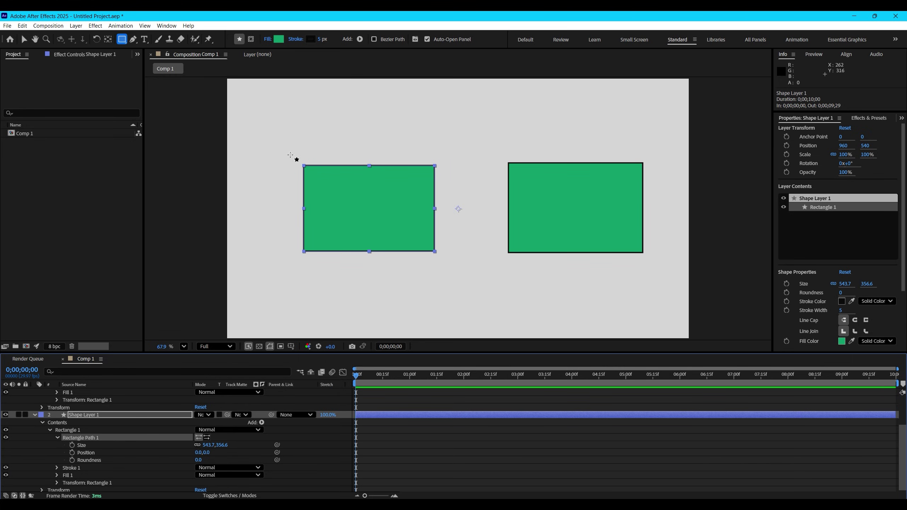
key(v)
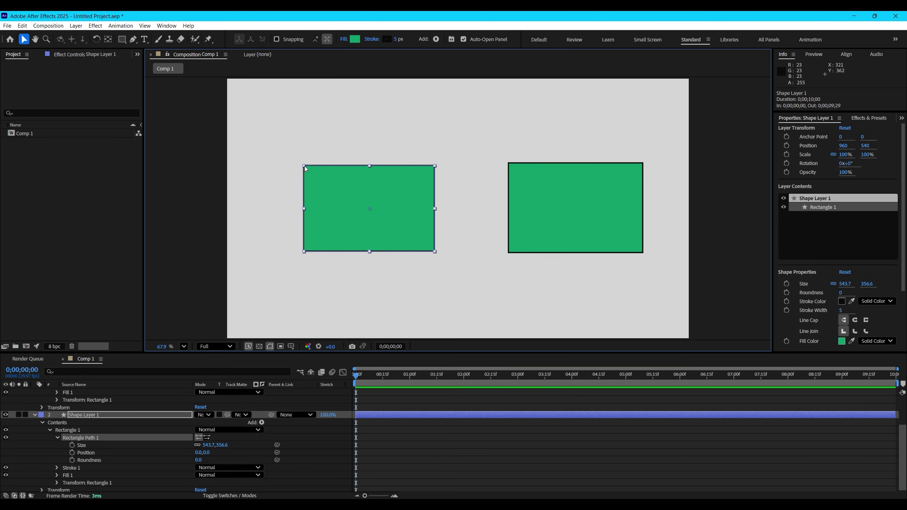
mouse_move(304, 166)
mouse_down()
mouse_move(297, 183)
mouse_move(285, 147)
mouse_move(312, 136)
mouse_move(327, 149)
mouse_move(325, 172)
mouse_move(284, 188)
mouse_move(285, 154)
mouse_move(299, 141)
mouse_move(318, 145)
mouse_move(326, 158)
mouse_move(307, 160)
mouse_move(307, 170)
mouse_move(308, 159)
mouse_up()
- Reshape Shape Layer 2's Bezier path into an arrowhead by moving its two upper vertices and its lower-right vertex individually
click(561, 194)
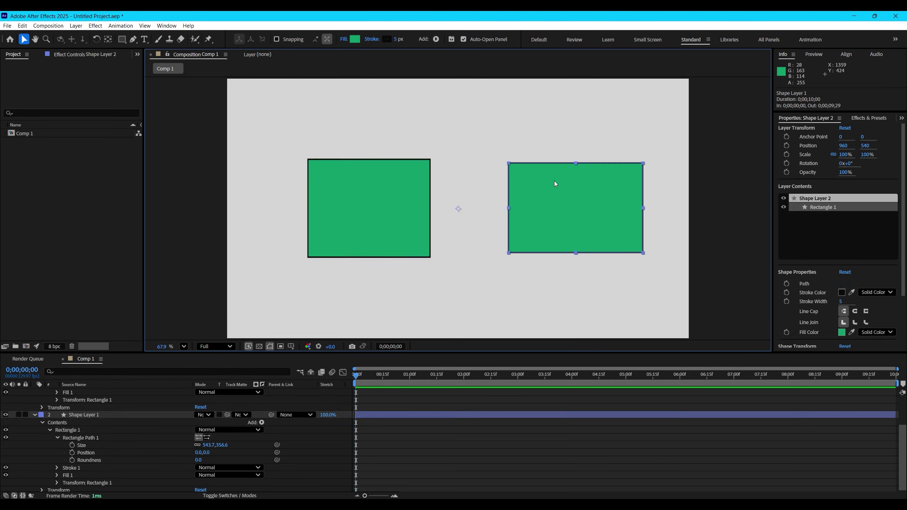
scroll(102, 444, up, 2)
click(90, 425)
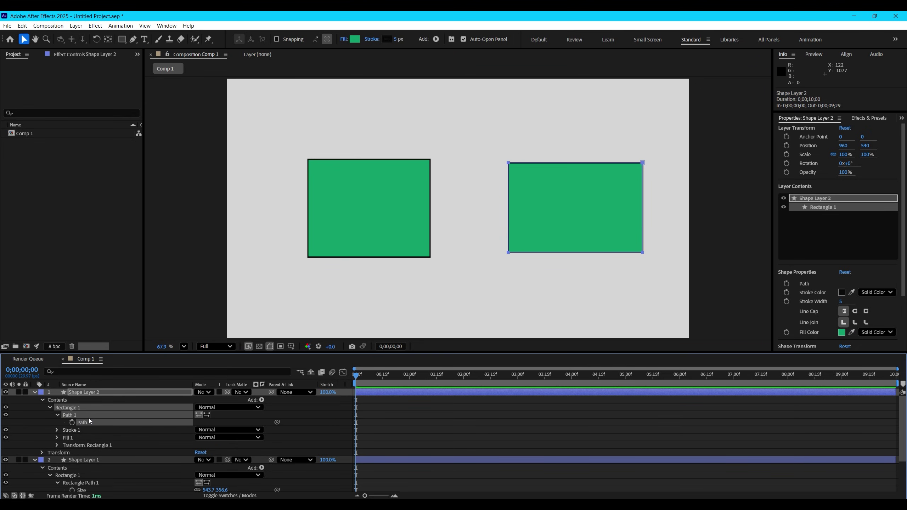
click(508, 163)
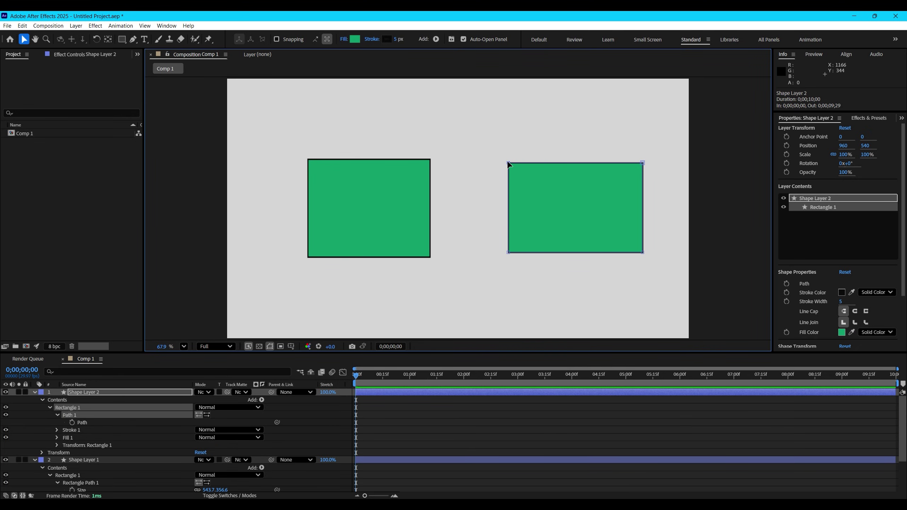
drag(508, 163, 499, 200)
drag(642, 163, 584, 221)
drag(498, 198, 607, 163)
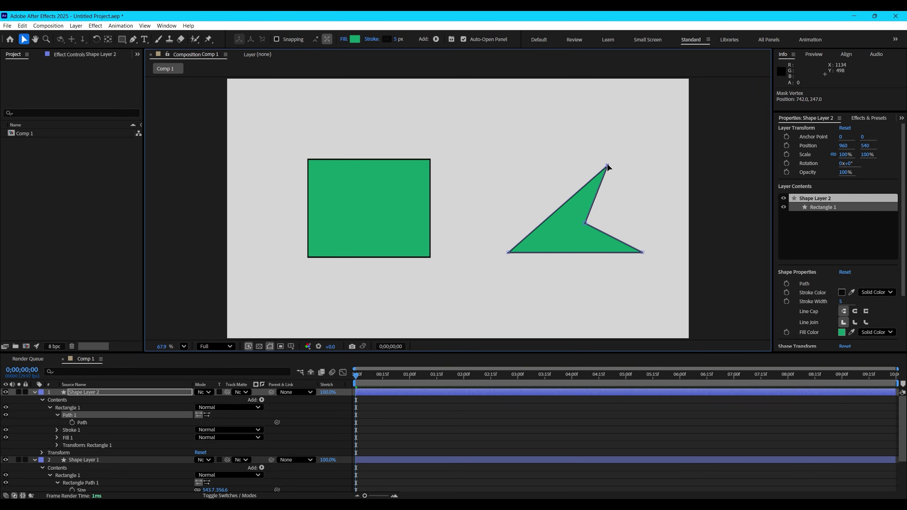
drag(643, 252, 636, 272)
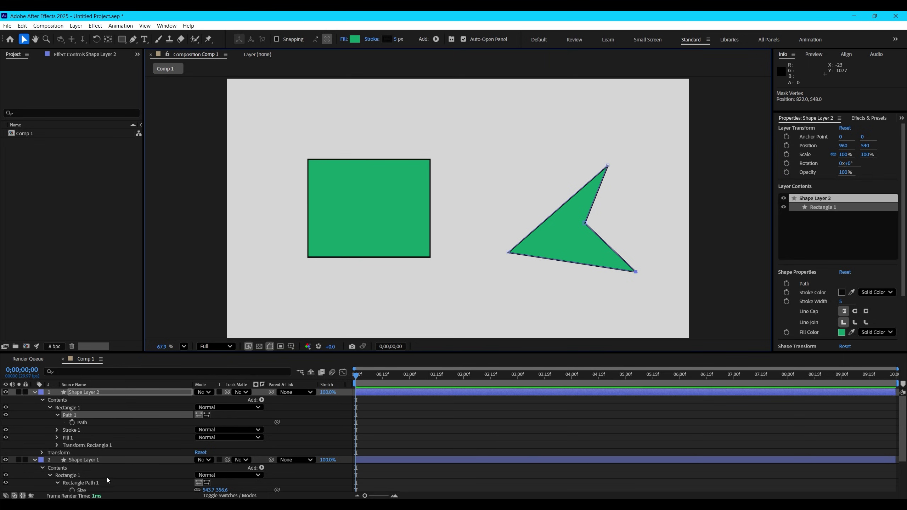
- Convert Shape Layer 1's Rectangle Path 1 to a Bezier path
click(172, 407)
click(358, 215)
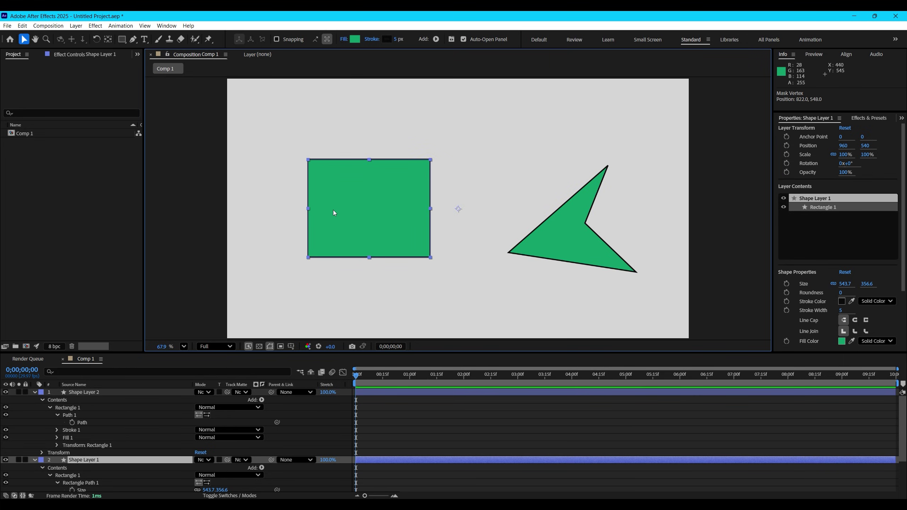
scroll(350, 221, down, 2)
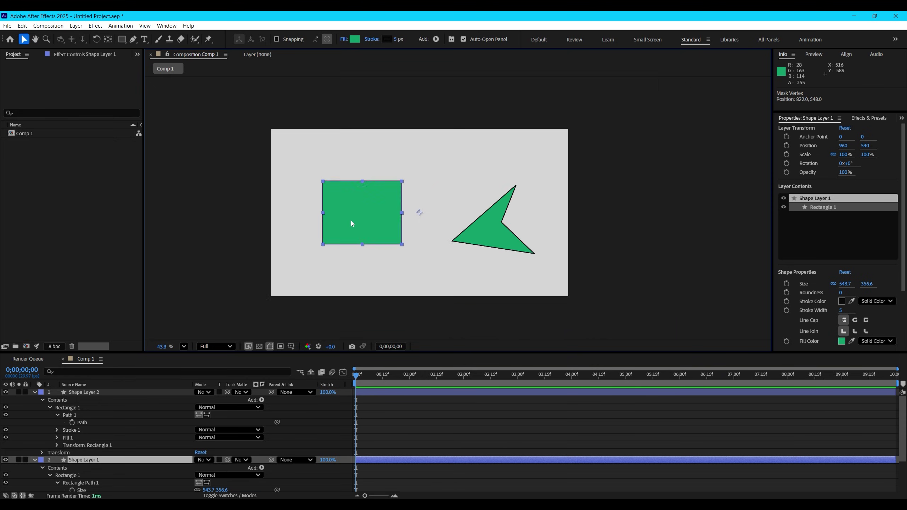
scroll(350, 221, up, 3)
scroll(99, 443, down, 3)
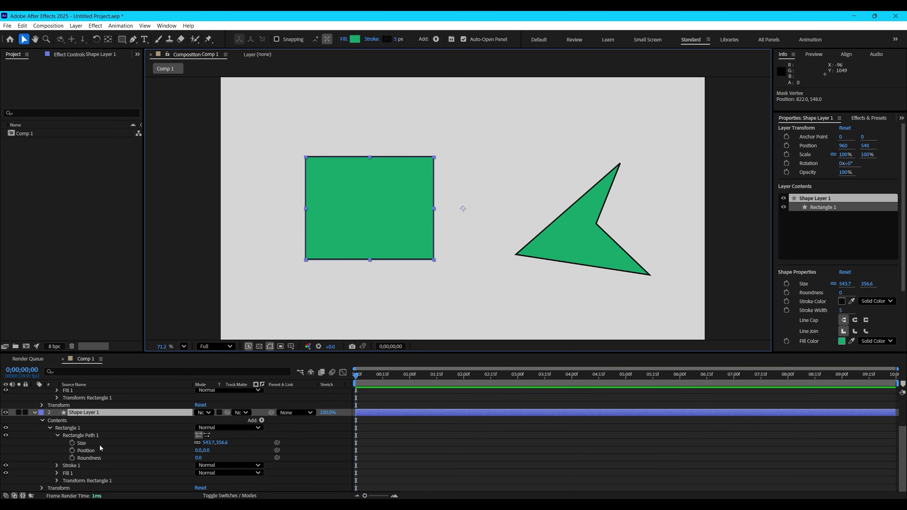
click(80, 435)
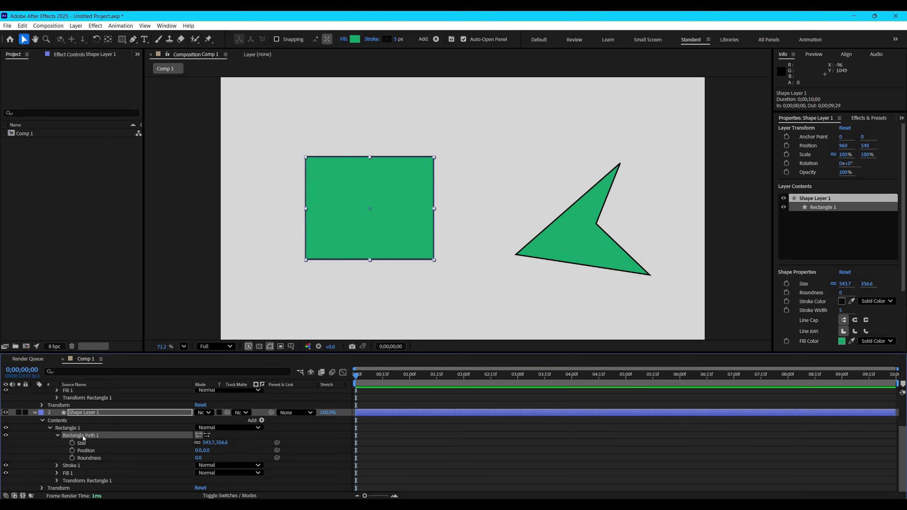
right_click(82, 435)
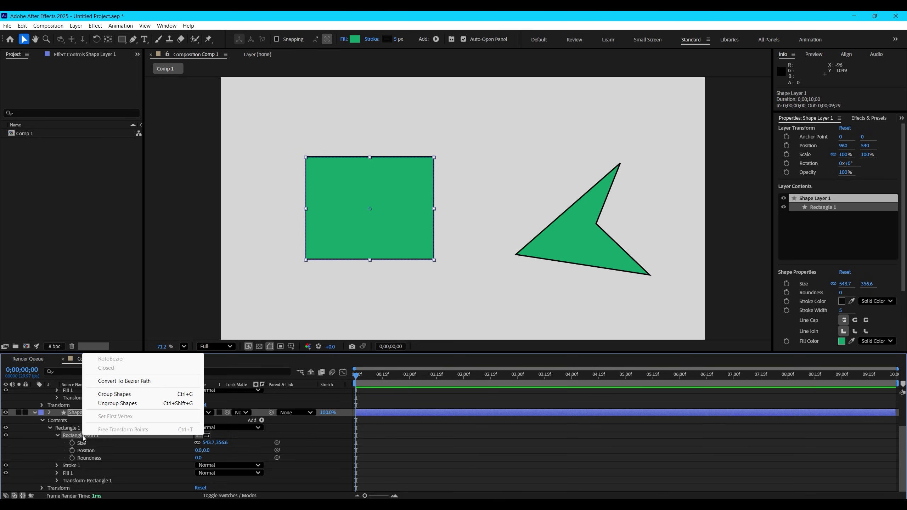
click(120, 381)
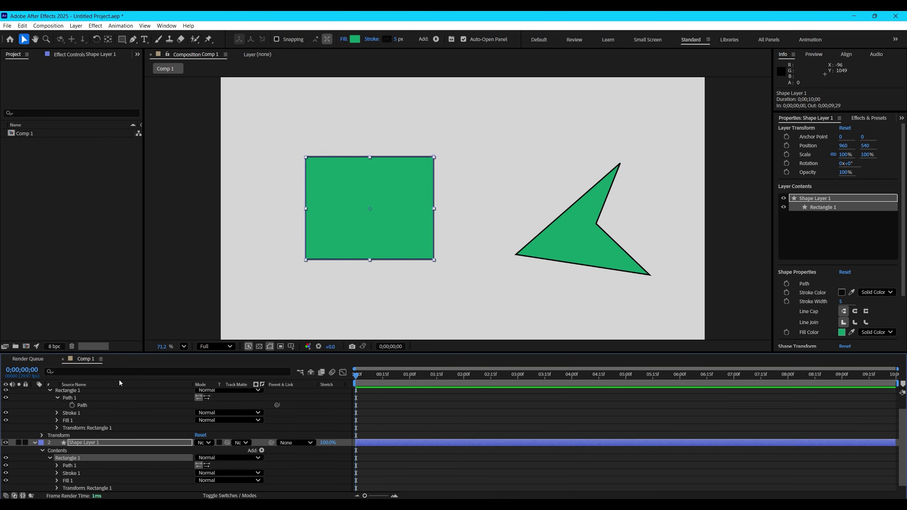
- Try reshaping Shape Layer 1's converted path by raising its upper-left vertex toward the middle and pulling the upper-right vertex inward
click(48, 457)
click(49, 457)
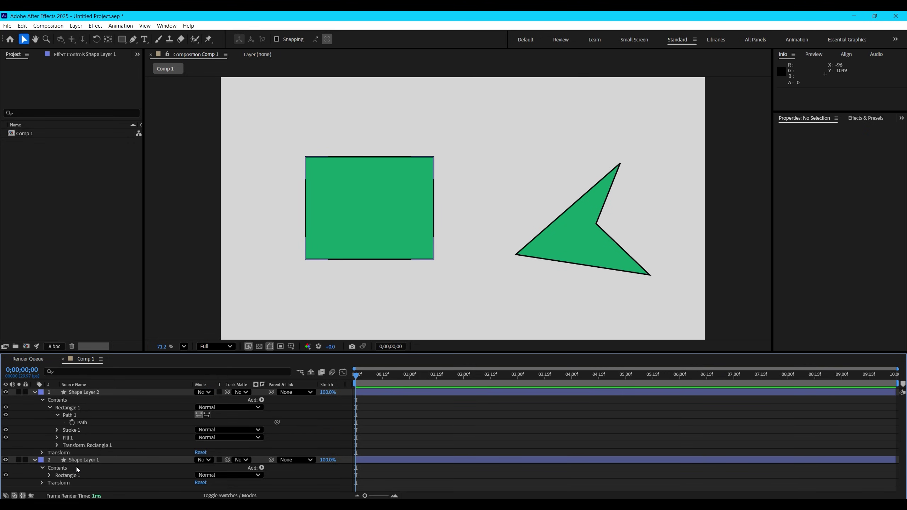
click(50, 475)
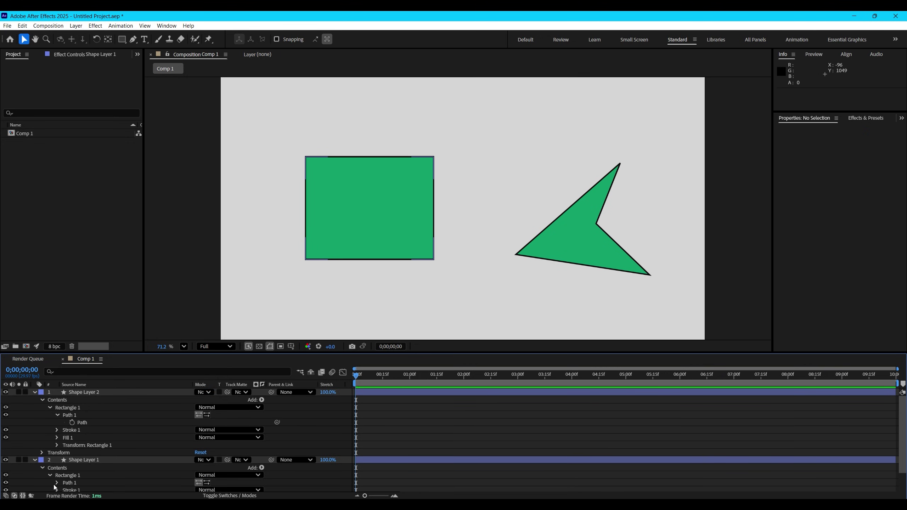
click(57, 483)
scroll(72, 475, down, 2)
click(84, 457)
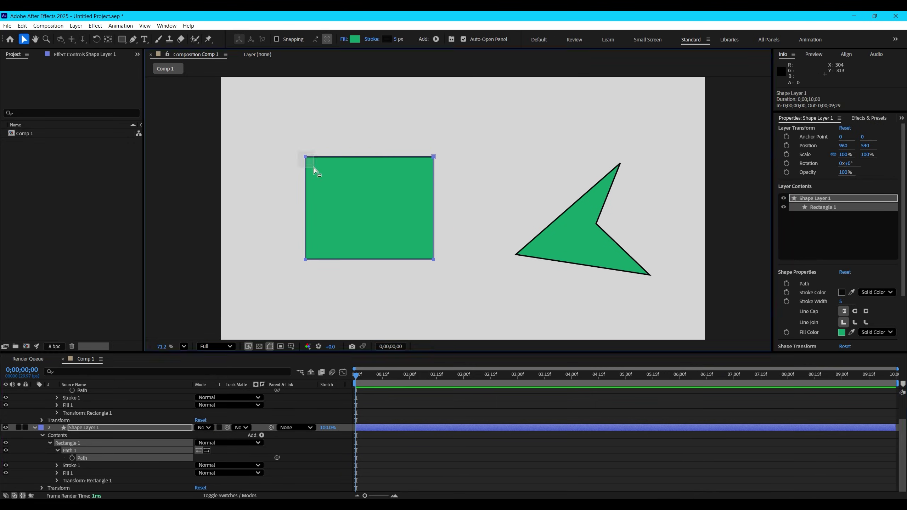
drag(306, 156, 364, 136)
drag(434, 157, 392, 210)
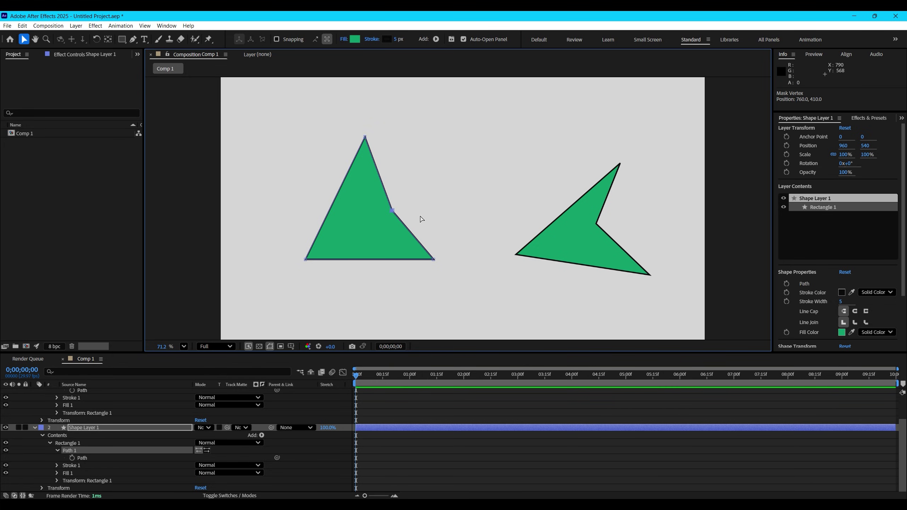
- Undo the vertex edits on Shape Layer 1's converted path
key(ctrl+z)
key(ctrl+z)
key(ctrl+z)
- Delete Shape Layer 2 and move Shape Layer 1's rectangle to the middle of the composition, at position about 1293, 544
scroll(146, 437, up, 2)
click(102, 391)
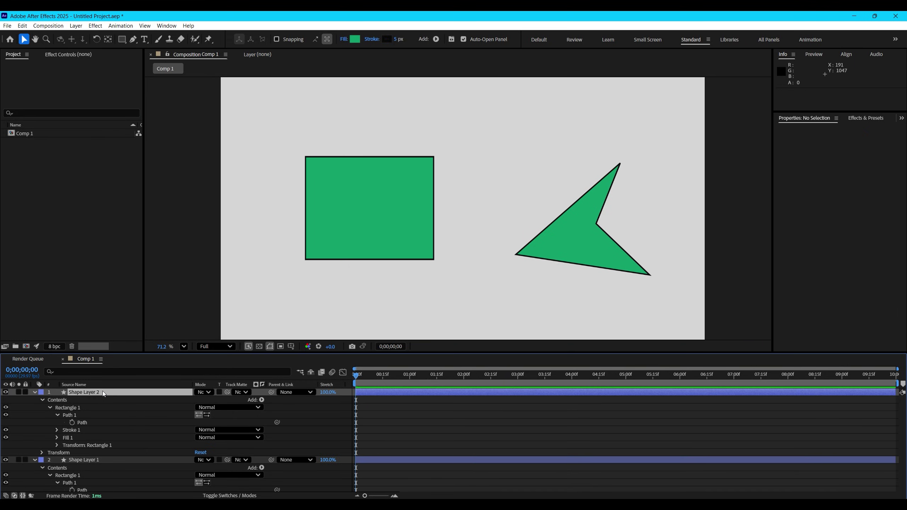
key(Delete)
click(103, 392)
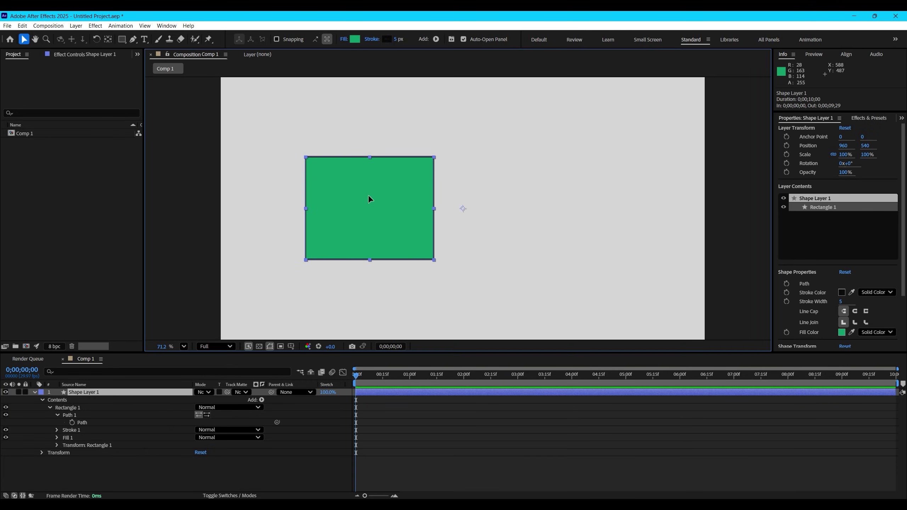
drag(368, 195, 453, 195)
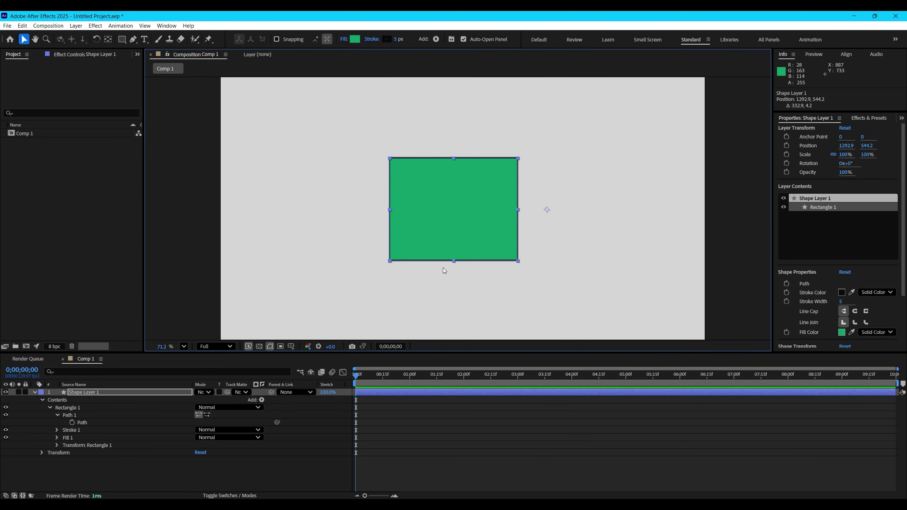
- Animate Shape Layer 1's path with a rectangle keyframe at 0 seconds and an arrowhead shape made by moving its vertices at 1 second
click(73, 423)
click(411, 378)
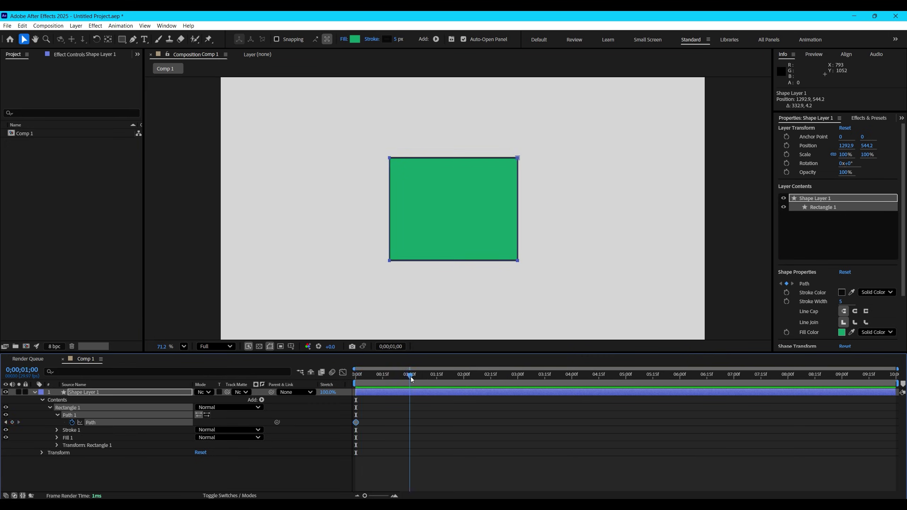
click(517, 159)
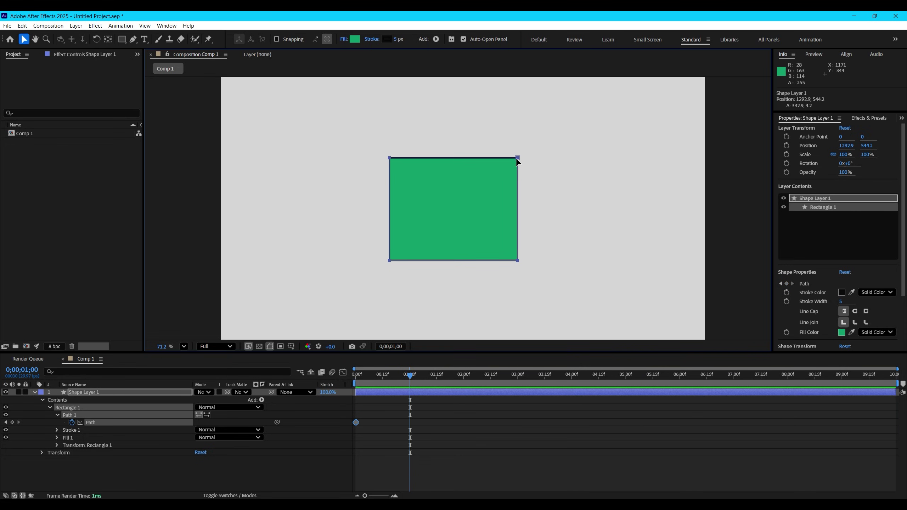
drag(517, 159, 436, 225)
drag(396, 157, 428, 158)
drag(396, 259, 369, 269)
click(442, 424)
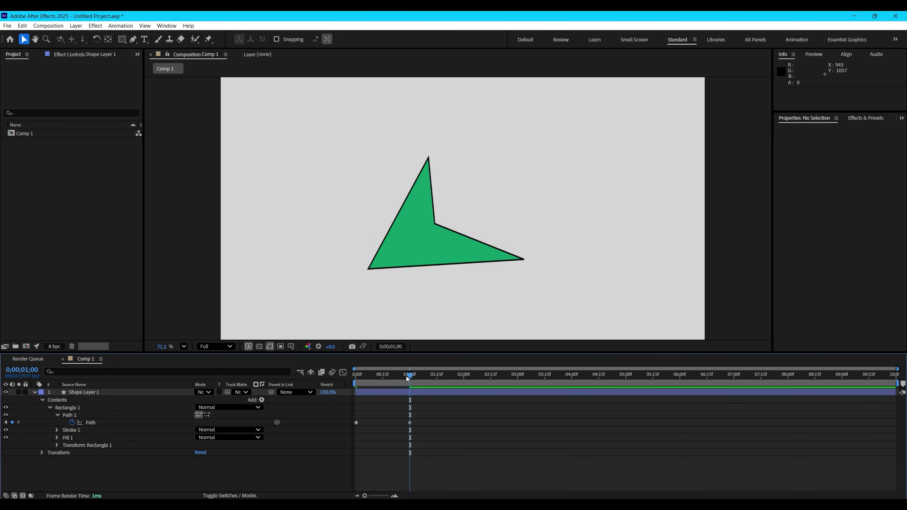
- Apply Easy Ease to both of Shape Layer 1's path keyframes and play back the morph from the start
drag(407, 377, 356, 376)
drag(439, 424, 357, 441)
click(427, 424)
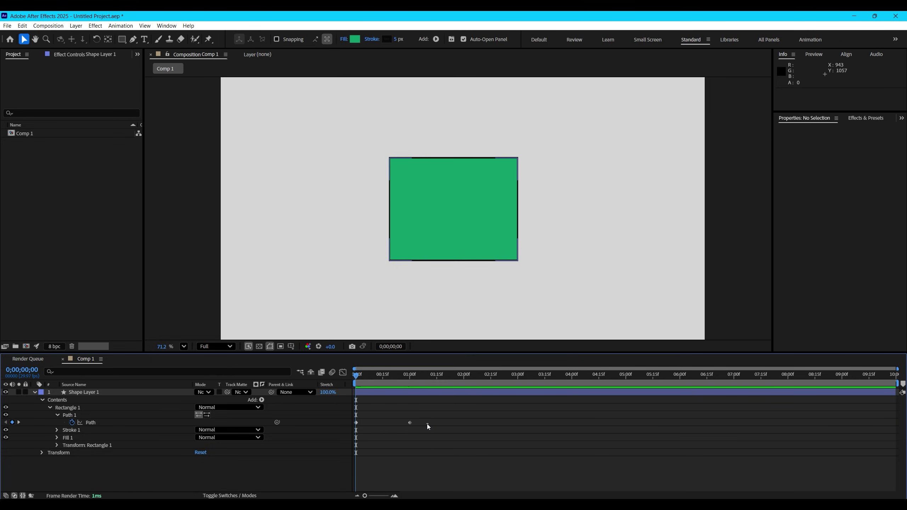
drag(427, 424, 342, 443)
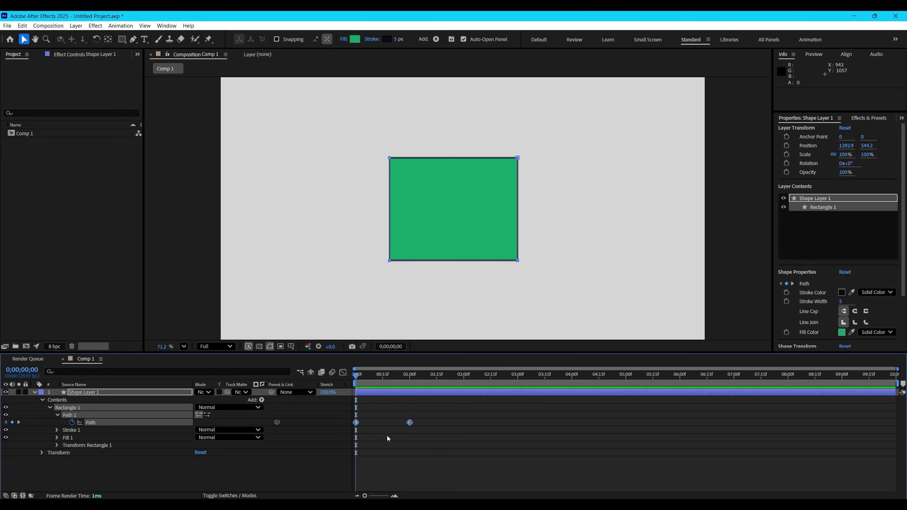
key(F9)
key(space)
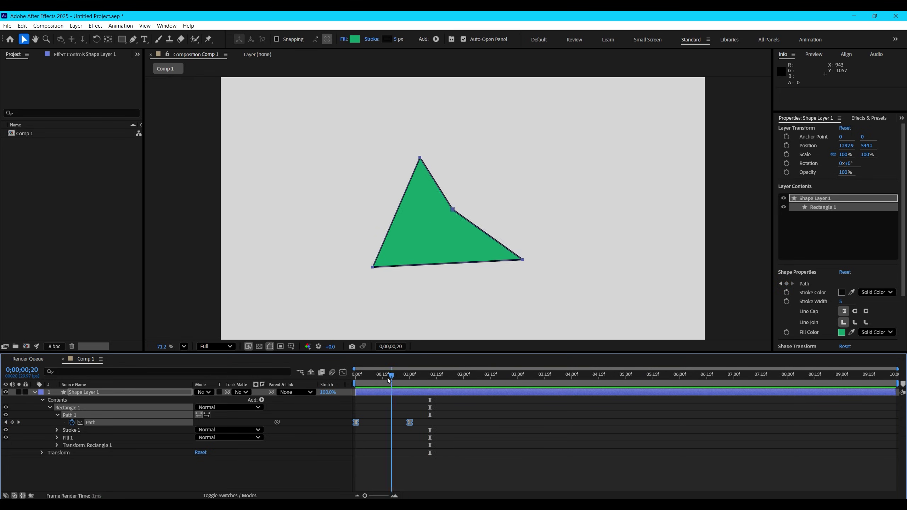
key(space)
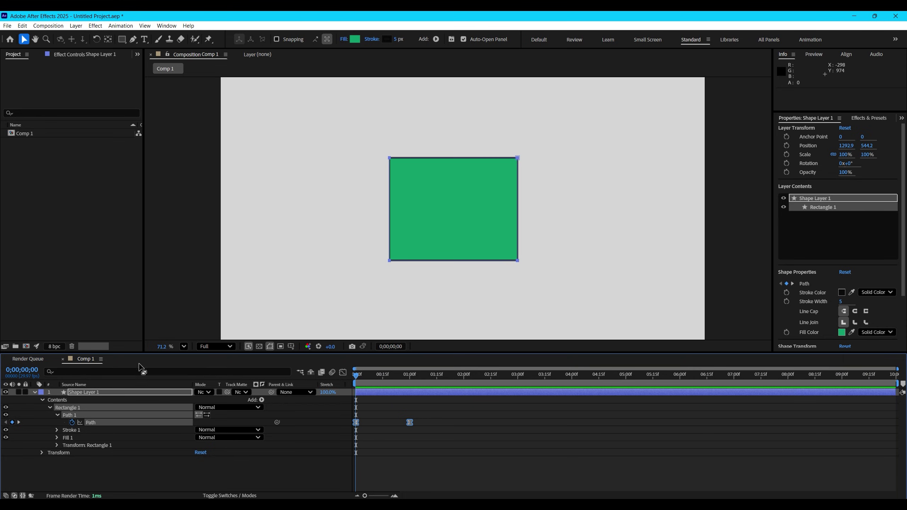
drag(369, 132, 547, 293)
drag(405, 381, 356, 376)
- Delete Shape Layer 1 and draw a new square of about 399 px in the middle of the composition
click(92, 391)
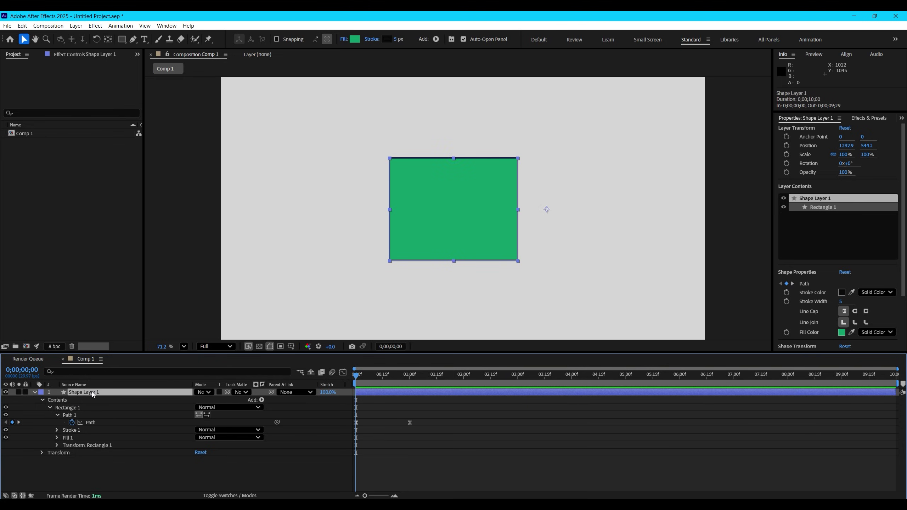
key(Delete)
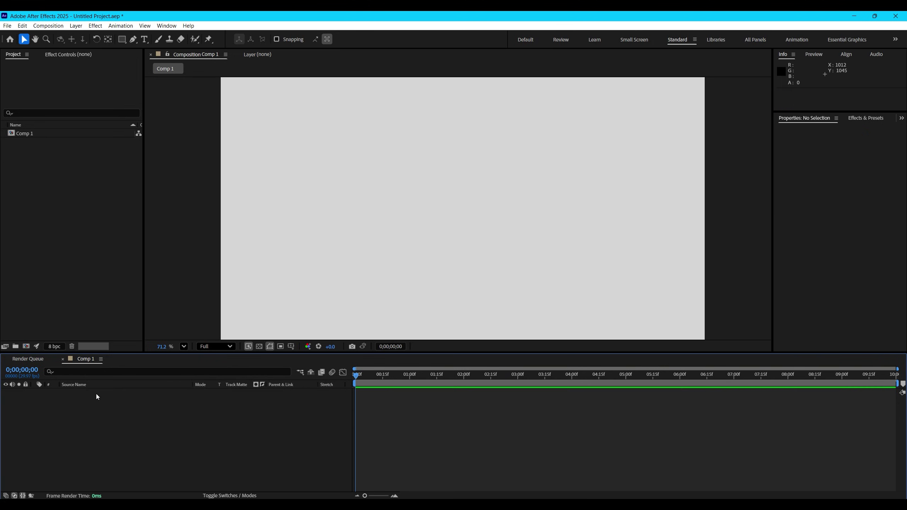
click(121, 40)
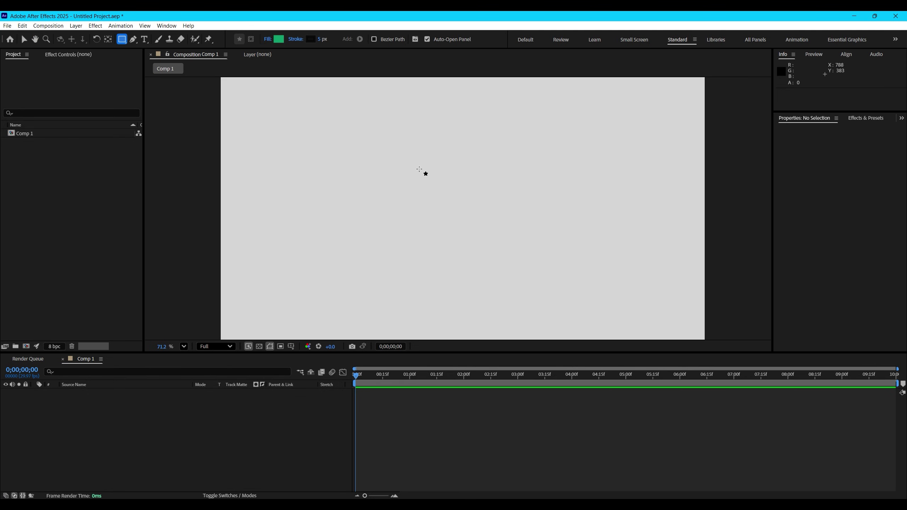
mouse_move(408, 165)
mouse_down()
mouse_move(462, 217)
mouse_move(515, 238)
mouse_move(514, 211)
mouse_move(520, 224)
mouse_up()
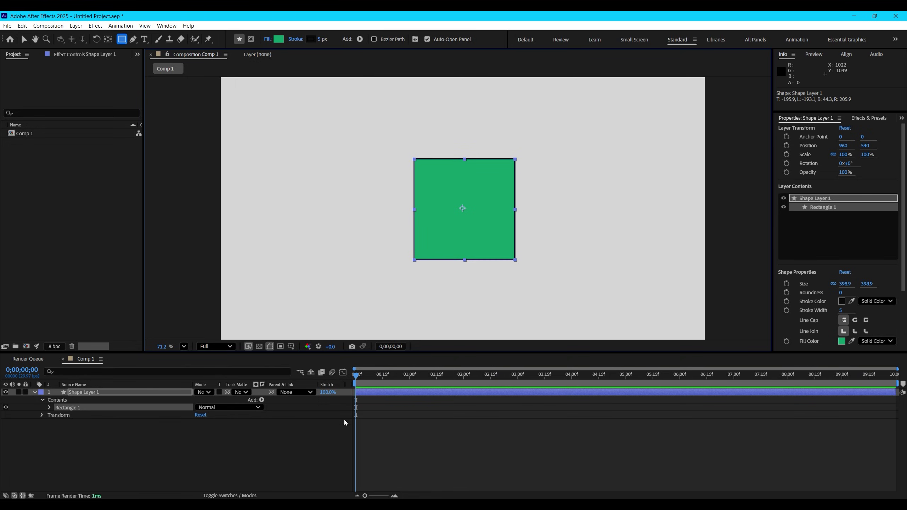
click(186, 440)
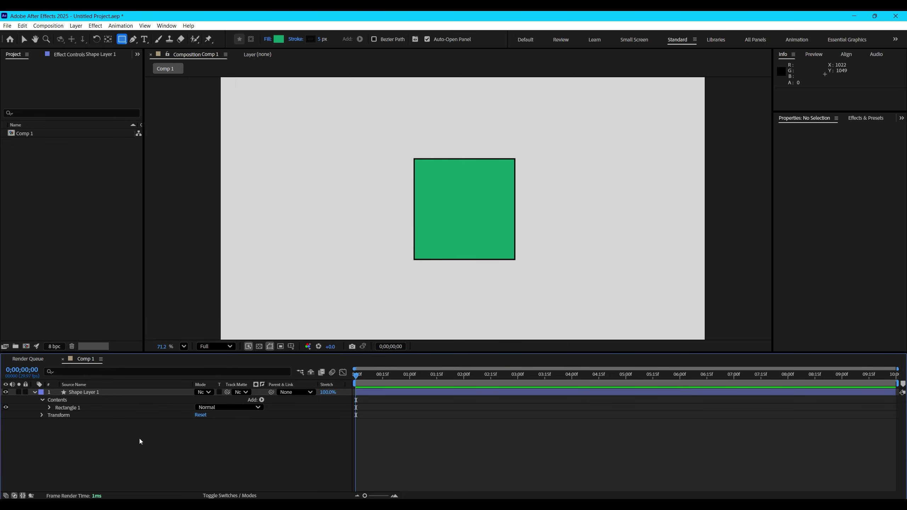
- Try adding an ellipse of about 336 by 447 px to Shape Layer 1 beside the square, and delete it
click(124, 42)
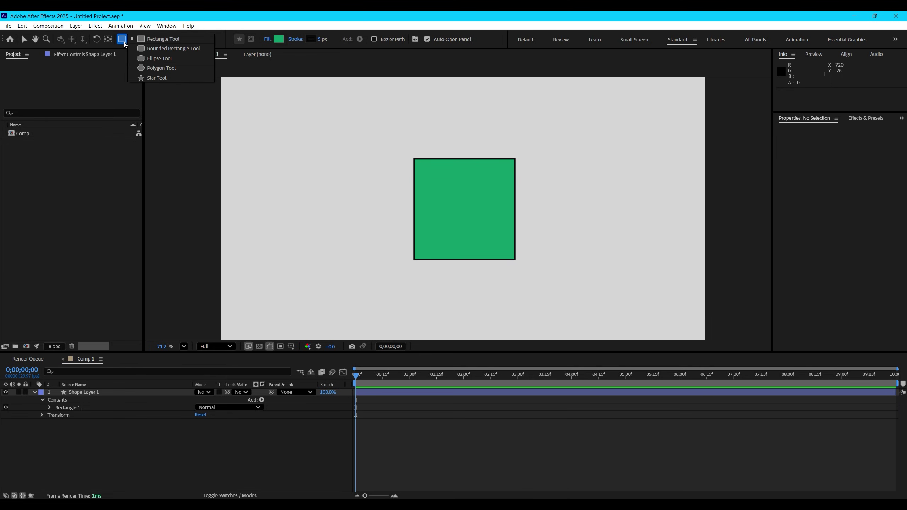
click(156, 58)
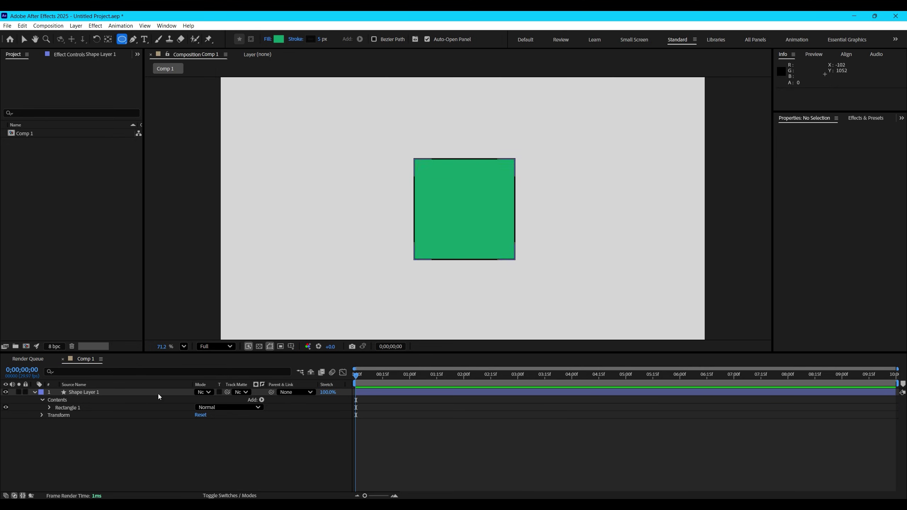
click(96, 392)
drag(279, 161, 363, 275)
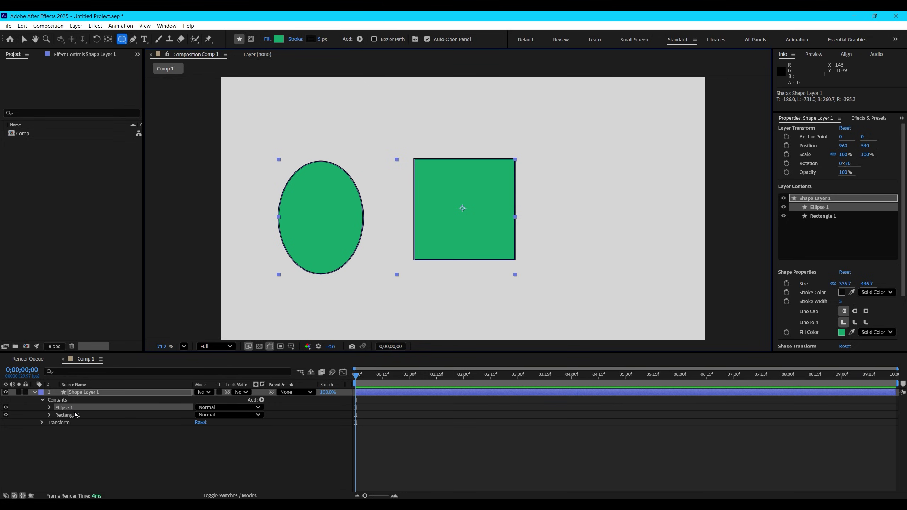
key(Delete)
- Draw a circle about 489 px in diameter over the square as a separate shape layer
click(113, 438)
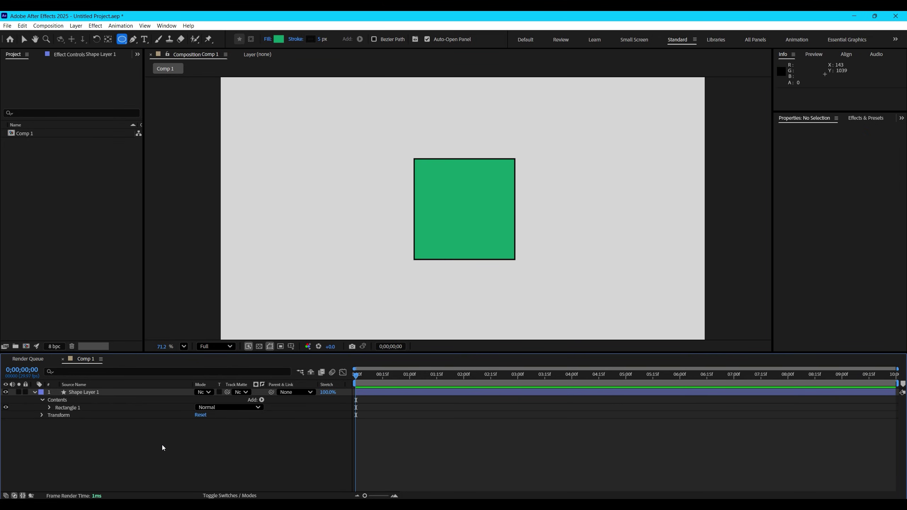
mouse_move(394, 152)
mouse_down()
mouse_move(511, 231)
mouse_move(524, 230)
mouse_up()
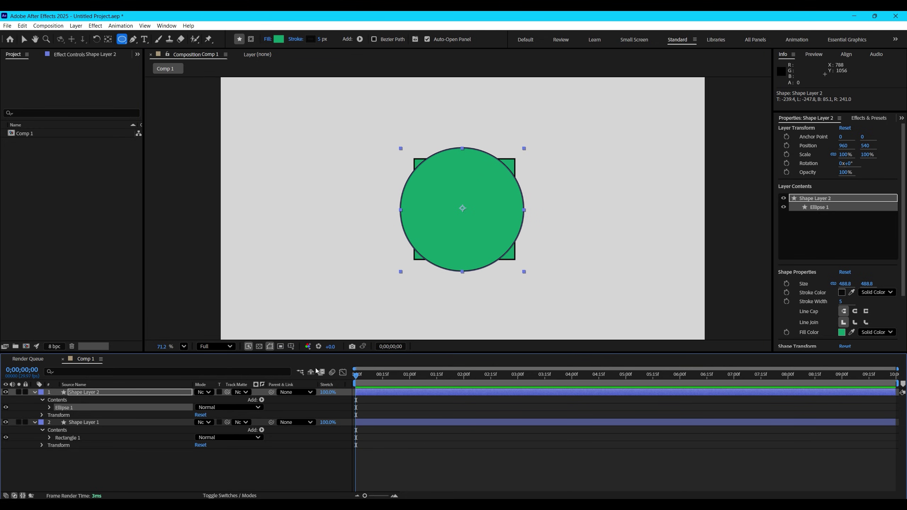
click(96, 393)
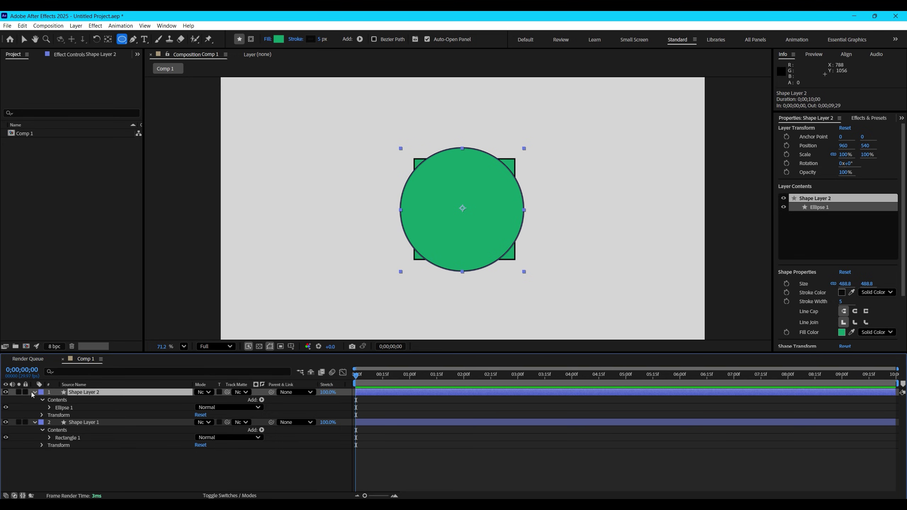
- Hide the circle's layer to view the square alone at the start and around 1 second, and show the circle again
click(5, 391)
click(94, 422)
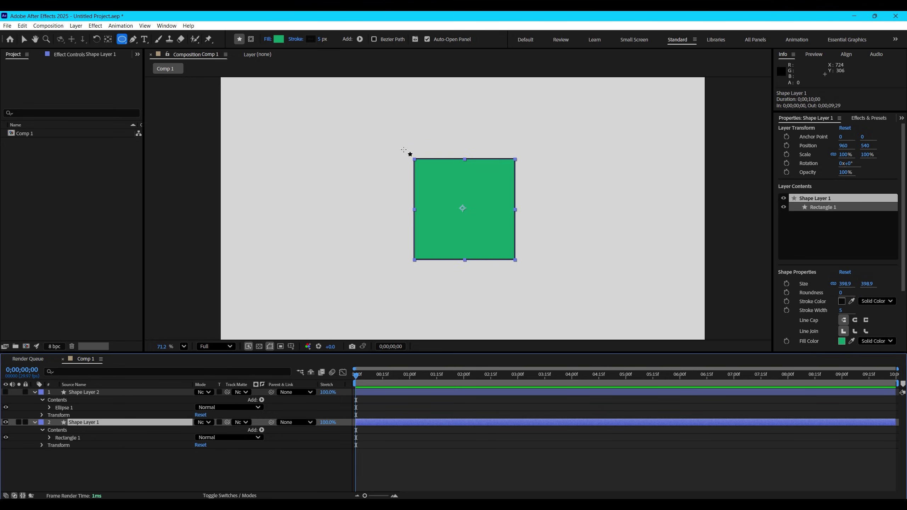
drag(356, 375, 408, 379)
key(Home)
click(5, 391)
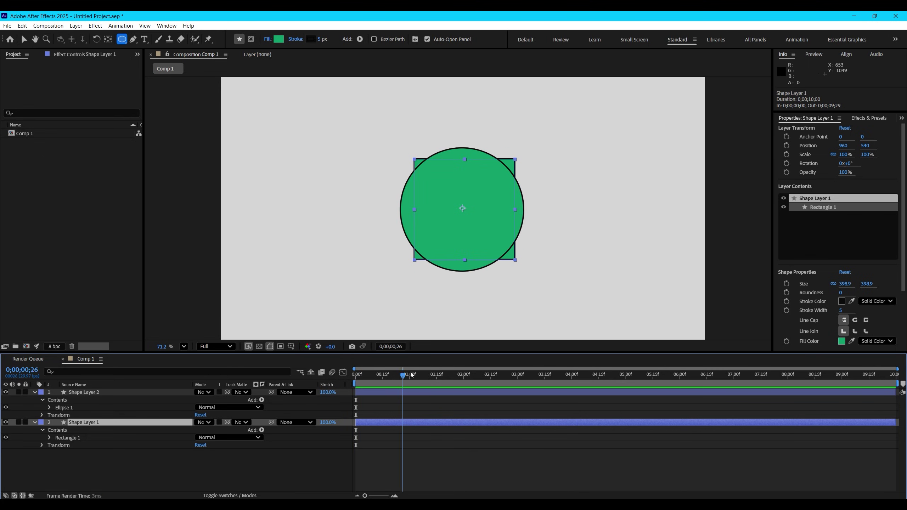
- Convert Shape Layer 2's ellipse path and Shape Layer 1's rectangle path to Bezier paths
click(51, 407)
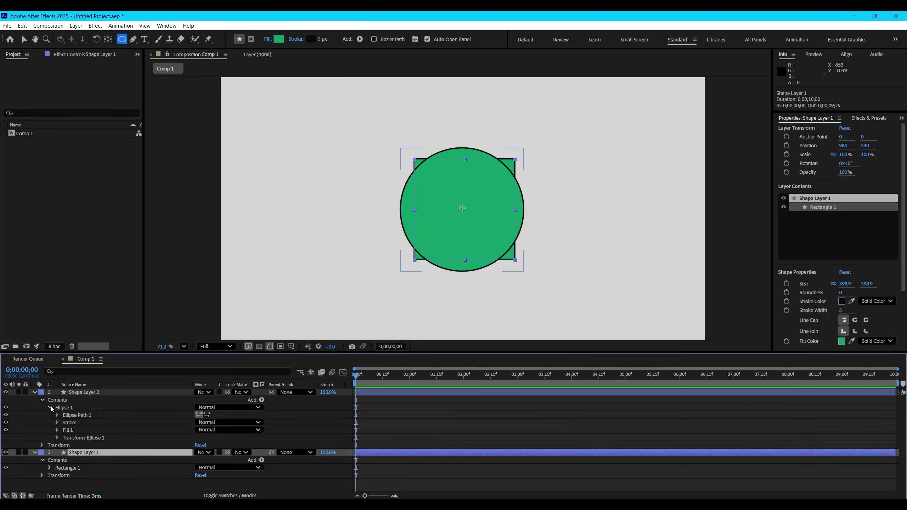
right_click(78, 414)
click(116, 442)
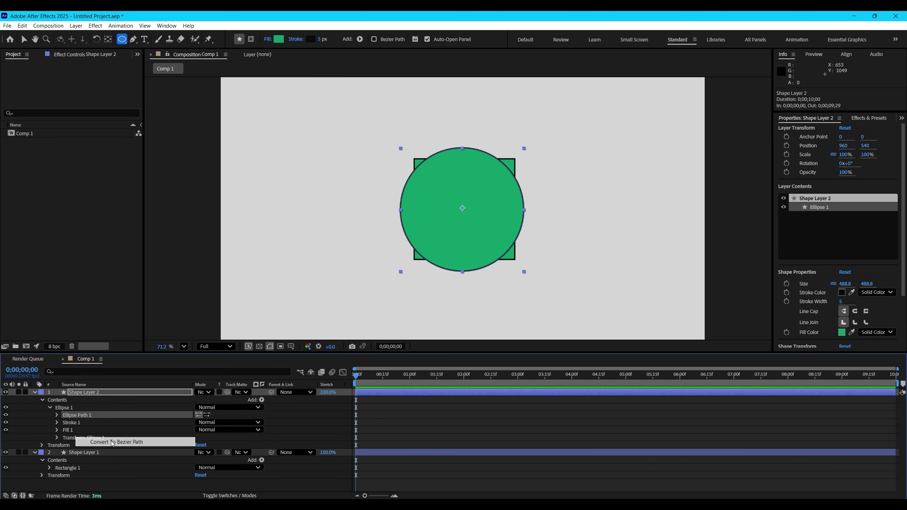
click(49, 467)
click(68, 466)
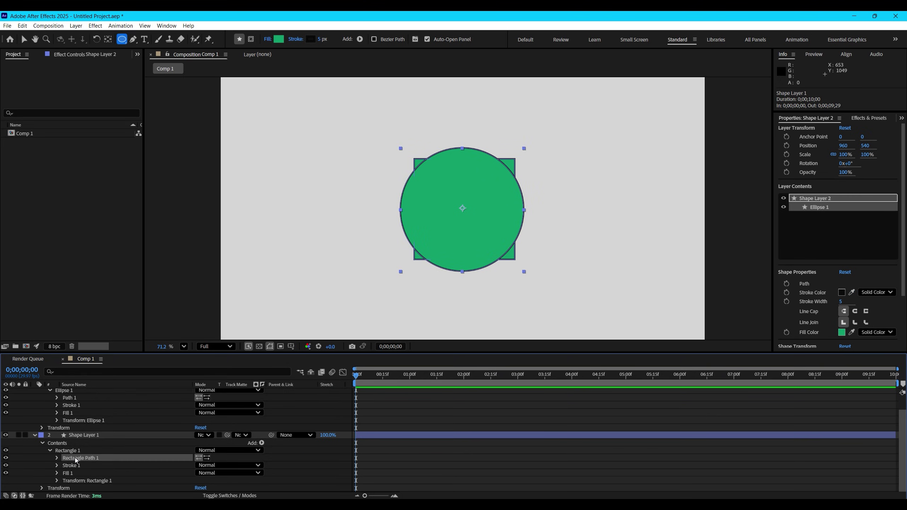
right_click(75, 460)
click(79, 403)
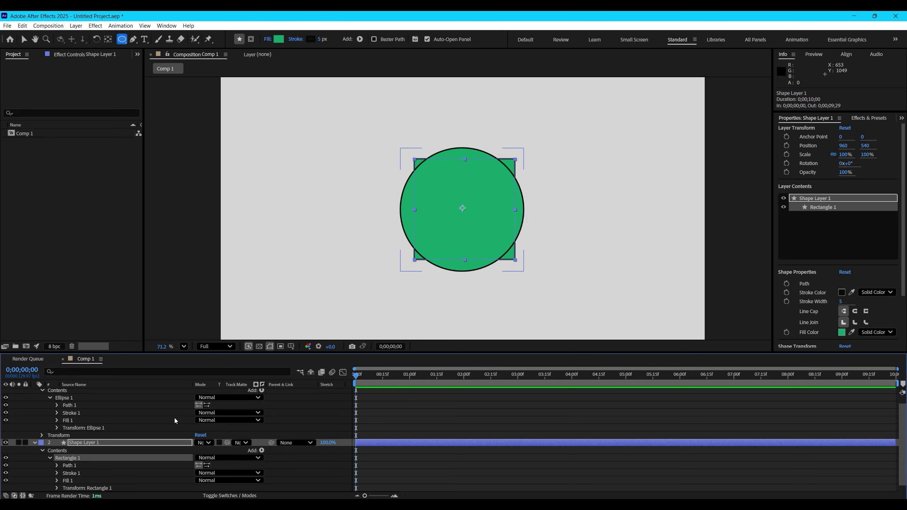
- Add a path keyframe at 0 seconds to the converted ellipse in Shape Layer 2
scroll(174, 418, up, 1)
click(60, 413)
click(57, 415)
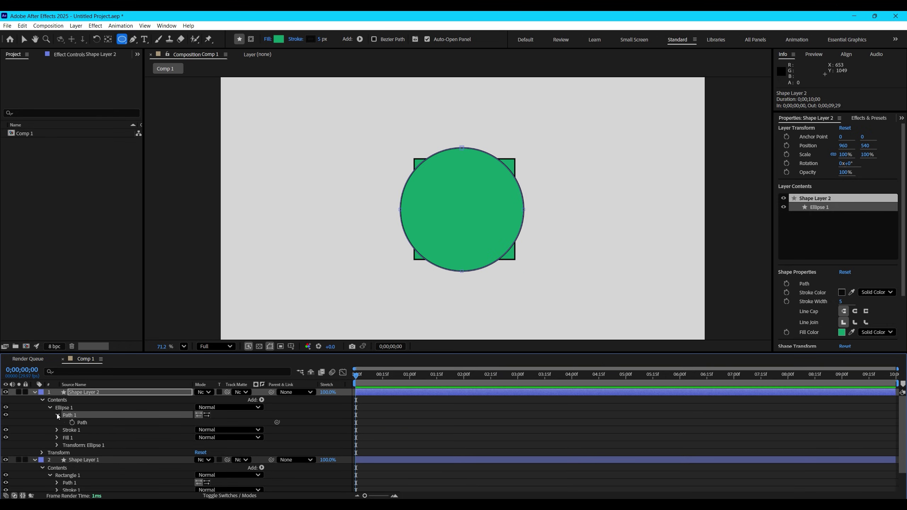
click(73, 422)
- Rename Shape Layer 2 as circle and Shape Layer 1 as square
double_click(87, 392)
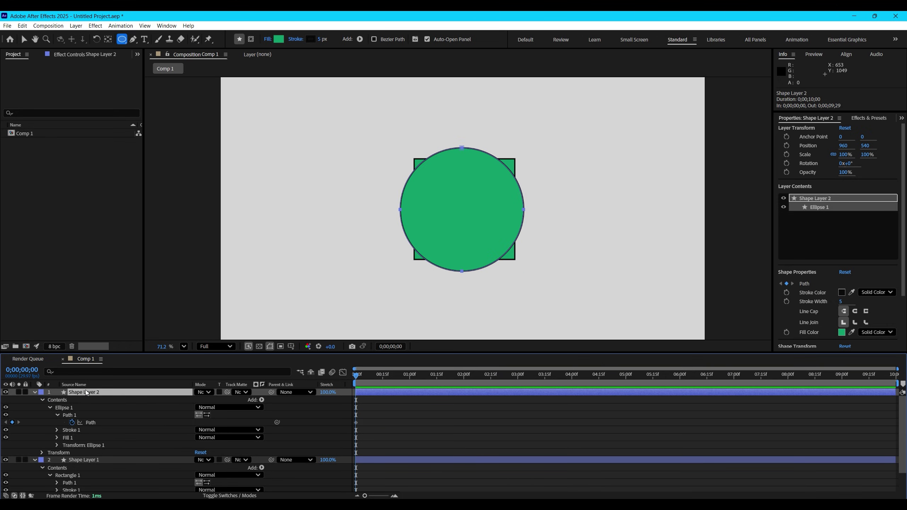
click(88, 392)
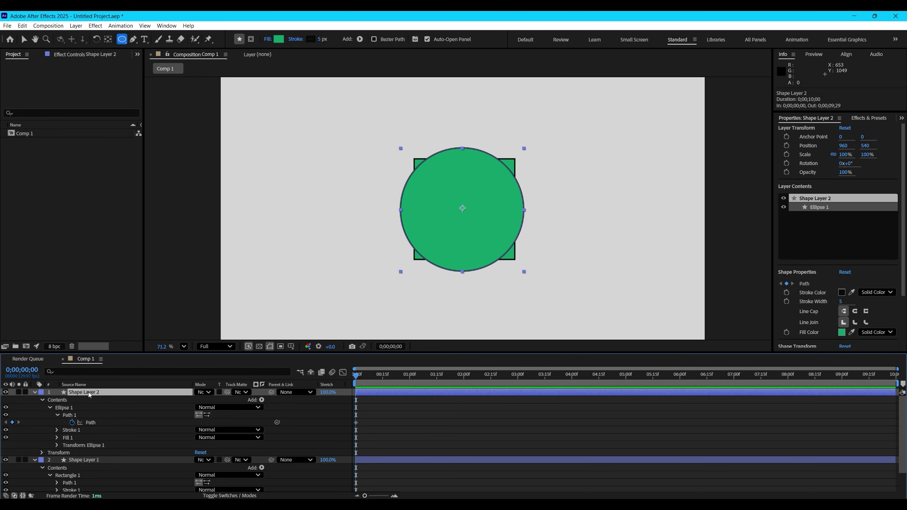
key(Return)
text(circle)
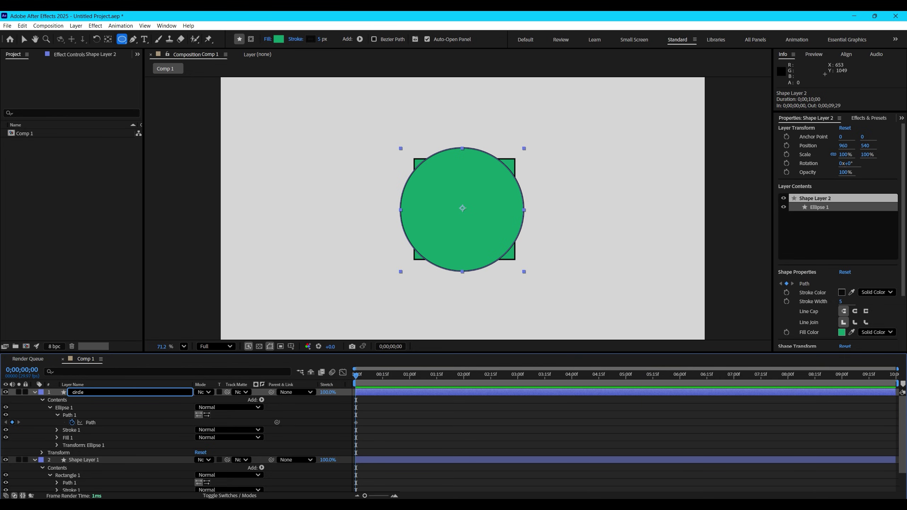
click(91, 460)
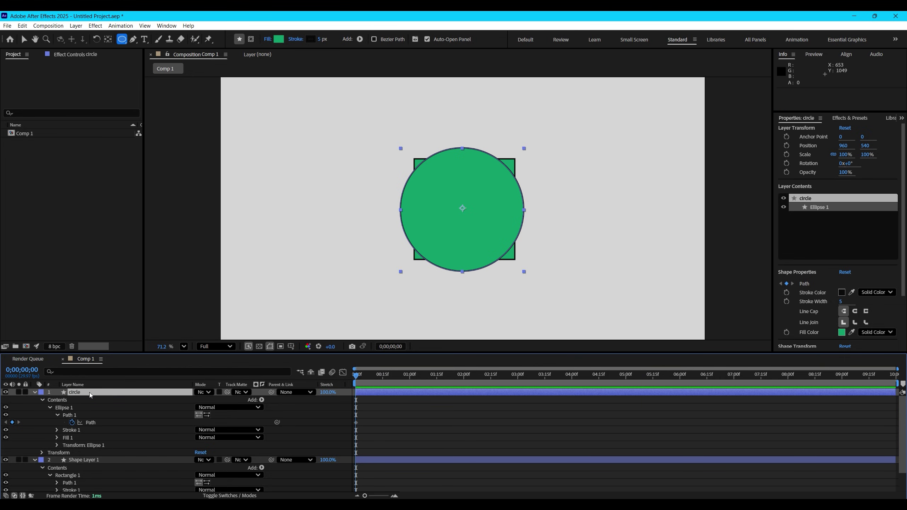
key(Return)
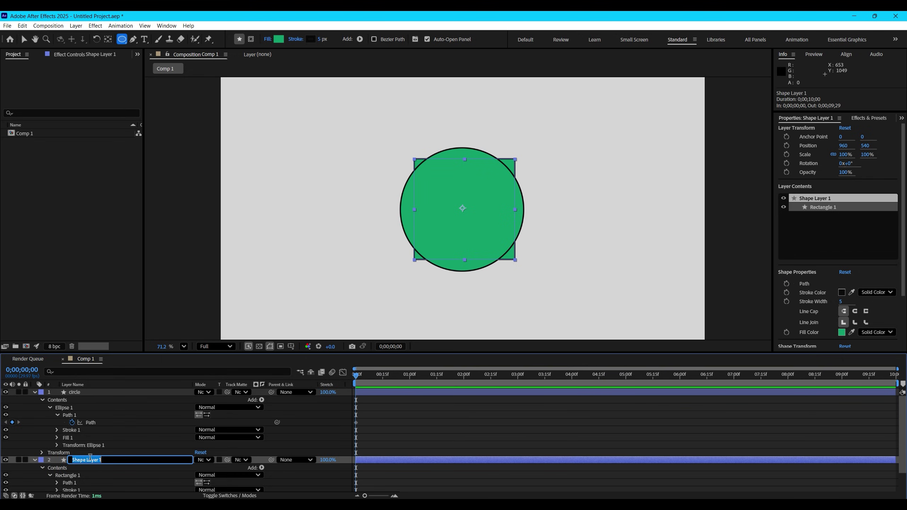
text(square)
key(Return)
- Add a path keyframe at 0 seconds to the square layer's Path 1
click(90, 422)
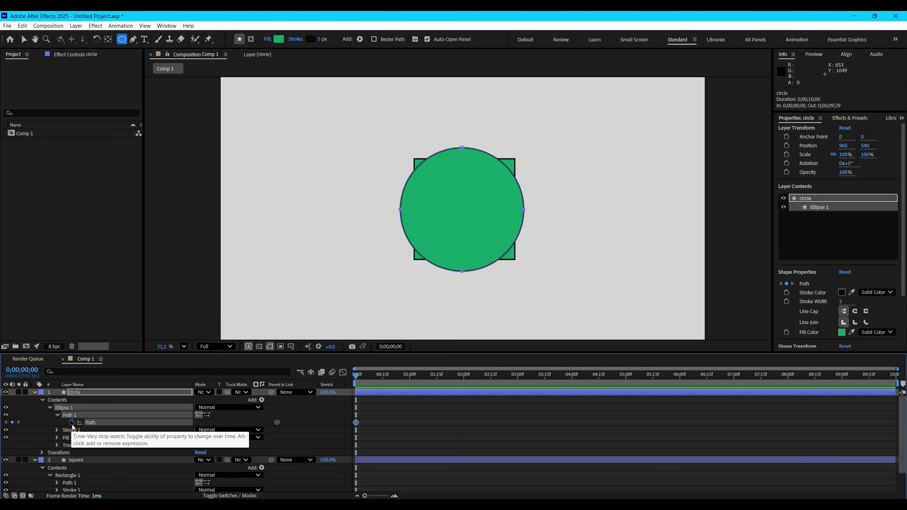
drag(368, 421, 351, 427)
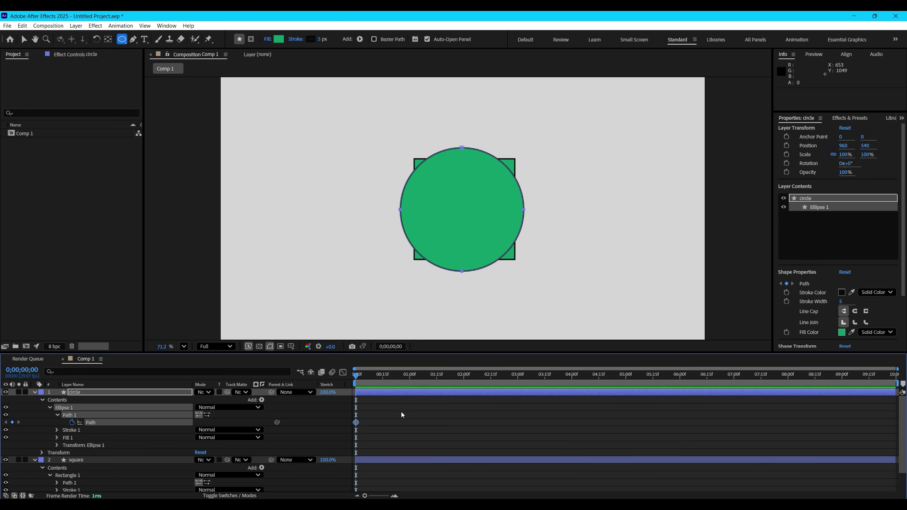
scroll(401, 412, down, 2)
click(367, 436)
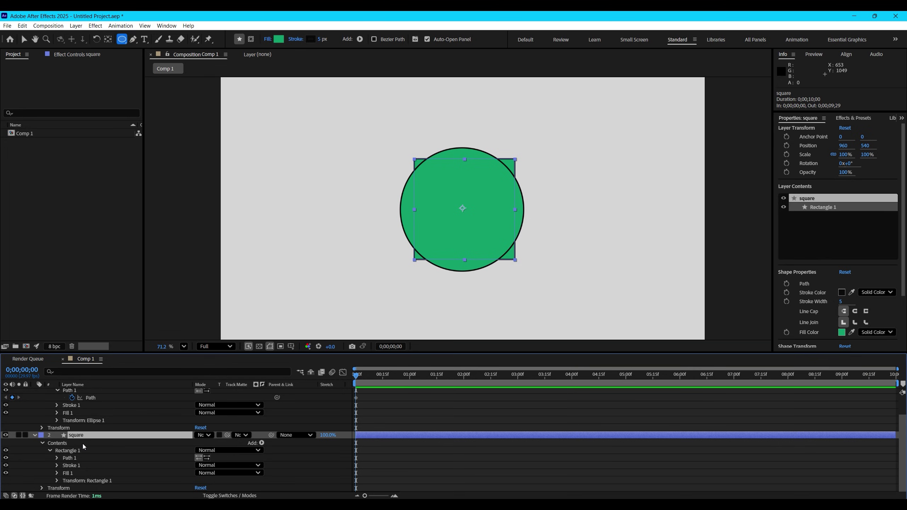
click(56, 457)
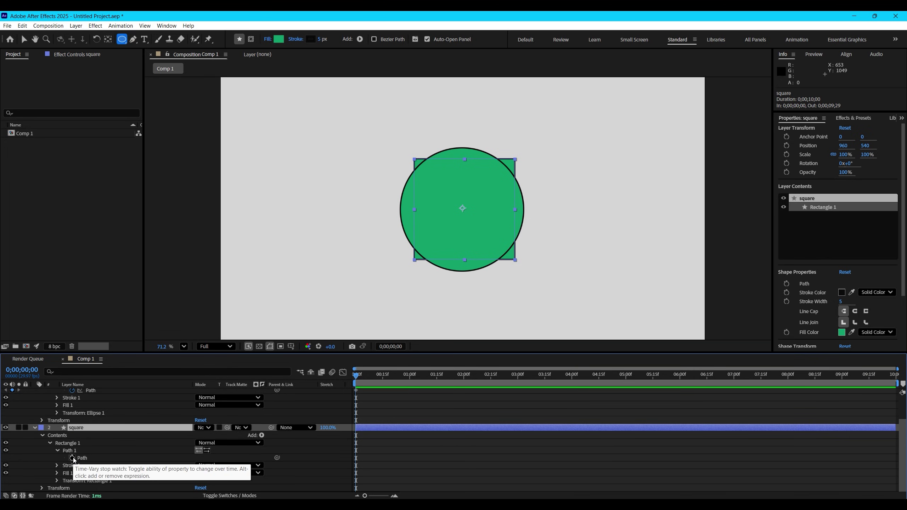
click(72, 458)
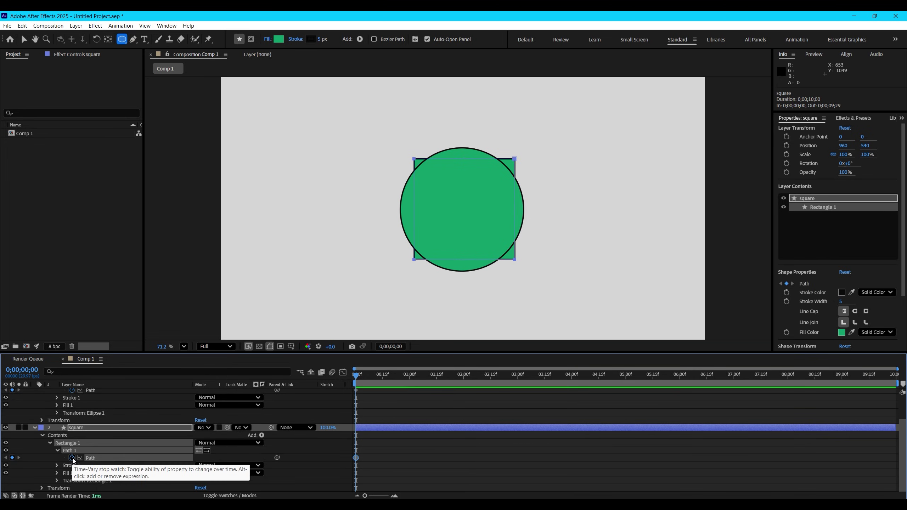
- Copy the circle's path keyframe and paste it onto the square layer's Path at 1 second
click(409, 377)
scroll(368, 411, up, 2)
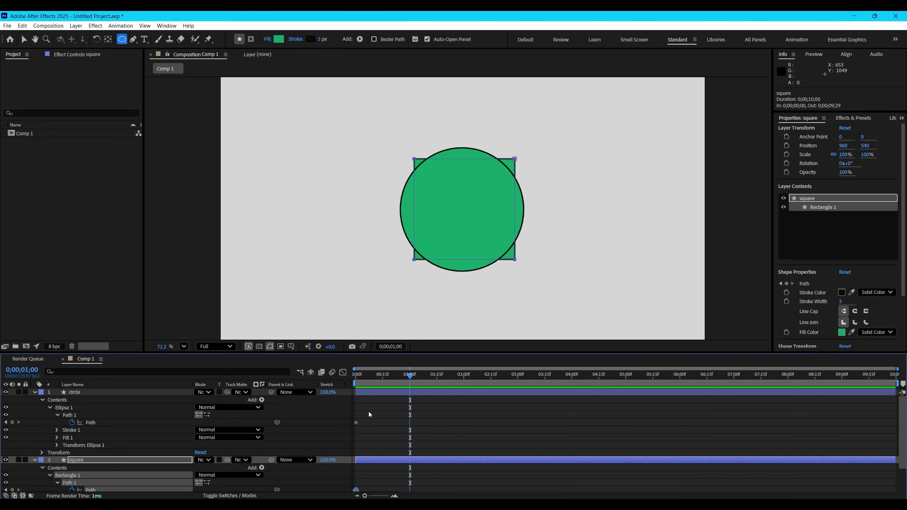
click(360, 423)
key(ctrl+c)
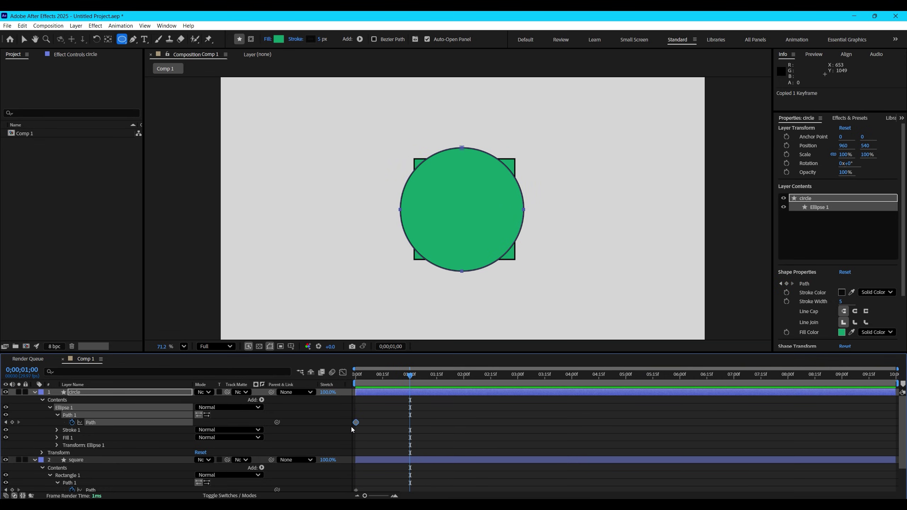
scroll(352, 427, down, 2)
click(163, 458)
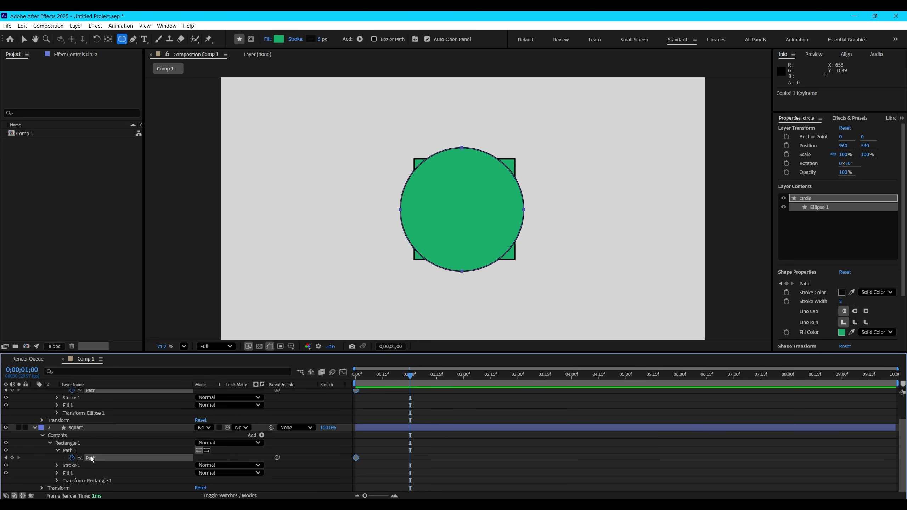
key(ctrl+v)
- Delete the circle layer from the composition
scroll(119, 396, up, 2)
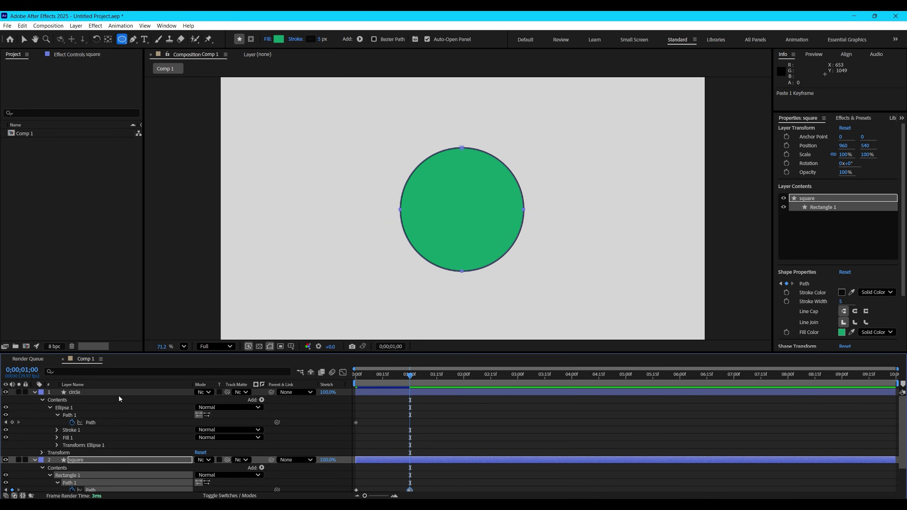
click(86, 393)
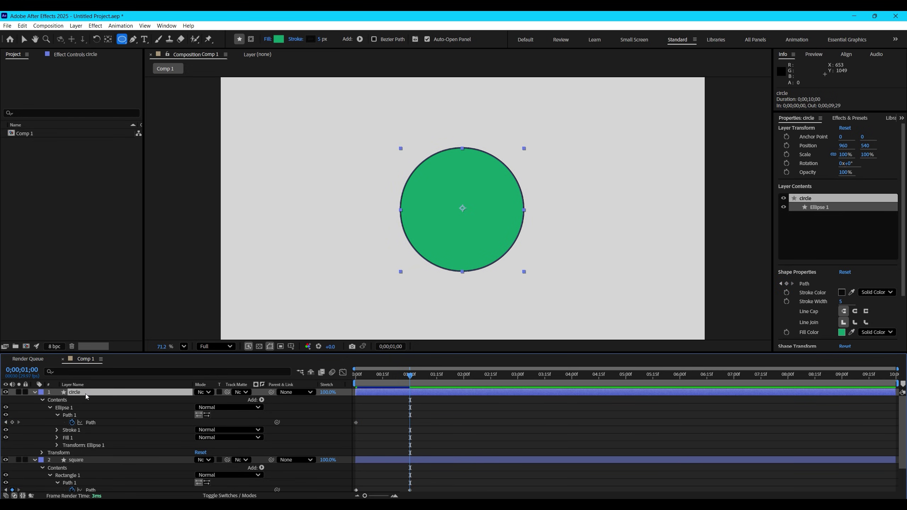
key(Delete)
- Scrub between 0 and 1 second to examine the square layer's morph between its two path keyframes
drag(410, 375, 348, 378)
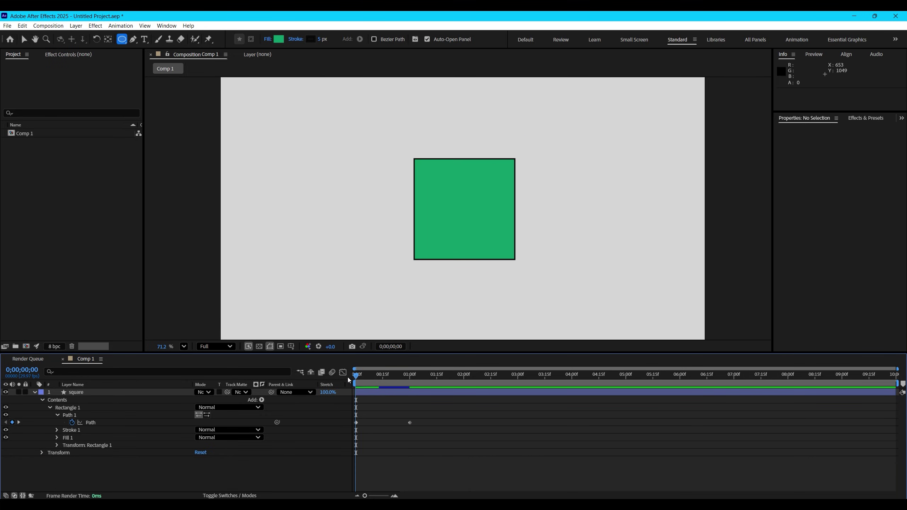
click(356, 422)
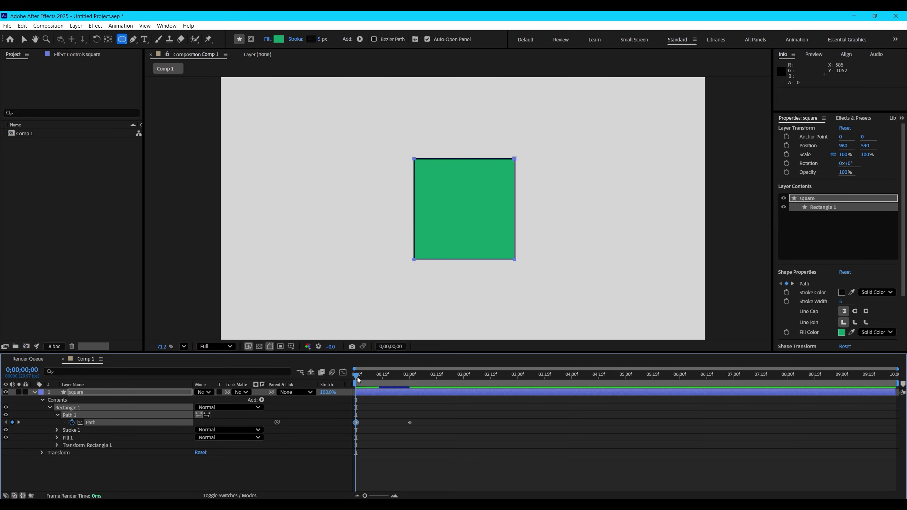
drag(357, 375, 412, 374)
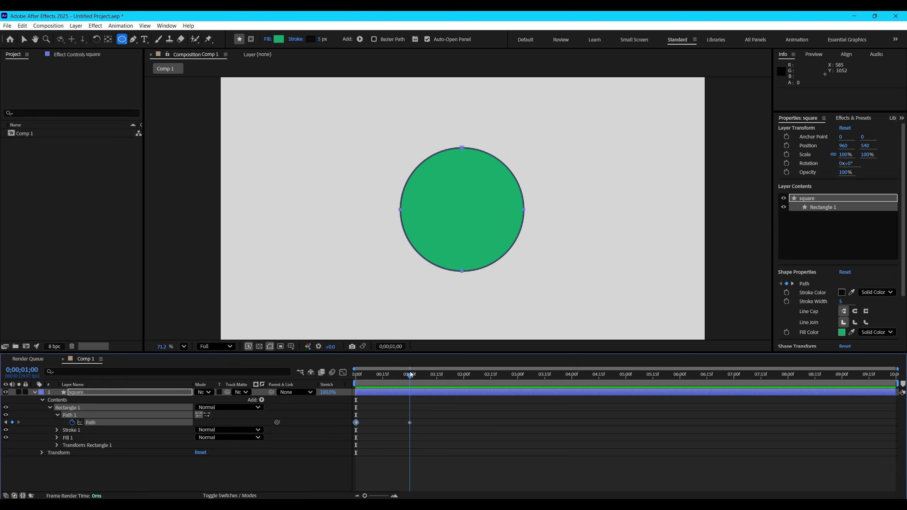
drag(411, 372, 395, 375)
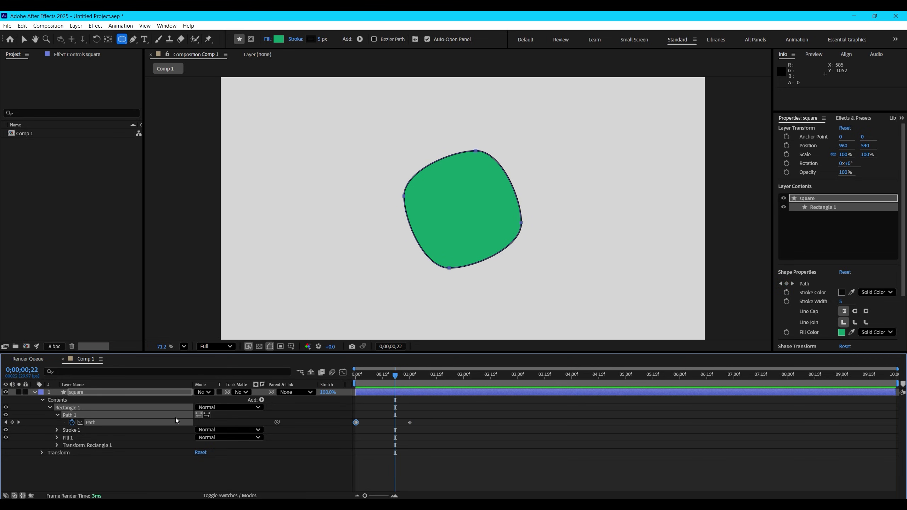
click(410, 392)
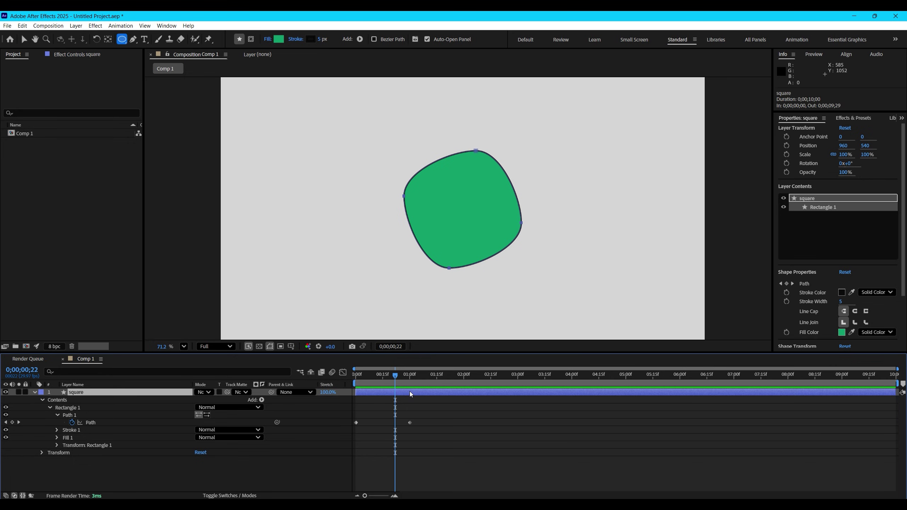
- Return to 0 seconds and delete the square layer
drag(396, 373, 337, 371)
click(85, 392)
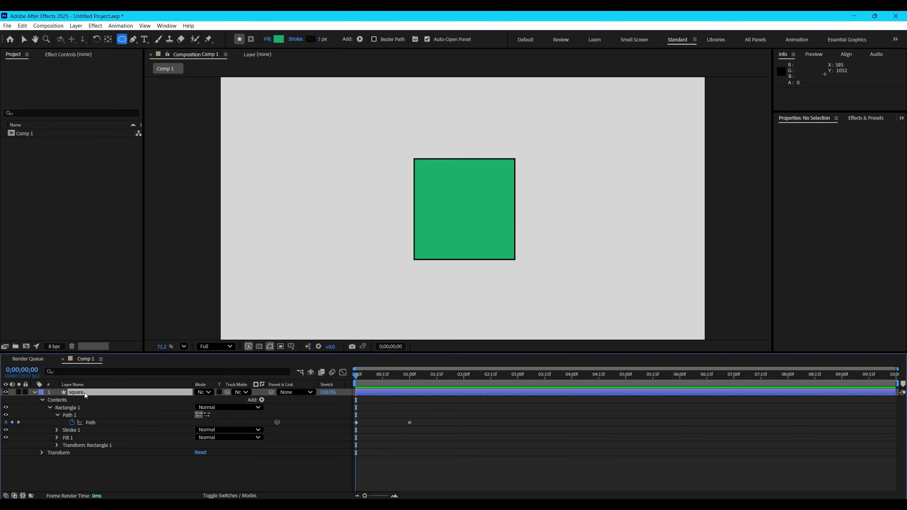
key(Delete)
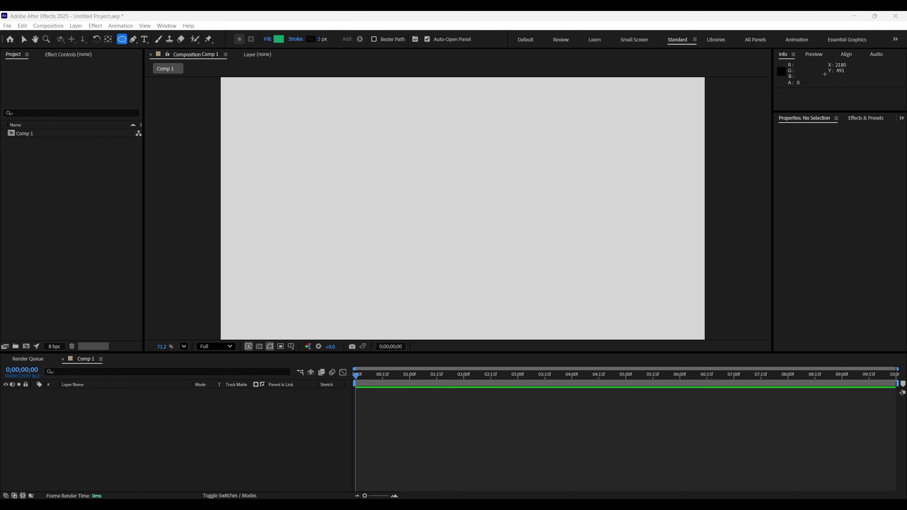
- Import elephant.png, jiraffe.png, lion.png and monkey.png, and add elephant.png to Comp 1 as a layer
drag(53, 189, 50, 203)
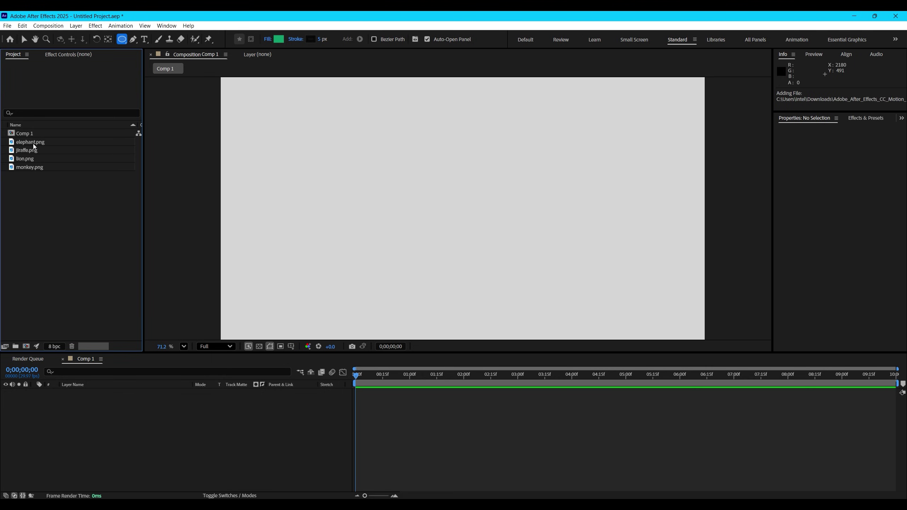
drag(33, 143, 141, 417)
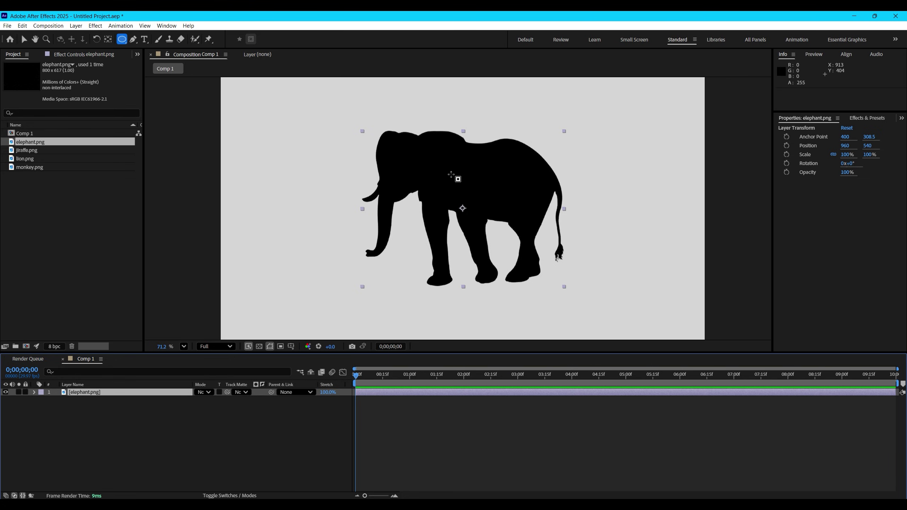
- Try to trace the elephant's head and trunk by hand as a new shape with the Pen tool
scroll(451, 175, up, 1)
click(134, 41)
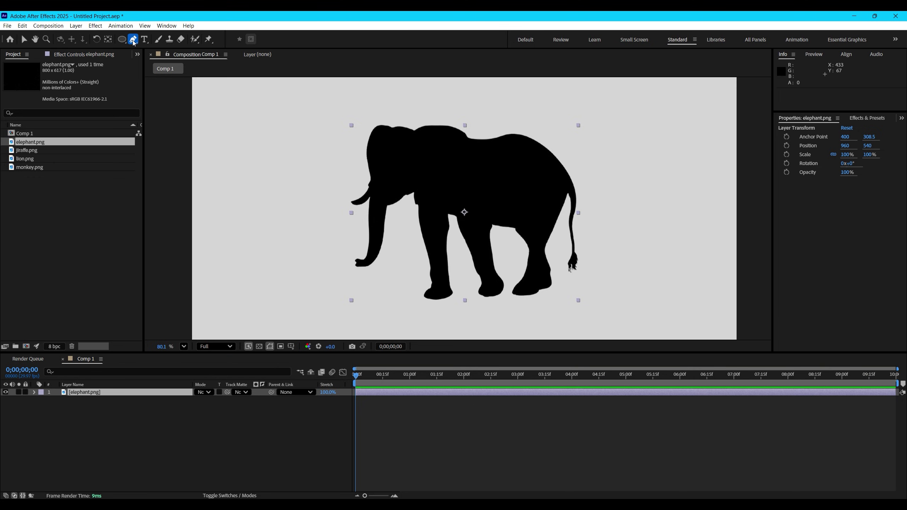
scroll(393, 132, up, 4)
click(223, 425)
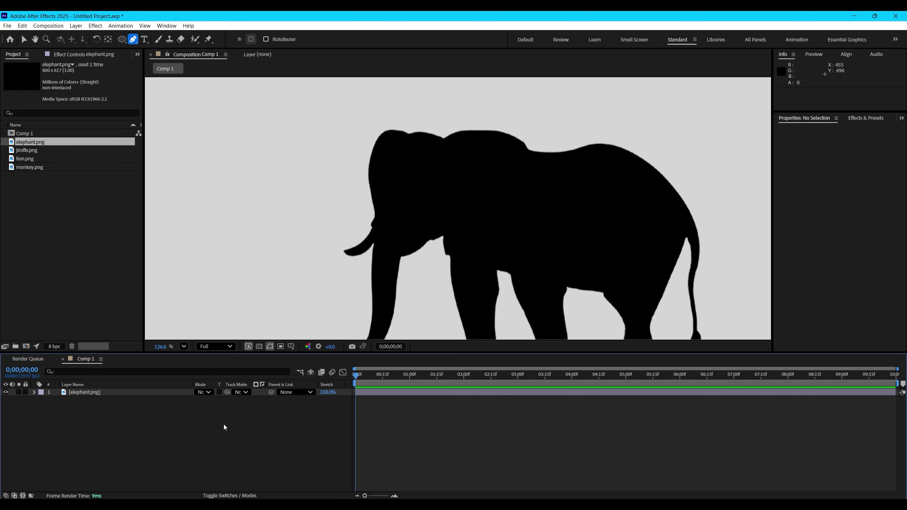
click(409, 133)
click(383, 128)
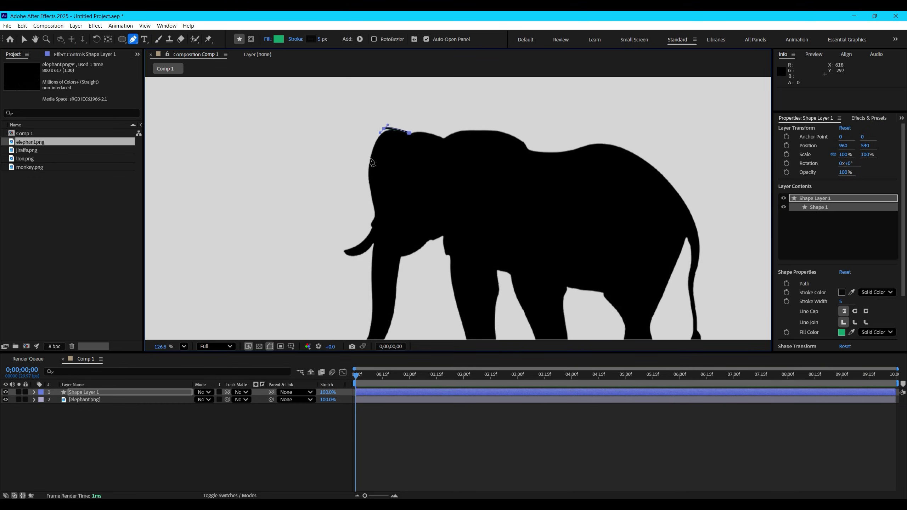
drag(368, 216, 371, 237)
drag(346, 265, 353, 273)
drag(375, 296, 399, 299)
drag(415, 263, 451, 262)
- Delete Shape Layer 1 with the rough hand-drawn elephant outline
scroll(459, 237, down, 4)
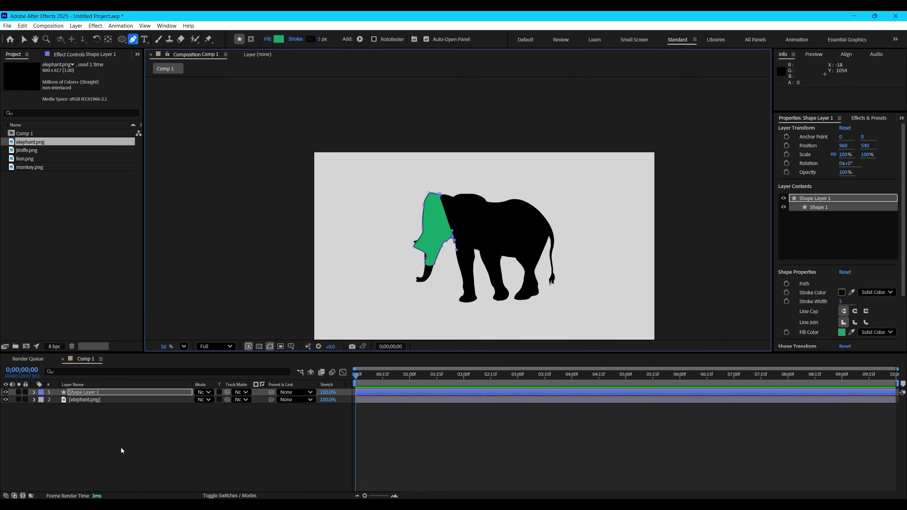
click(122, 451)
click(84, 392)
key(Delete)
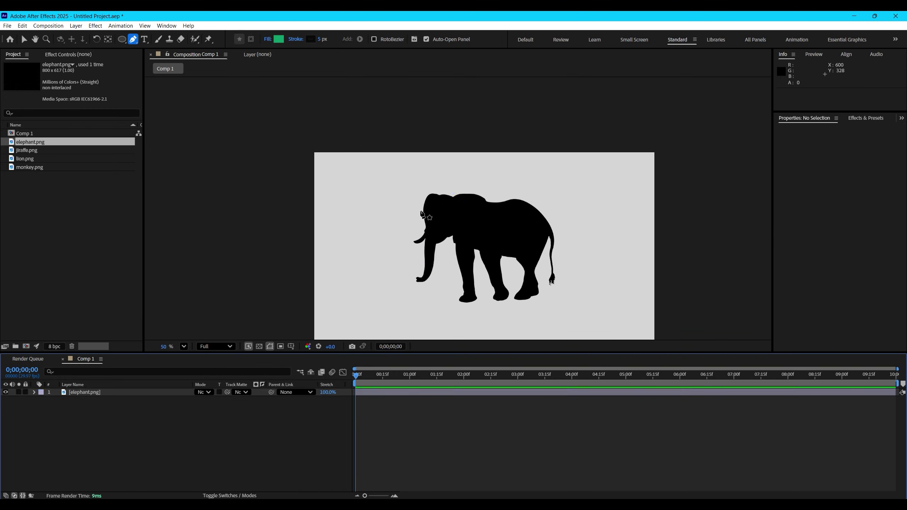
- Auto-trace the elephant.png layer for the current frame using the Alpha channel, applying the result to a new layer
scroll(474, 230, up, 2)
scroll(474, 231, up, 2)
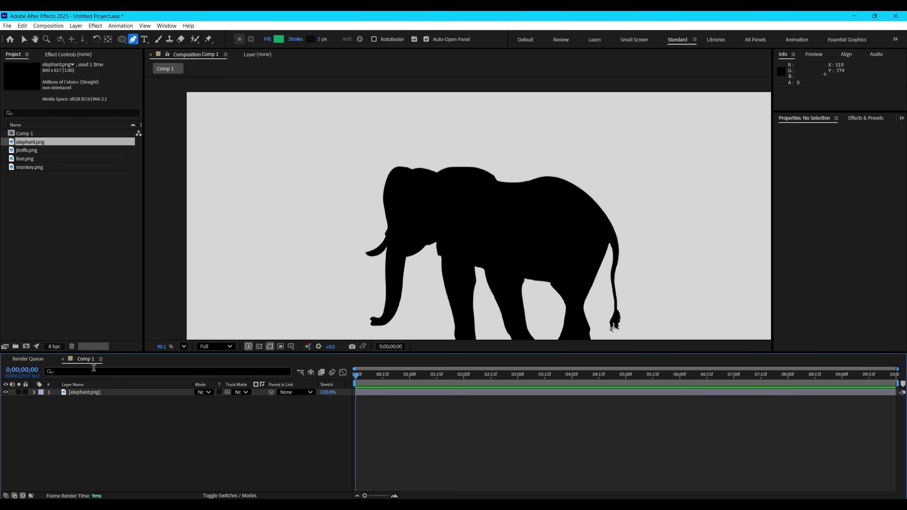
click(80, 392)
scroll(416, 264, down, 2)
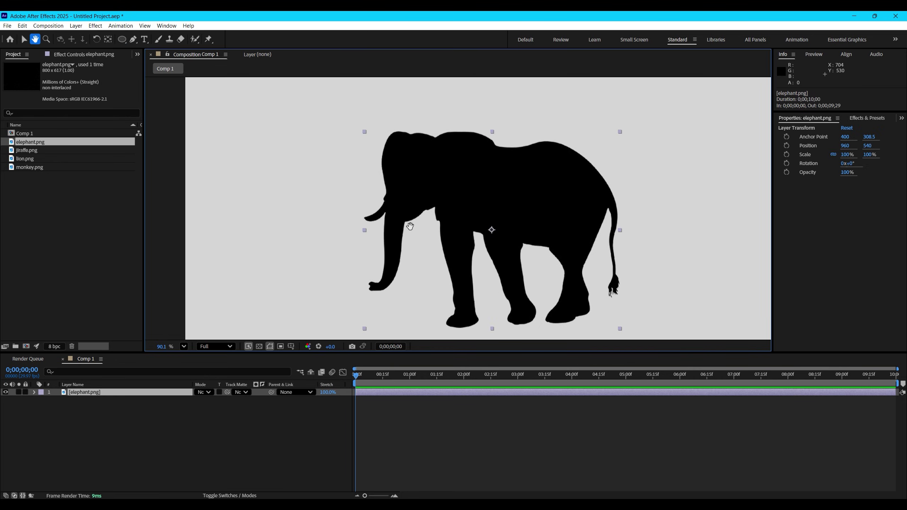
click(76, 26)
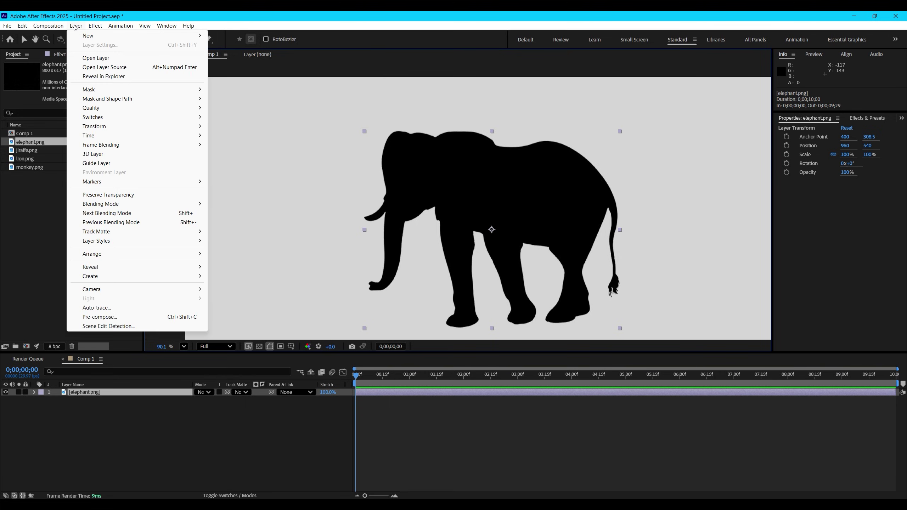
mouse_move(135, 265)
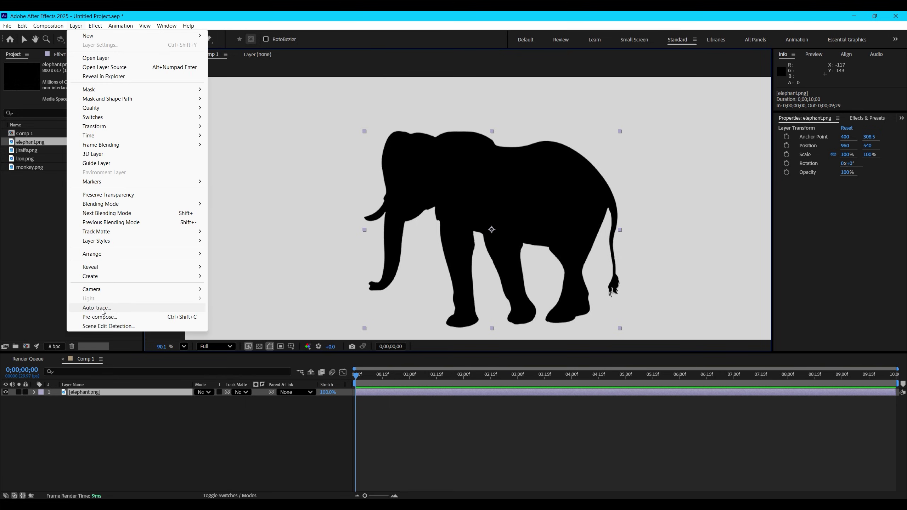
click(103, 308)
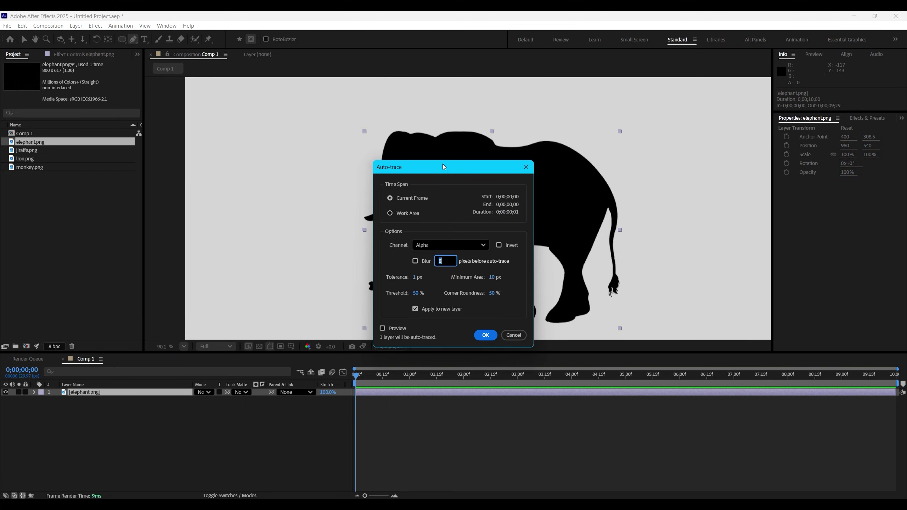
mouse_move(444, 166)
mouse_down()
mouse_move(323, 107)
mouse_move(319, 127)
mouse_up()
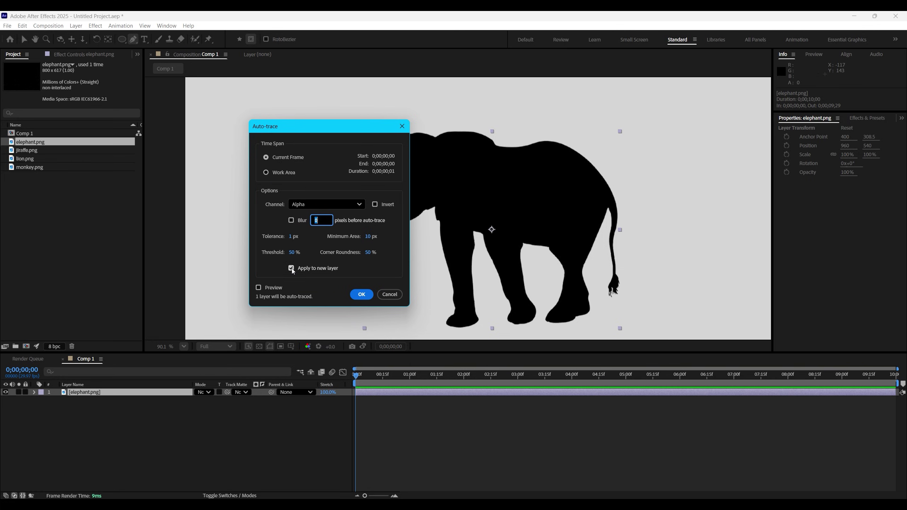
click(361, 294)
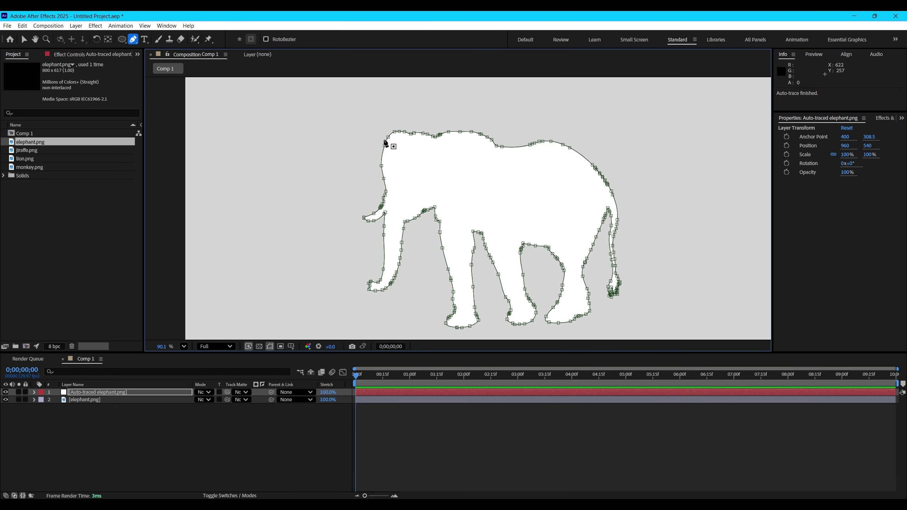
- Delete the original elephant.png layer, keeping the auto-traced elephant layer
click(90, 393)
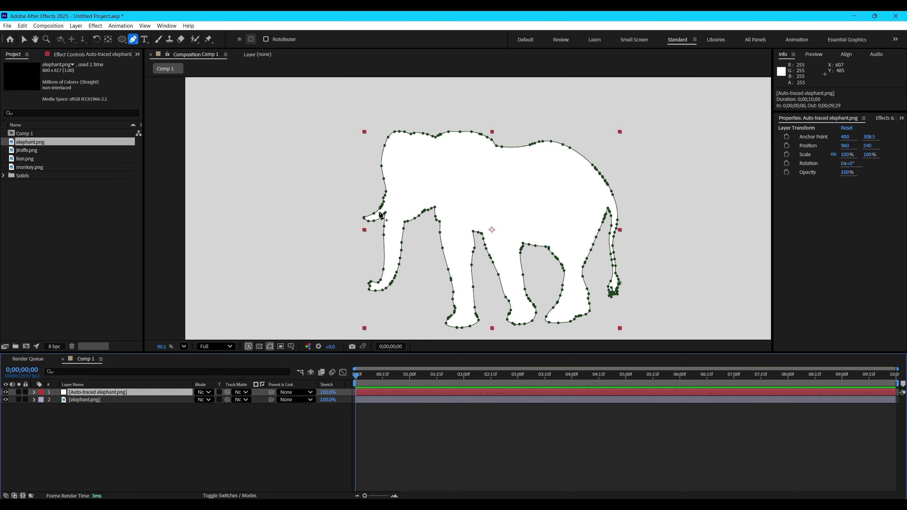
click(89, 400)
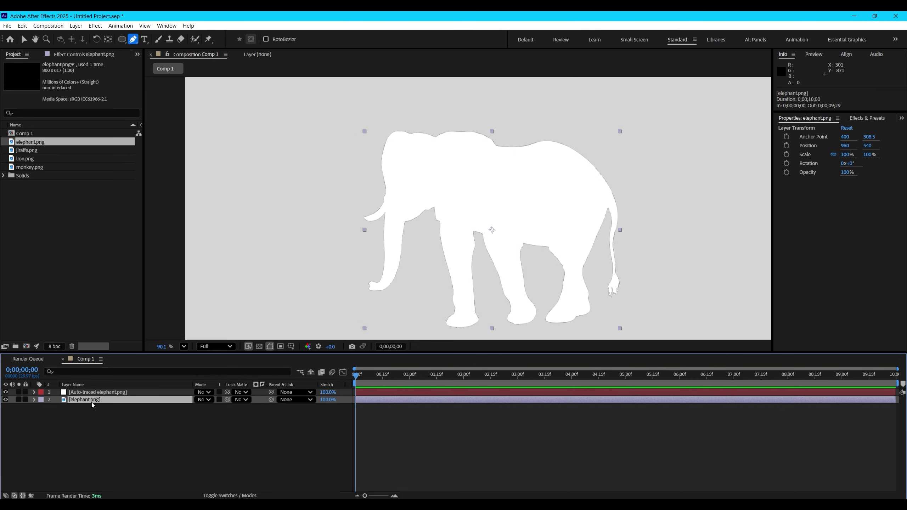
key(Delete)
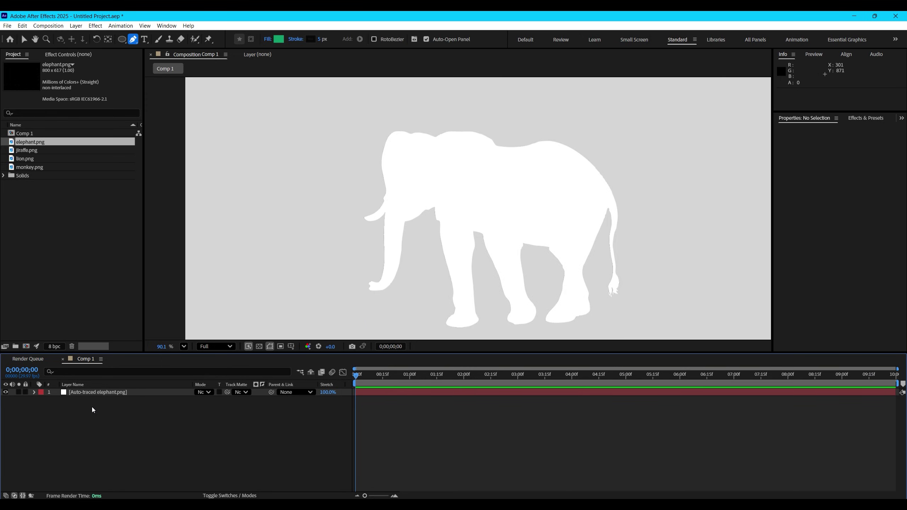
- Draw a green ellipse about 205 by 234 px on a new shape layer, in front of the elephant's trunk
click(122, 39)
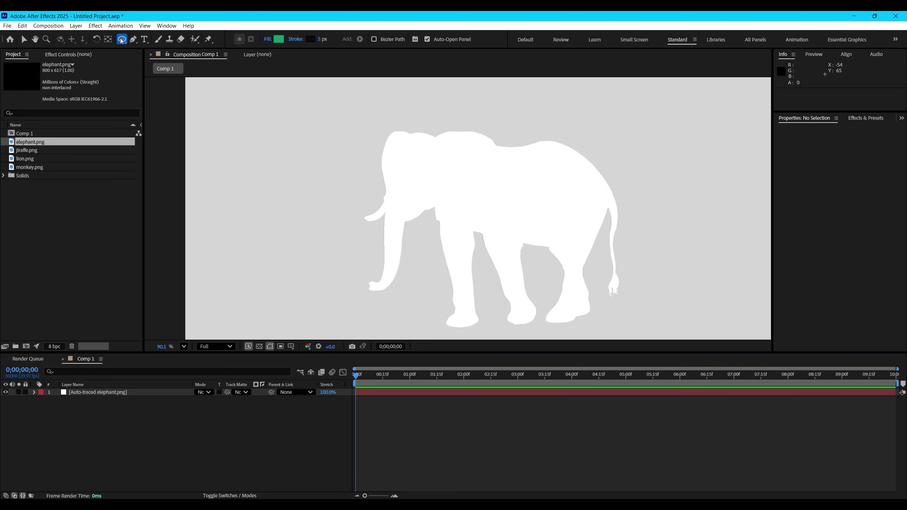
drag(240, 152, 307, 229)
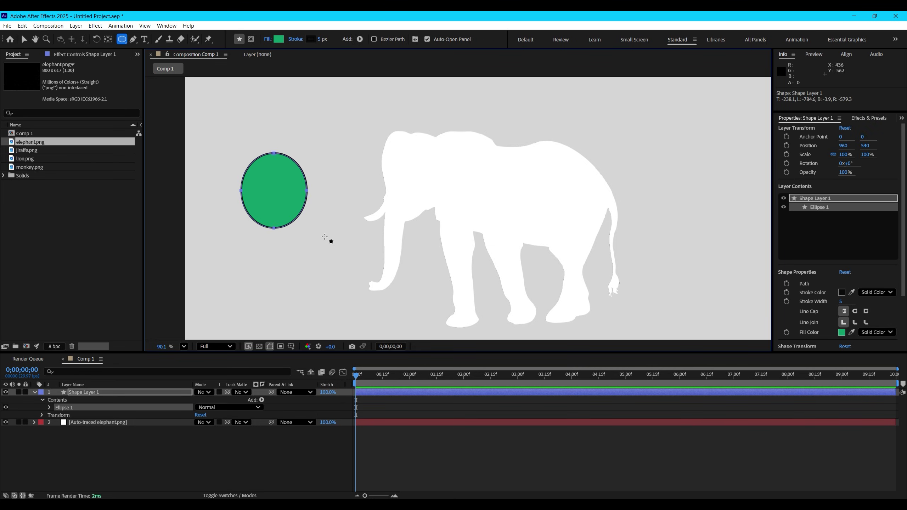
- Copy the Mask Path keyframe of Mask 1 on the auto-traced elephant layer
click(91, 422)
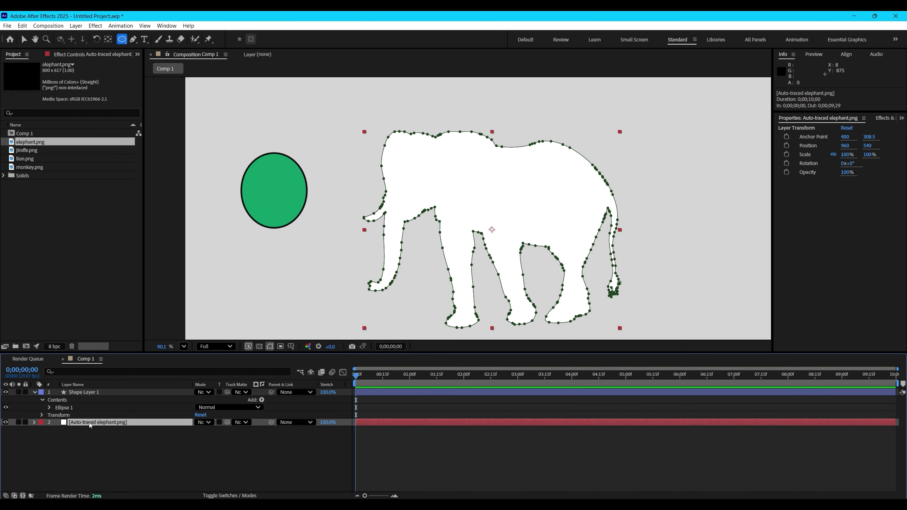
click(34, 422)
click(42, 430)
click(50, 437)
click(91, 444)
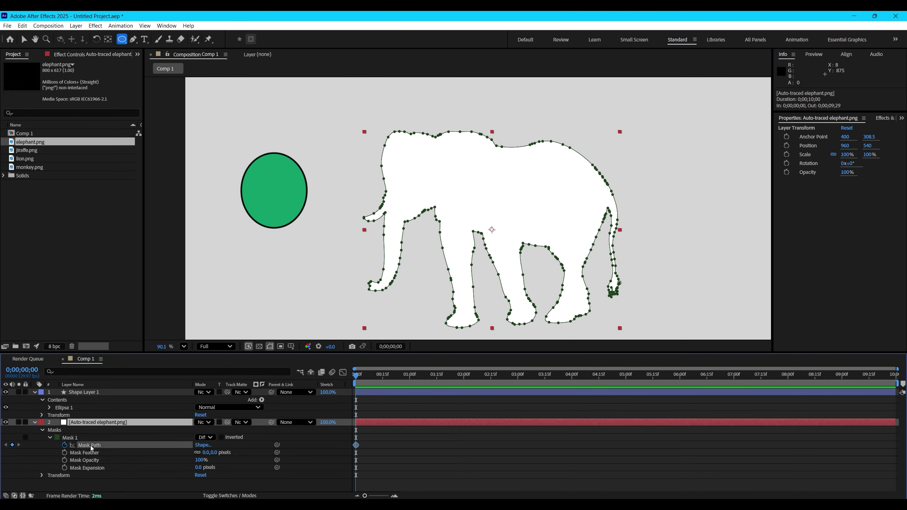
click(362, 442)
shift+click(347, 451)
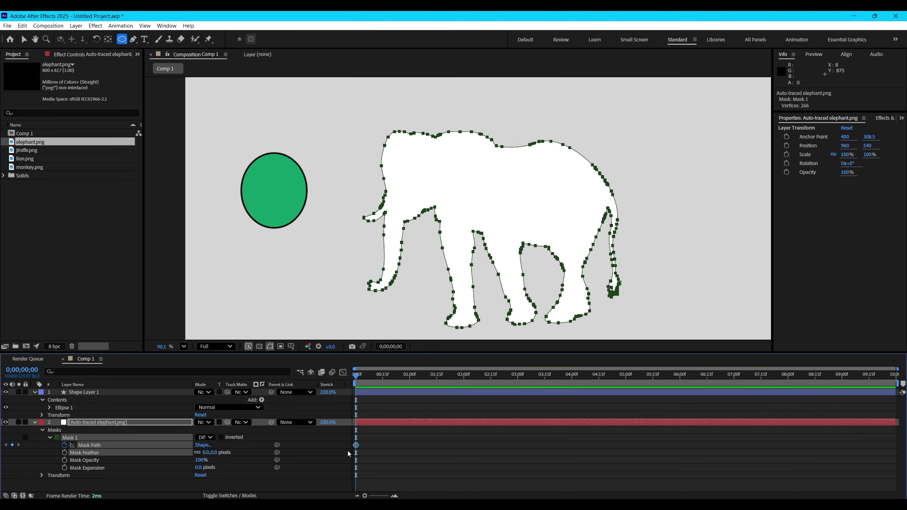
key(ctrl+c)
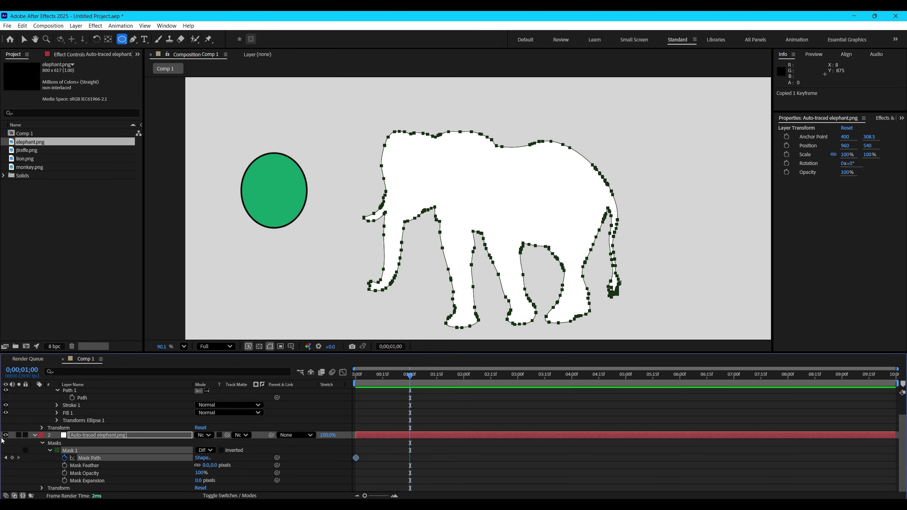
- Hide the auto-traced elephant layer and paste the copied mask keyframe onto the Ellipse 1 Path of Shape Layer 1 at 0;00;01;00
click(6, 435)
scroll(120, 437, up, 3)
click(85, 423)
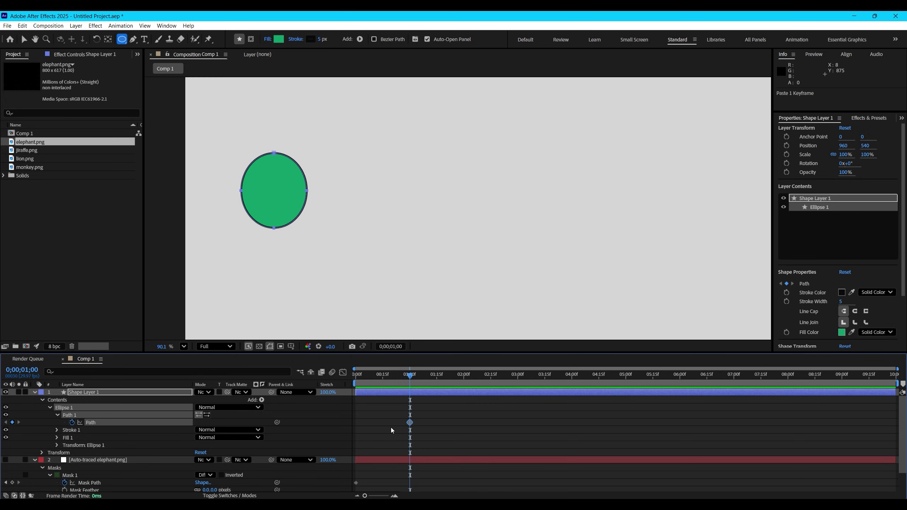
key(ctrl+v)
click(421, 424)
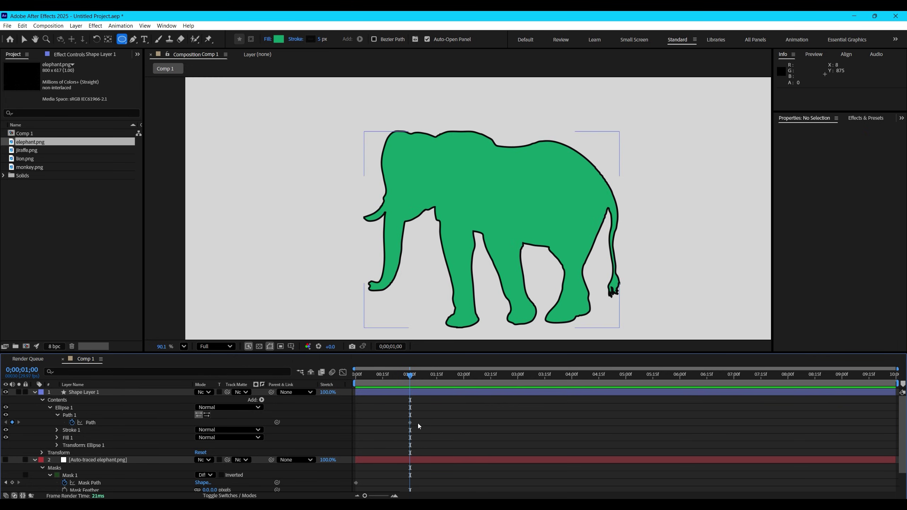
- Move the elephant Path keyframe of Shape Layer 1 to the start of the timeline at 0;00;00;00
click(93, 423)
click(402, 391)
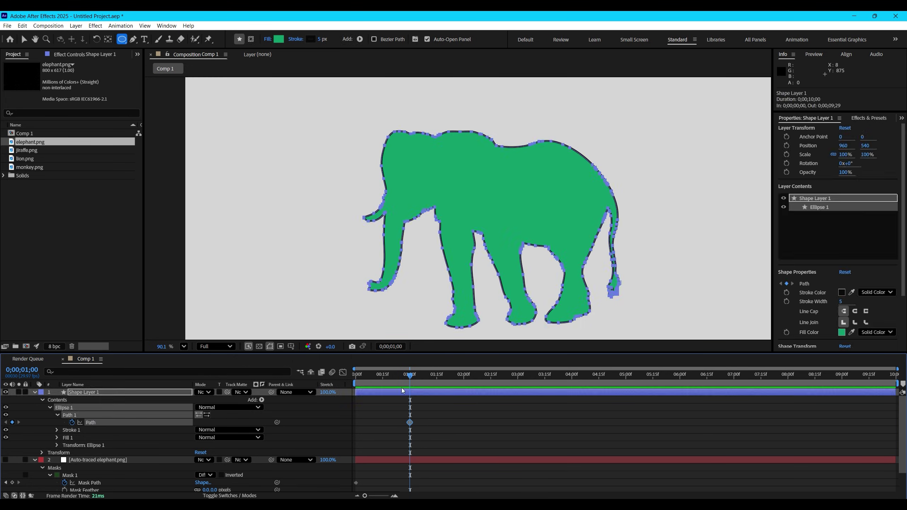
drag(409, 377, 353, 377)
click(397, 430)
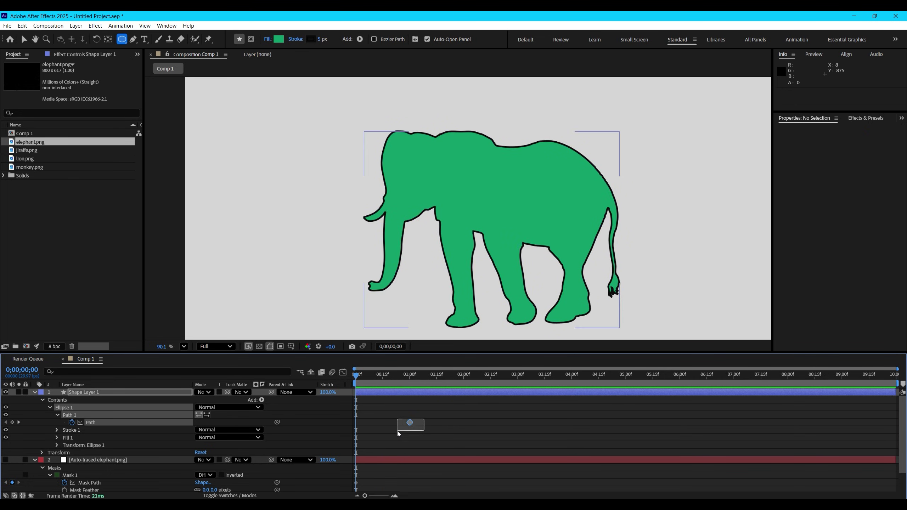
click(409, 423)
drag(410, 423, 356, 424)
- Try to delete the hidden auto-traced elephant layer, undoing the deletion
click(136, 461)
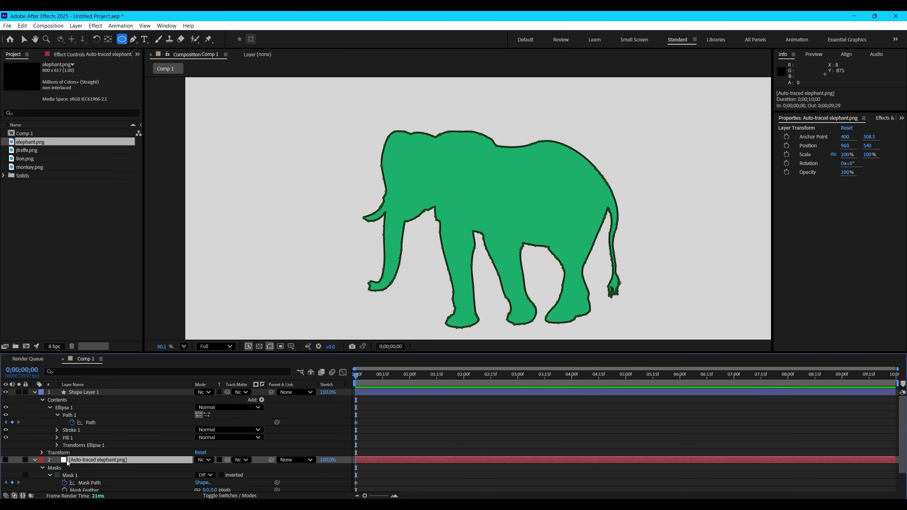
click(6, 461)
click(6, 461)
key(Delete)
key(ctrl+z)
- Compare the Mask Path keyframe of the auto-traced elephant layer with the Path keyframe of Shape Layer 1
click(35, 460)
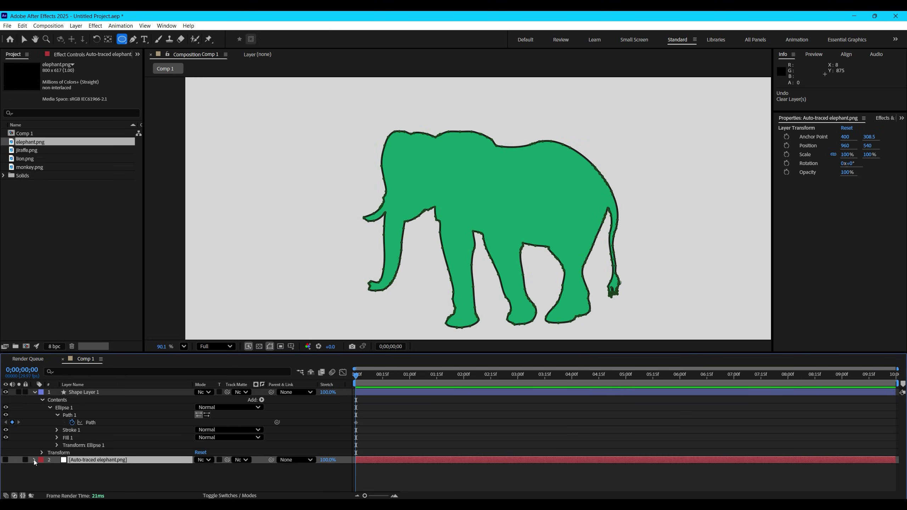
click(35, 460)
scroll(78, 463, down, 1)
click(91, 459)
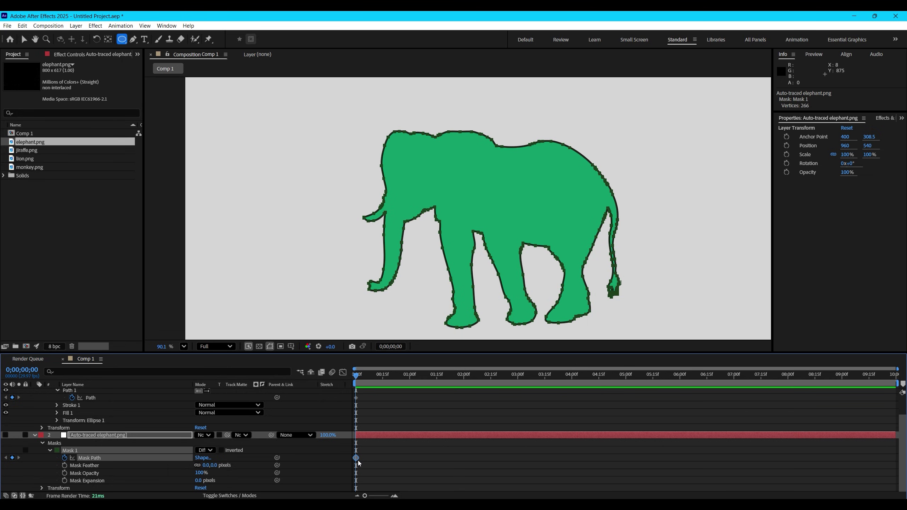
scroll(143, 442, up, 1)
scroll(371, 460, down, 1)
scroll(360, 459, up, 1)
click(92, 422)
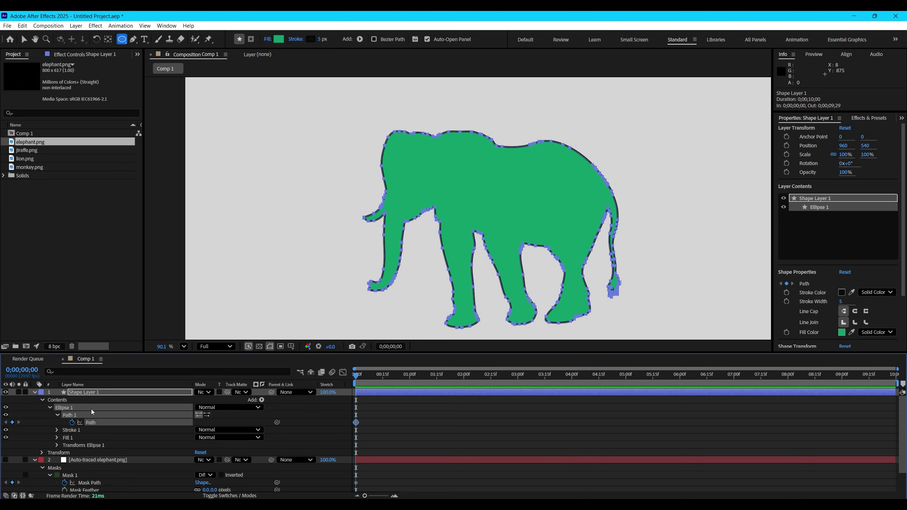
- Delete the auto-traced elephant layer and add a Path keyframe holding the elephant shape at 0;00;00;15 on Shape Layer 1
click(102, 460)
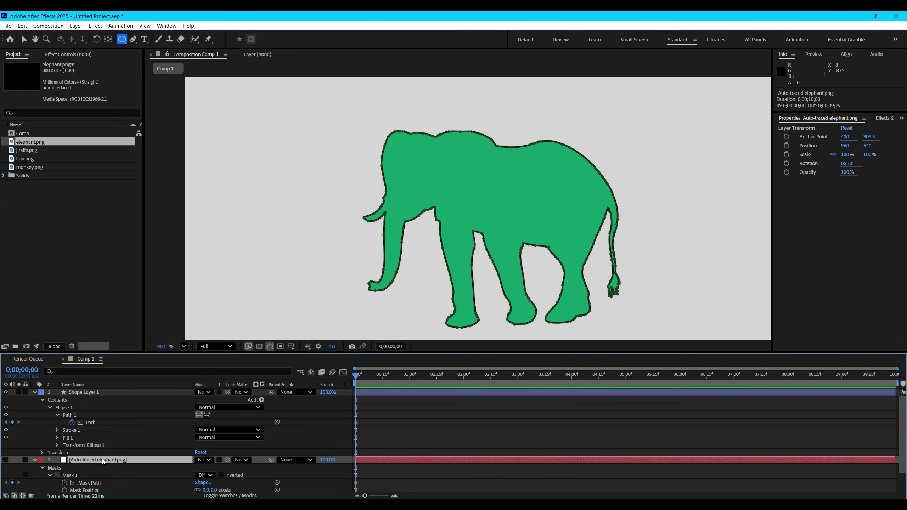
key(Delete)
click(94, 391)
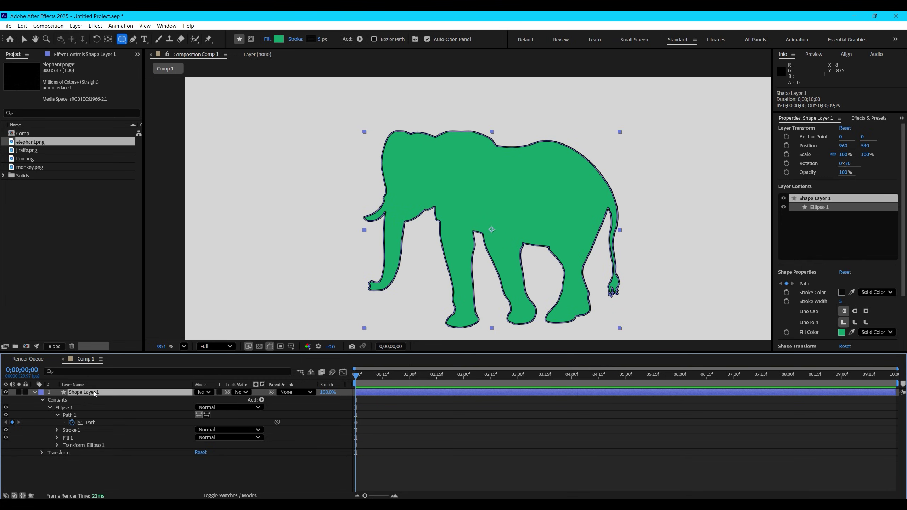
click(382, 377)
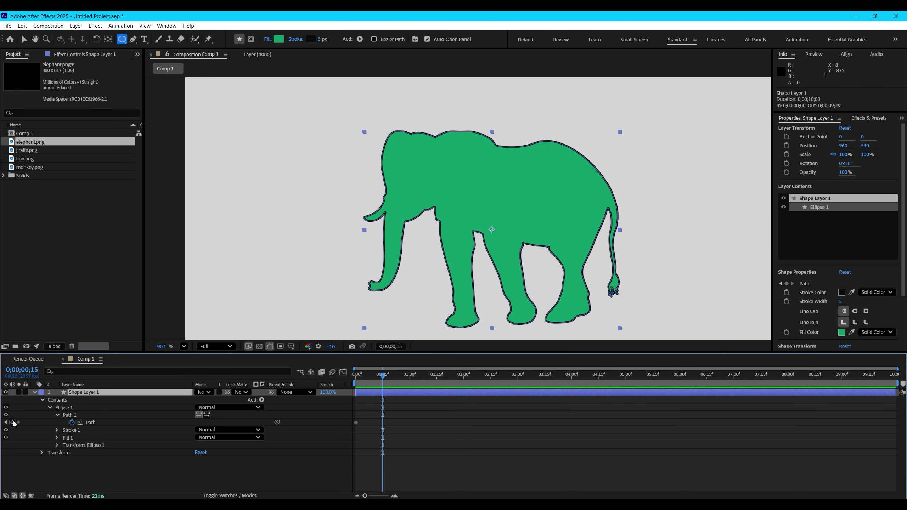
click(12, 423)
- Place lion.png above Shape Layer 1 with the current time at 0;00;01;00, and collapse the shape layer's properties
drag(383, 374, 411, 376)
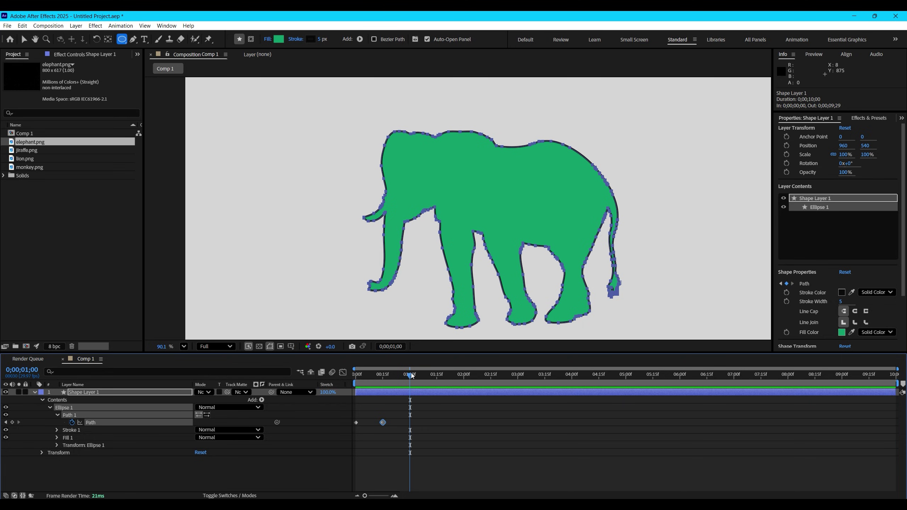
click(49, 179)
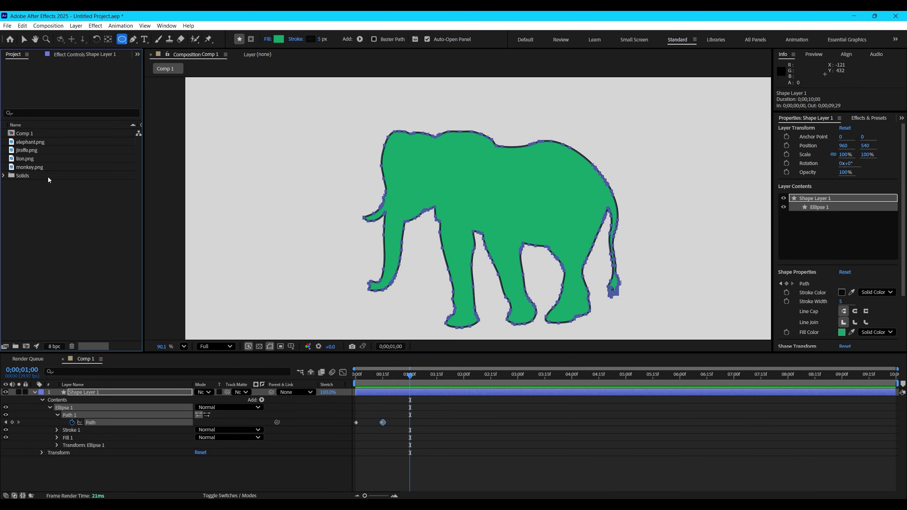
click(27, 158)
drag(27, 159, 104, 389)
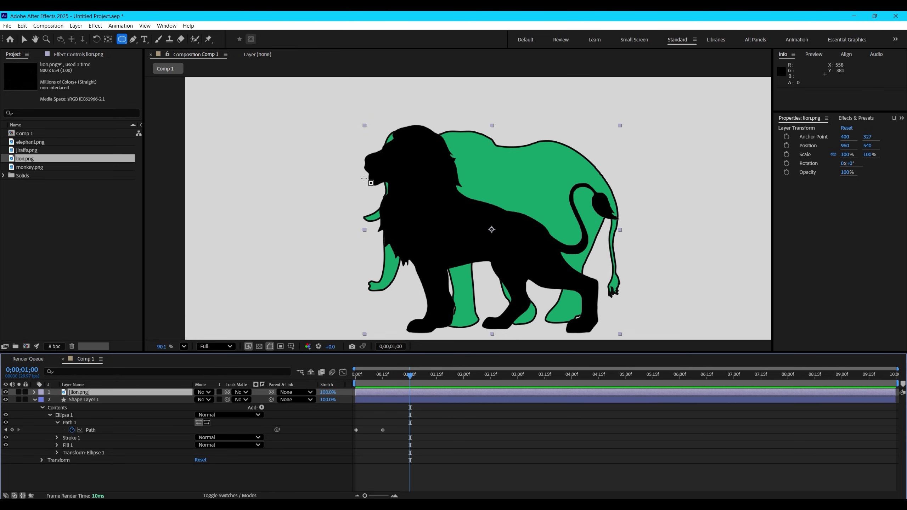
click(35, 400)
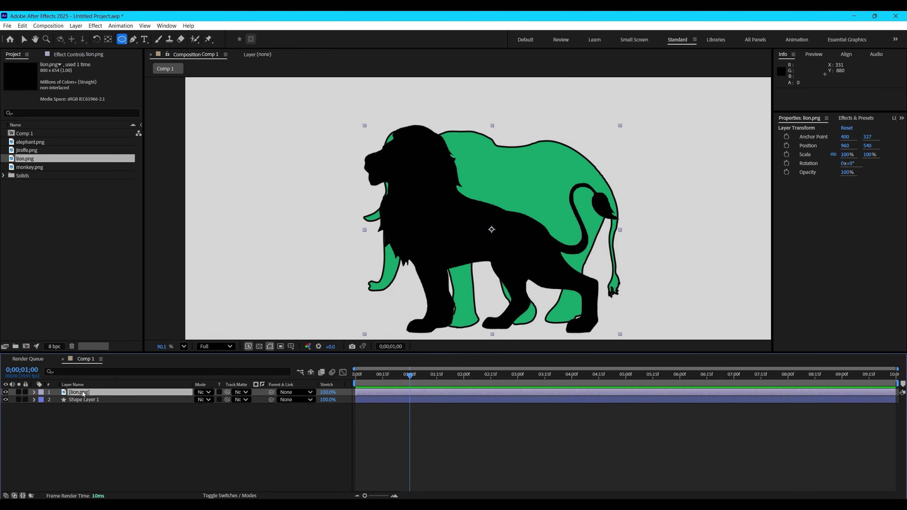
- Auto-trace the lion.png layer at the current frame onto a new layer
click(76, 26)
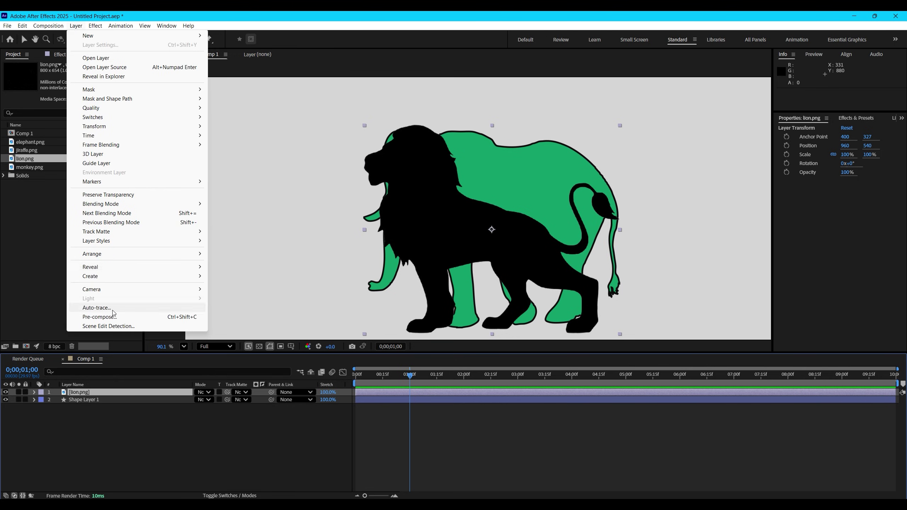
click(98, 308)
key(Return)
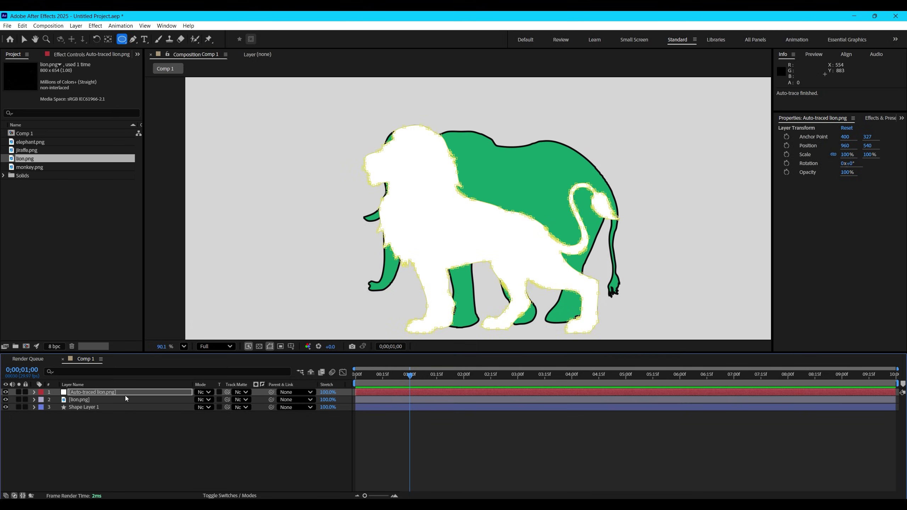
- Copy the Mask Path keyframe of Mask 1 on the auto-traced lion layer
click(34, 391)
click(42, 400)
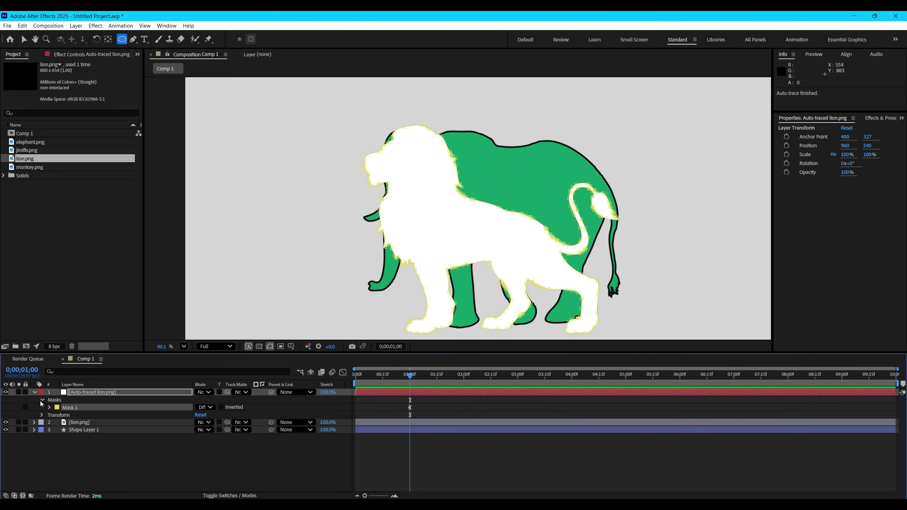
click(48, 408)
click(90, 415)
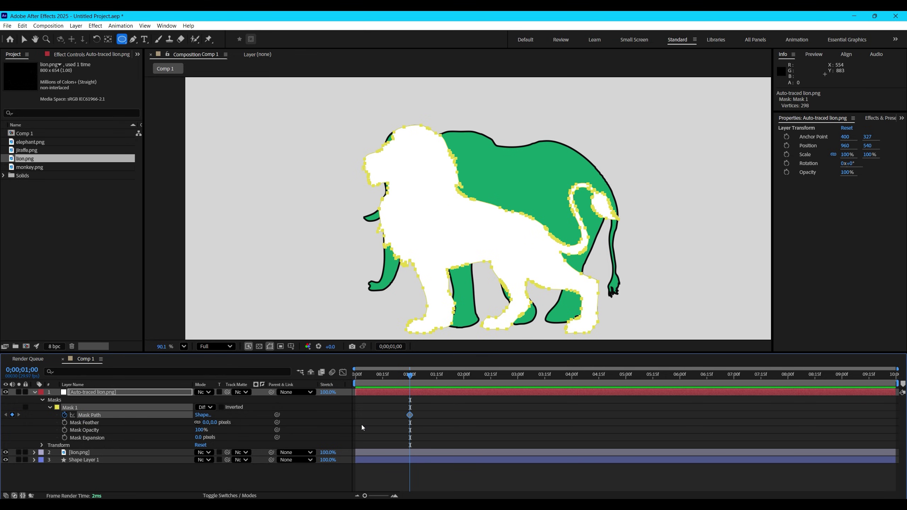
click(414, 418)
click(411, 415)
key(ctrl+c)
- Collapse the auto-traced lion layer and hide both it and the lion.png layer
click(35, 392)
click(6, 391)
click(5, 399)
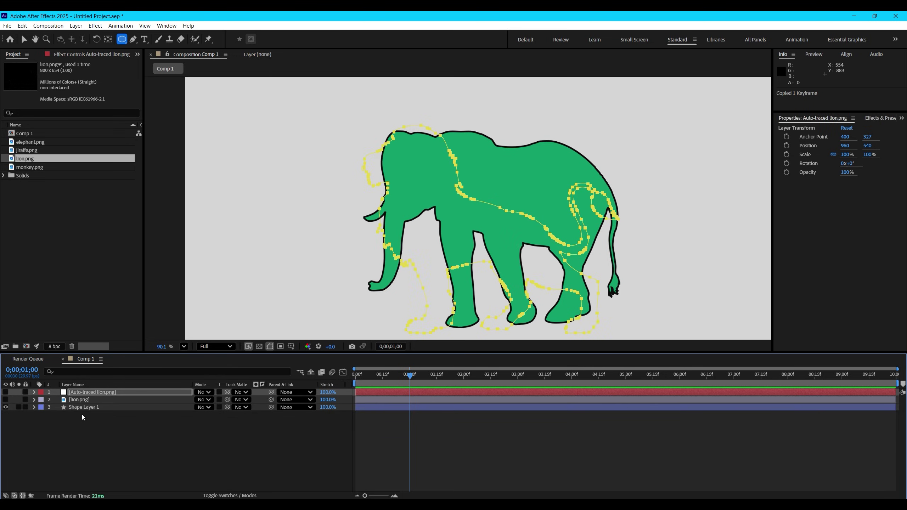
- Paste the copied lion mask keyframe onto the Ellipse 1 Path of Shape Layer 1 at 0;00;01;00
click(76, 407)
click(35, 407)
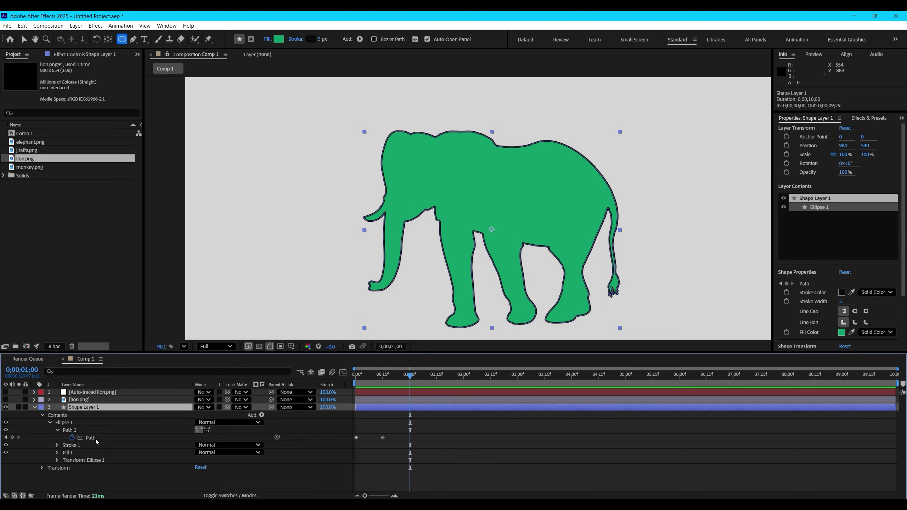
click(101, 439)
key(ctrl+v)
click(445, 441)
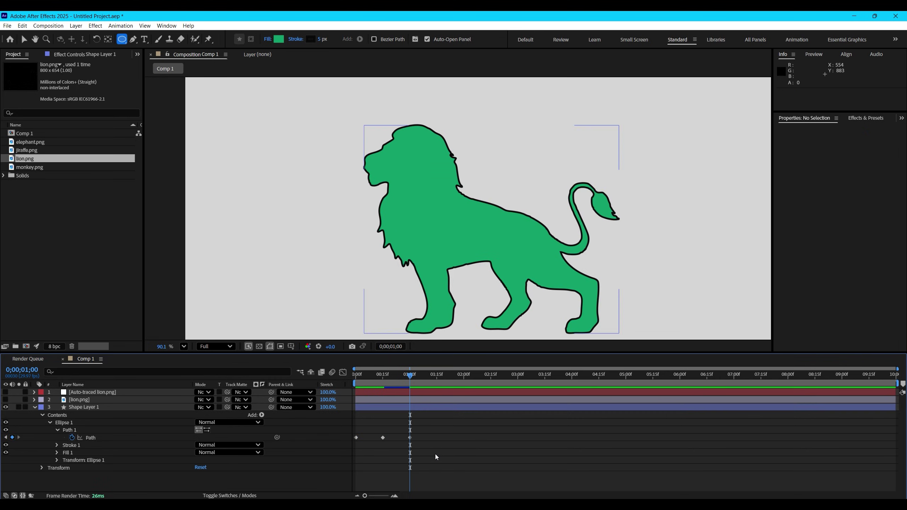
- Delete the auto-traced lion and lion.png layers, and play back the elephant-to-lion morph from the start
click(87, 392)
shift+click(83, 399)
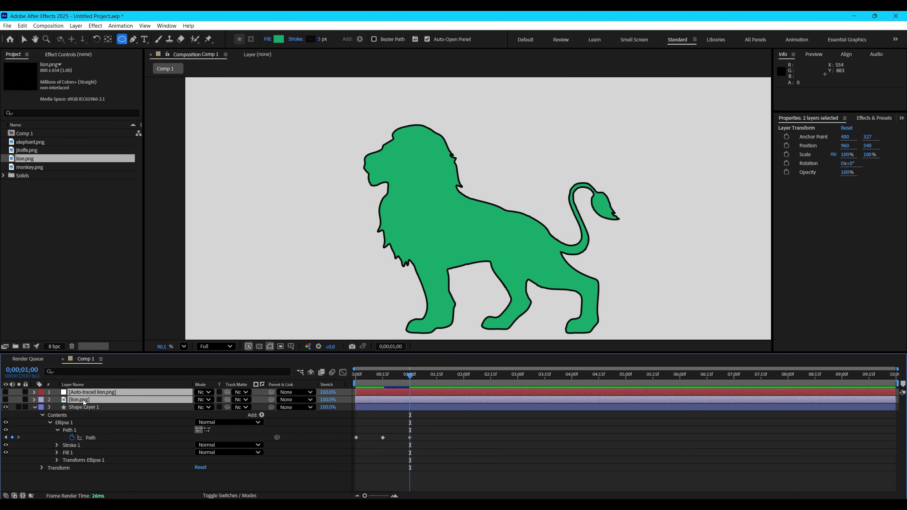
key(Delete)
click(86, 394)
click(398, 446)
key(Home)
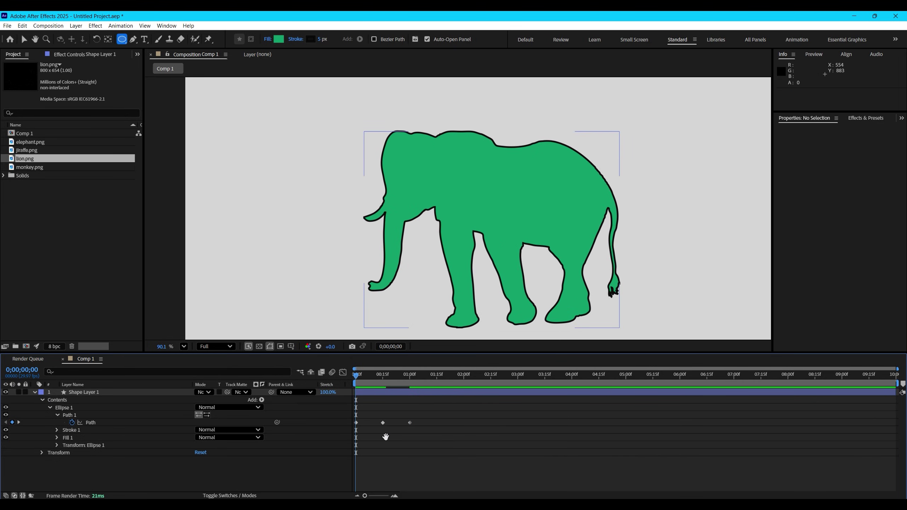
drag(399, 374, 360, 376)
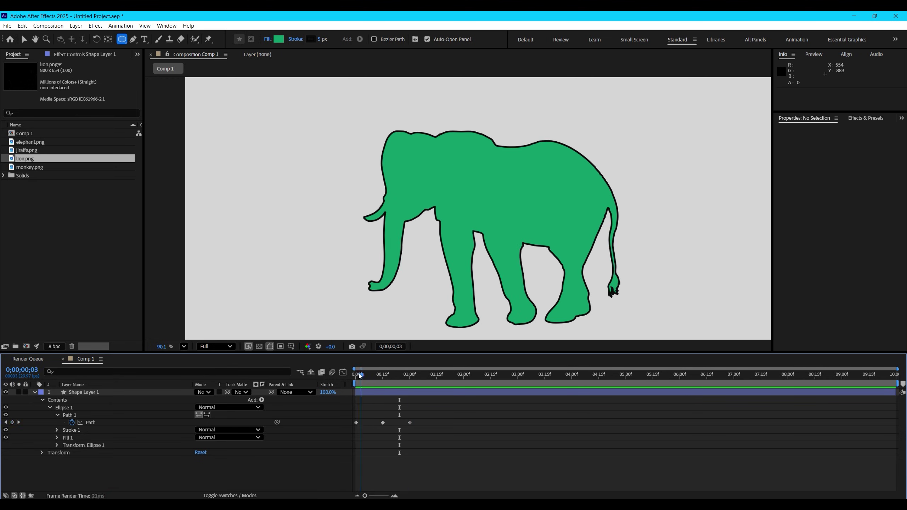
key(space)
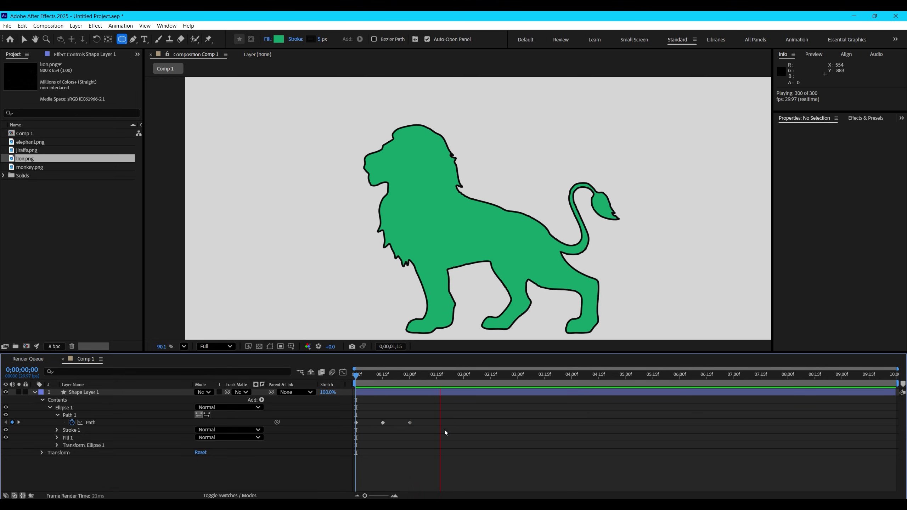
- Paste the lion path keyframe again at 0;00;01;15 on the Path of Shape Layer 1 to hold the lion shape
click(437, 376)
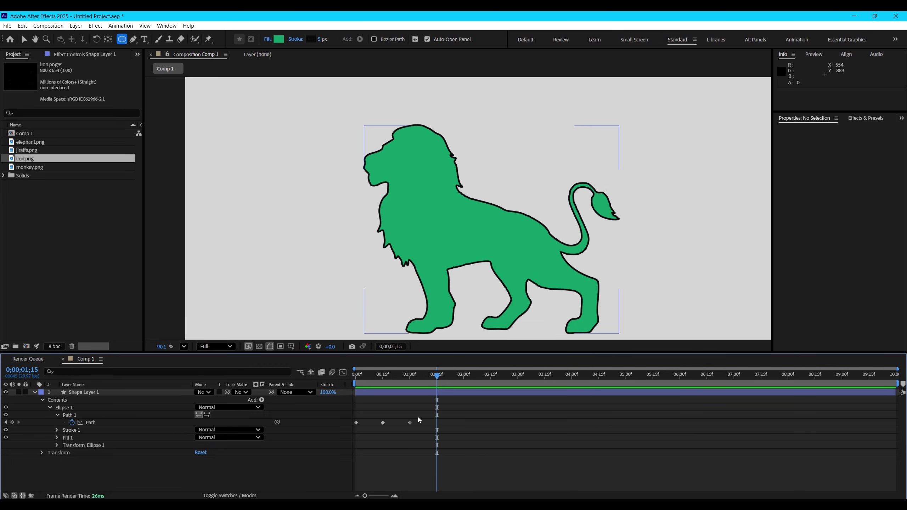
click(409, 423)
key(ctrl+v)
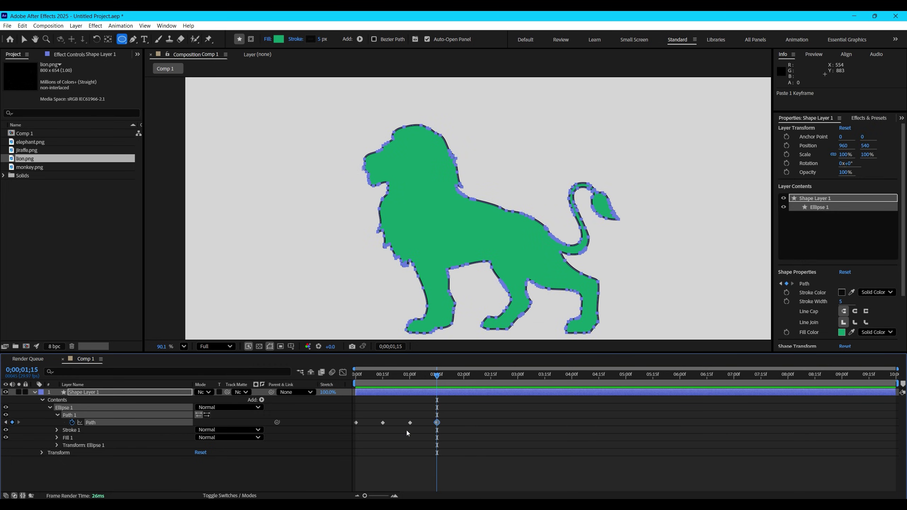
- Place monkey.png above Shape Layer 1 and auto-trace it at 0;00;02;00 using the Alpha channel, applying the result to a new layer
drag(411, 377, 464, 376)
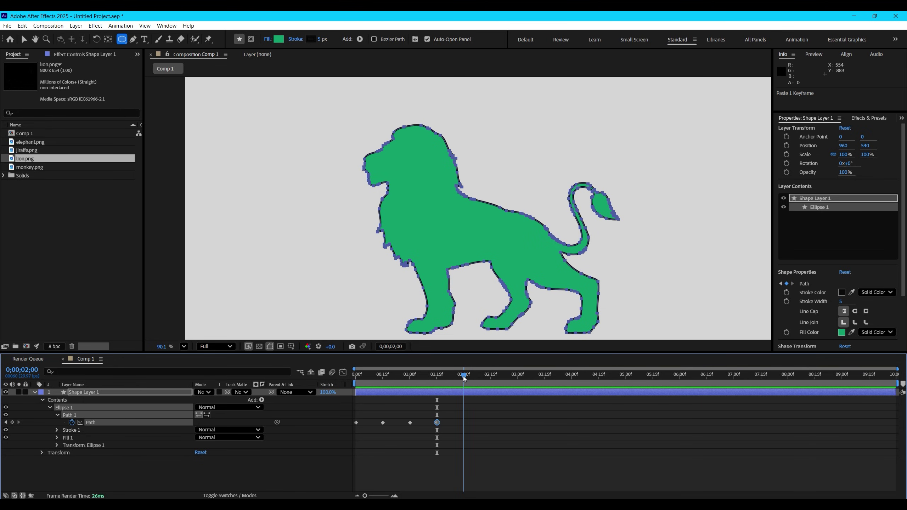
drag(29, 167, 101, 390)
click(76, 25)
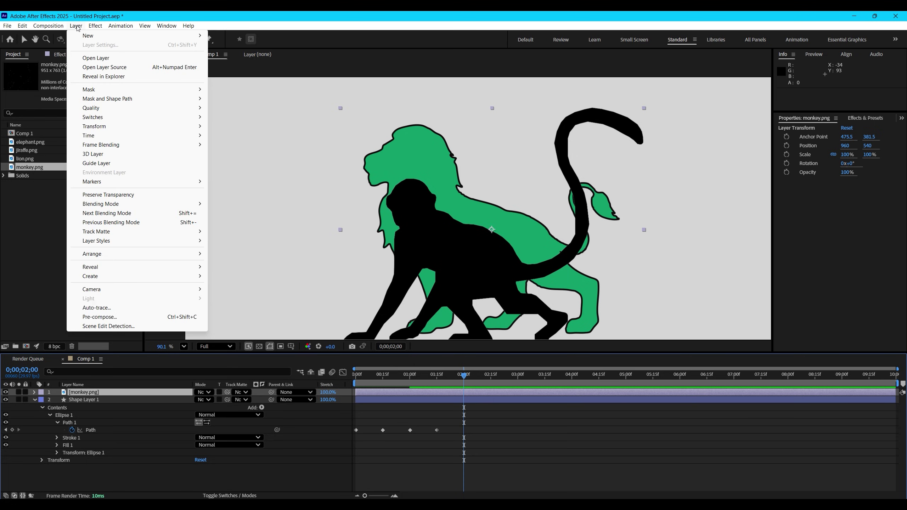
click(102, 308)
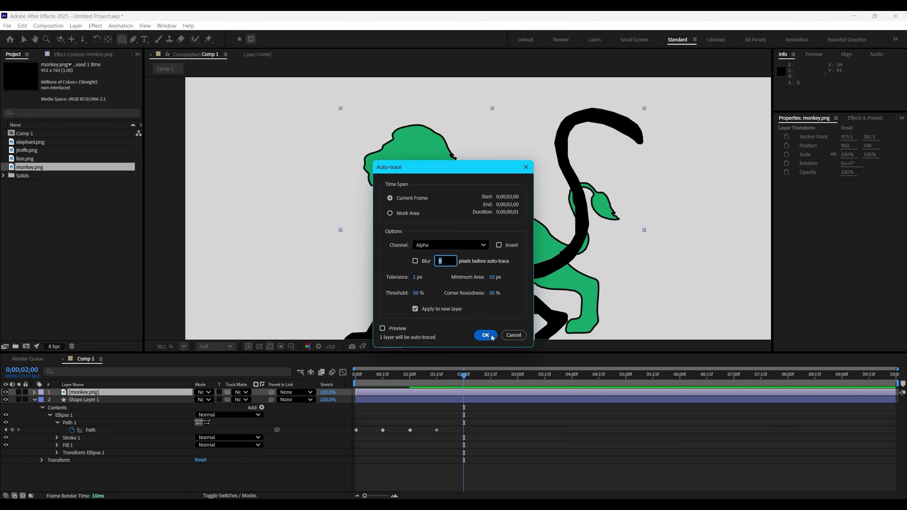
click(486, 336)
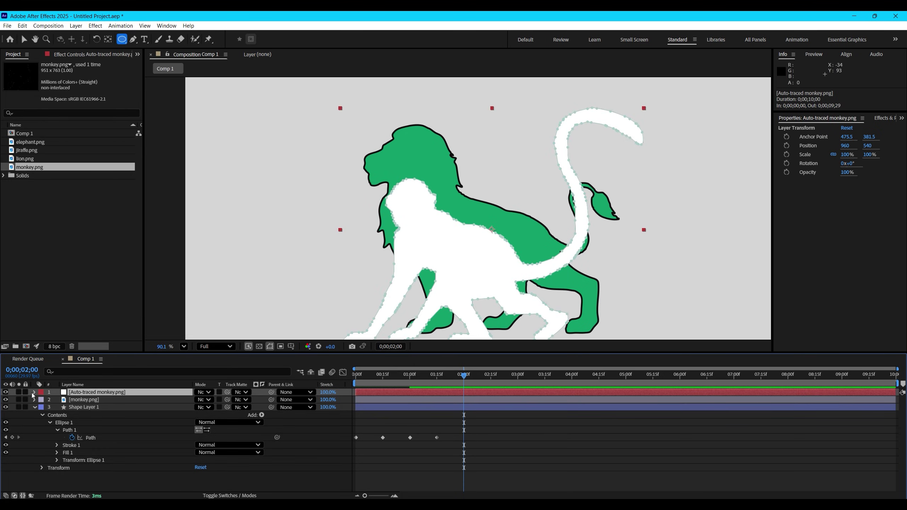
- Copy the Mask Path keyframe of Mask 1 on the auto-traced monkey layer and hide that layer
click(34, 392)
click(42, 400)
click(73, 408)
click(49, 407)
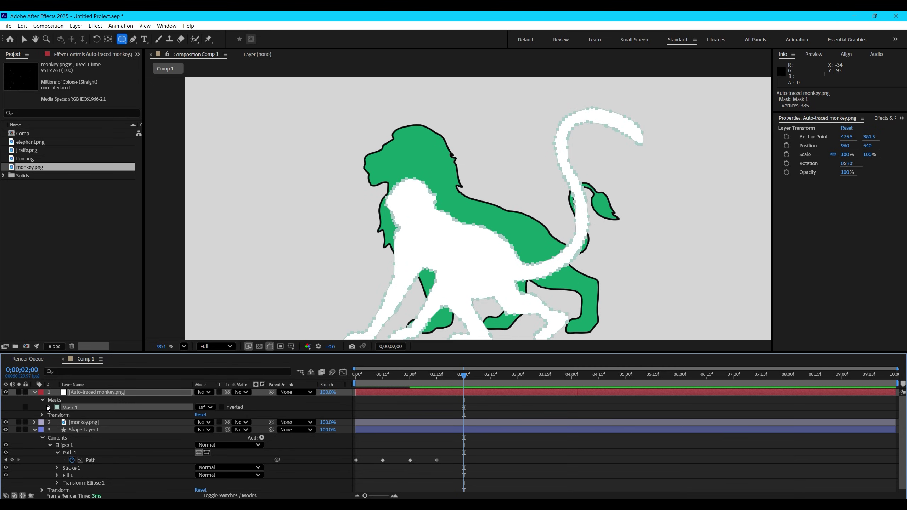
click(64, 415)
click(450, 422)
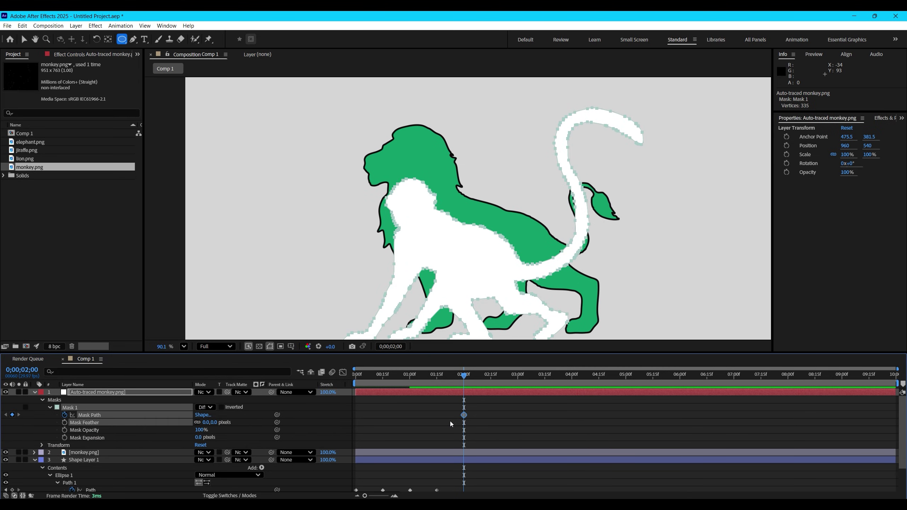
key(ctrl+c)
click(5, 392)
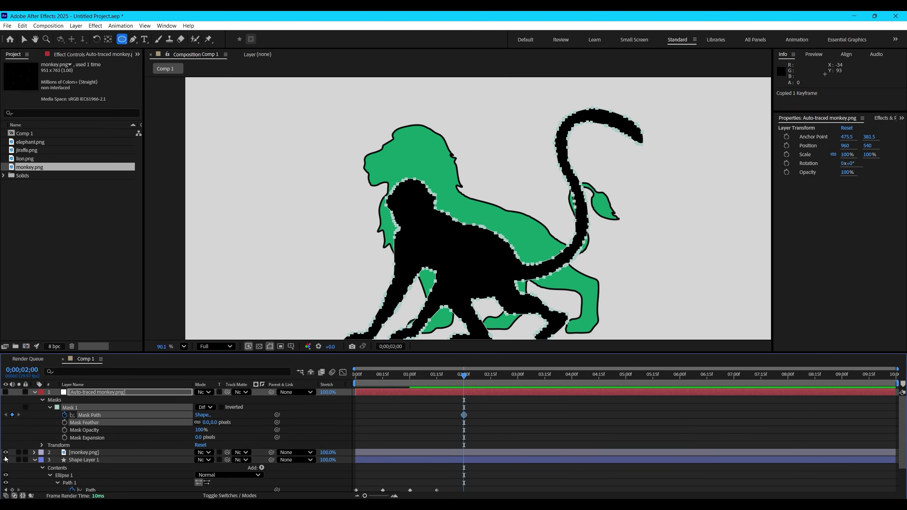
- Hide monkey.png and paste the copied monkey path keyframe onto the Path of Shape Layer 1 at 0;00;02;00
click(5, 452)
click(77, 461)
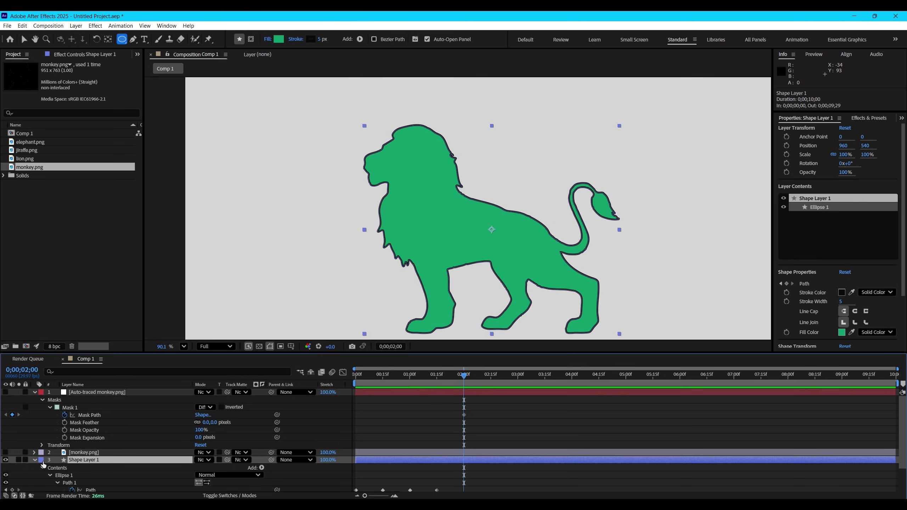
scroll(98, 458, down, 2)
click(94, 458)
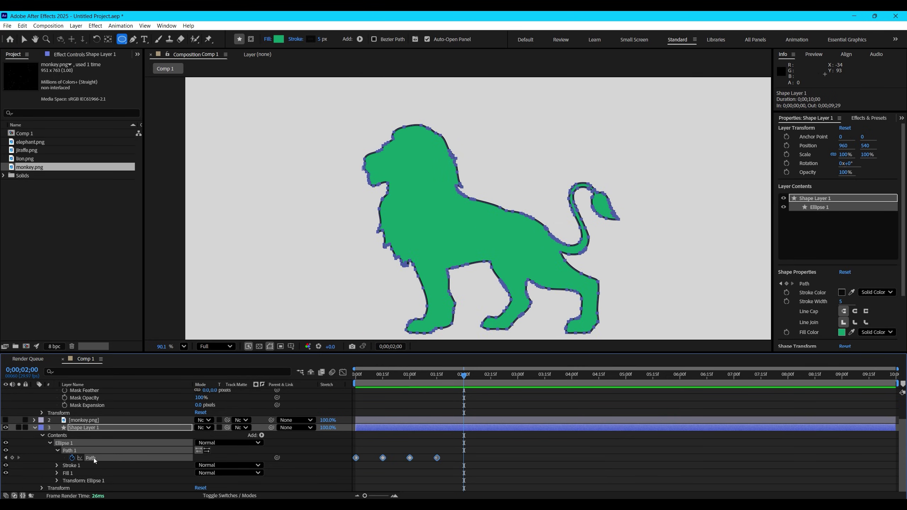
key(ctrl+v)
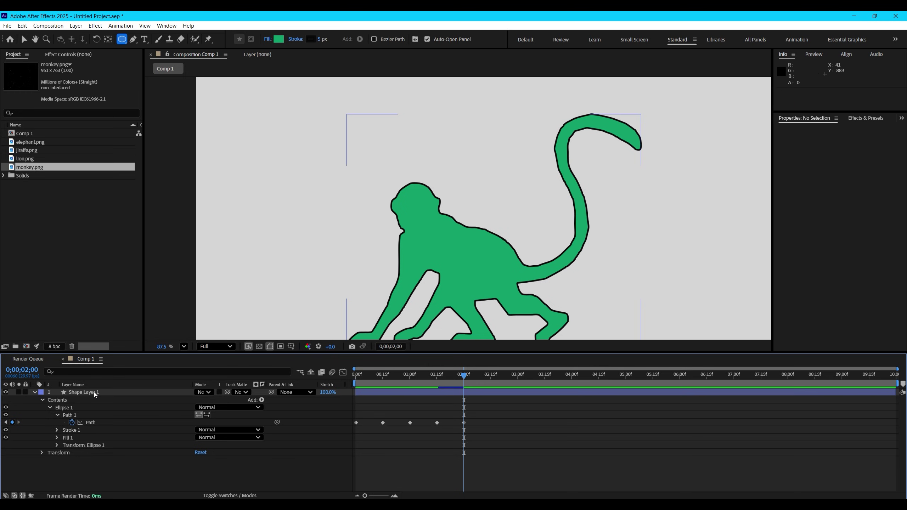
- Play back the elephant-to-lion-to-monkey morph on Shape Layer 1 from the start
click(51, 392)
drag(401, 375, 335, 376)
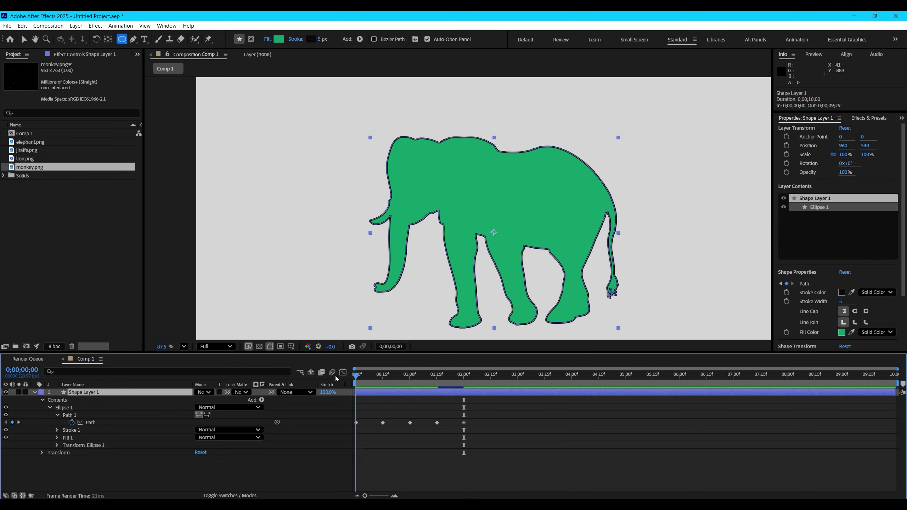
key(space)
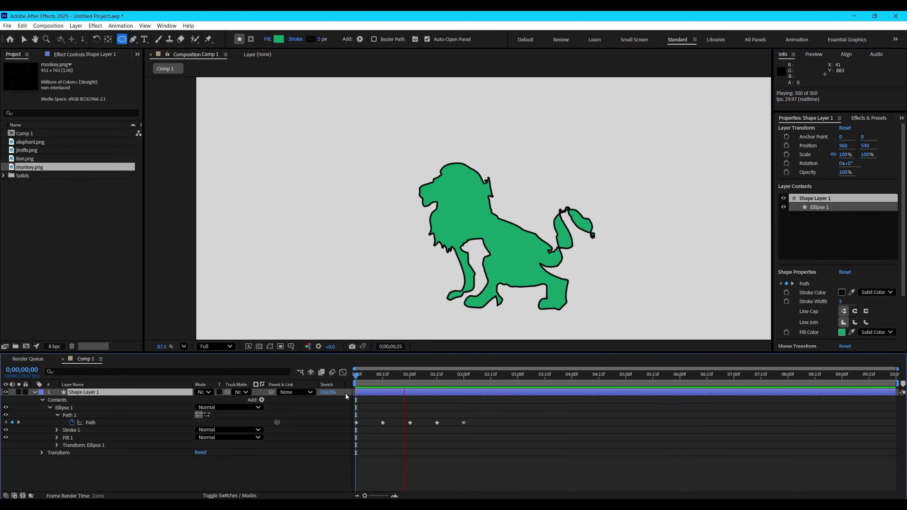
key(space)
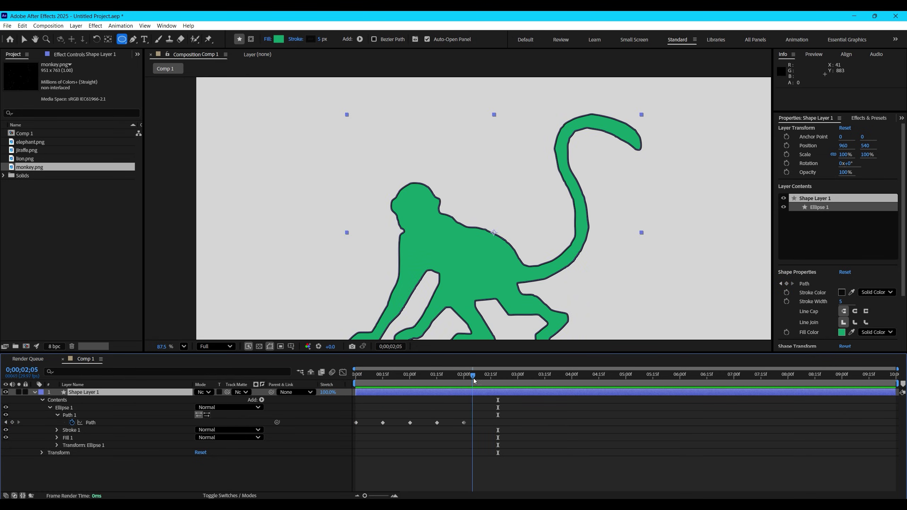
- Replay the morph with the whole composition in view, and delete Shape Layer 1 from Comp 1
scroll(401, 246, down, 2)
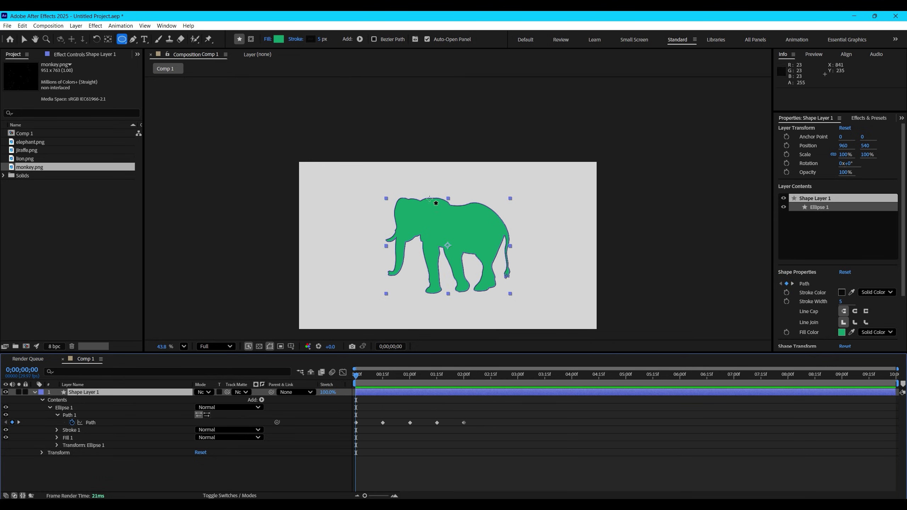
drag(459, 299, 468, 275)
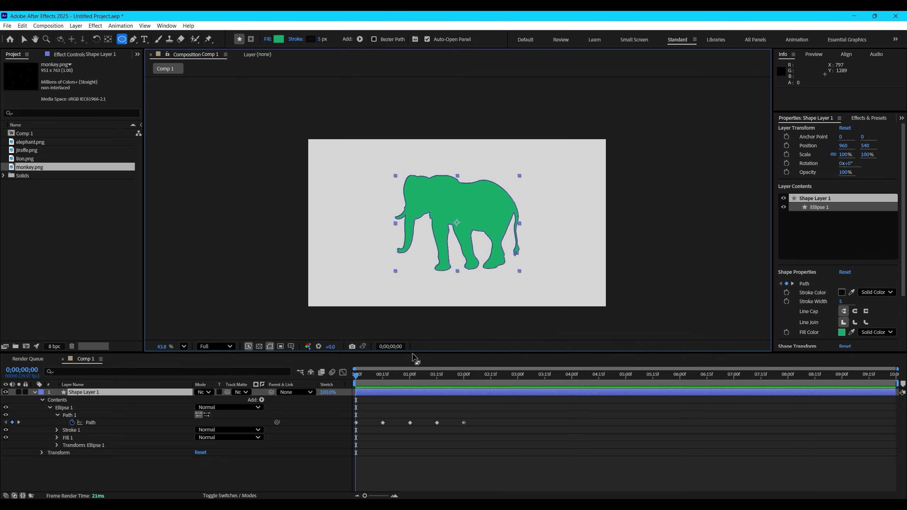
key(space)
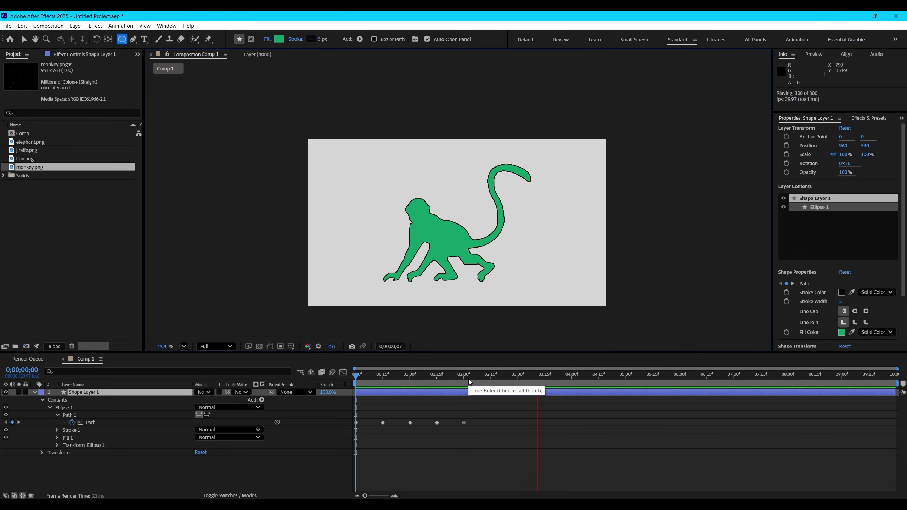
key(space)
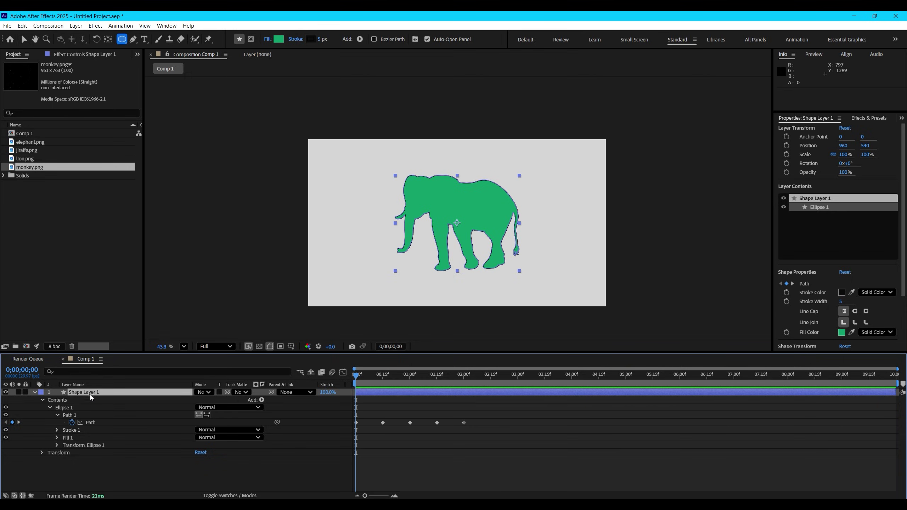
key(Delete)
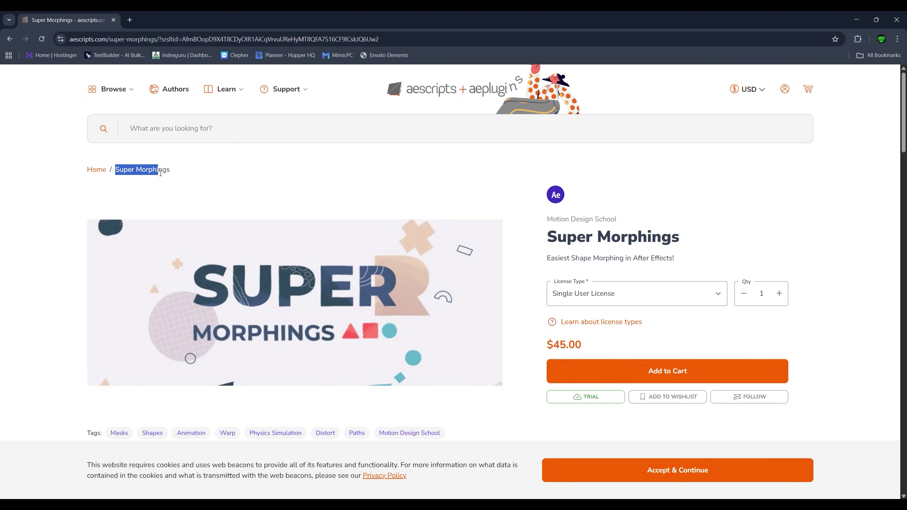
- Switch to the browser and look through the Super Morphings product page on aescripts.com, including its name, price and preview video
drag(161, 173, 178, 176)
click(74, 200)
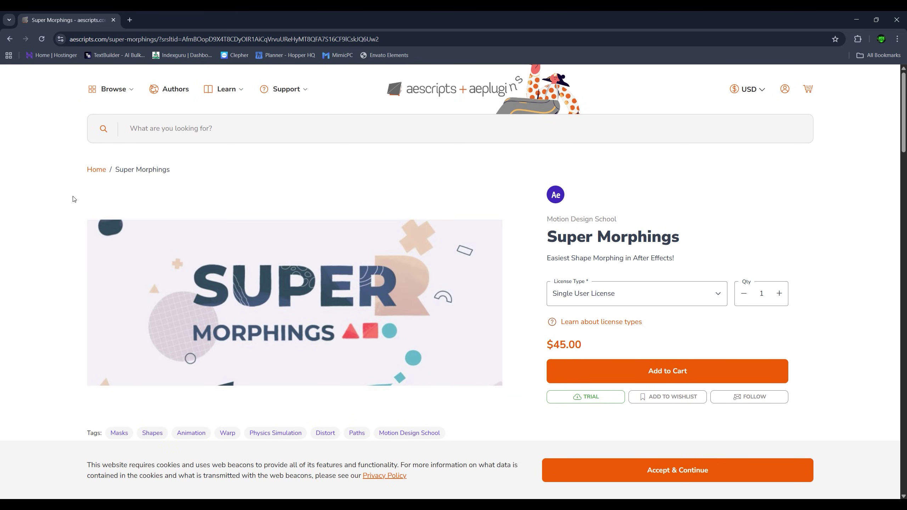
scroll(74, 199, down, 2)
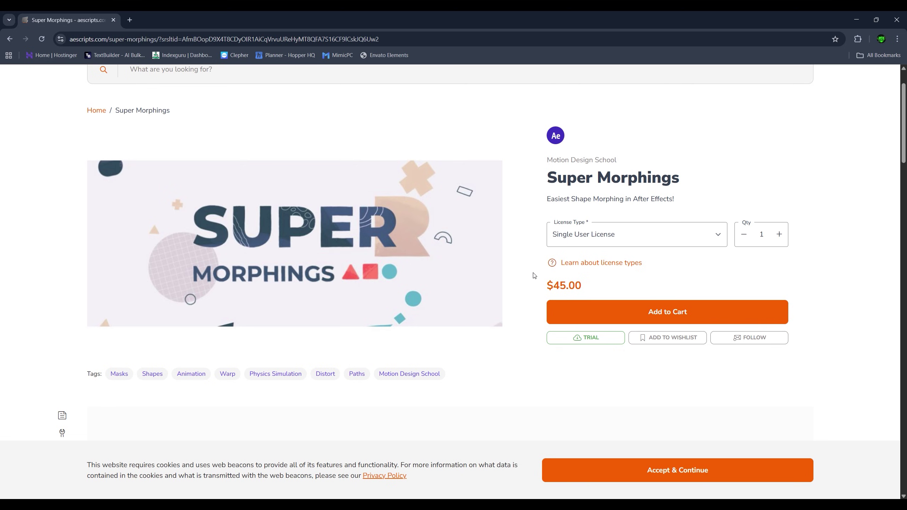
scroll(334, 245, down, 5)
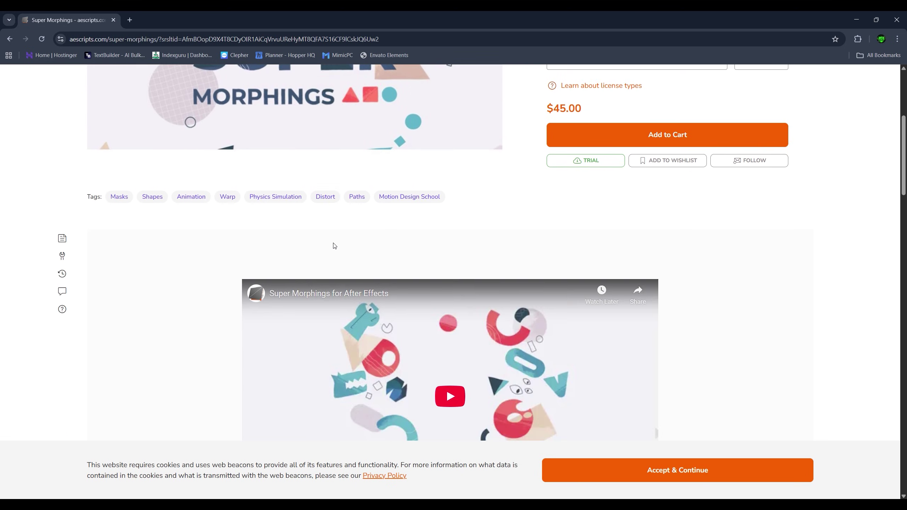
scroll(531, 239, up, 7)
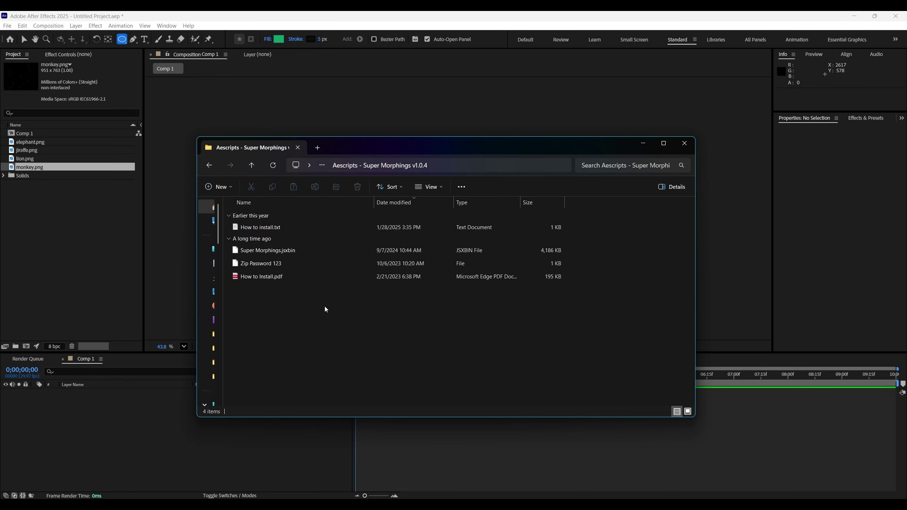
- Switch to File Explorer and copy Super Morphings.jsxbin from the Aescripts - Super Morphings v1.0.4 folder
drag(334, 302, 277, 225)
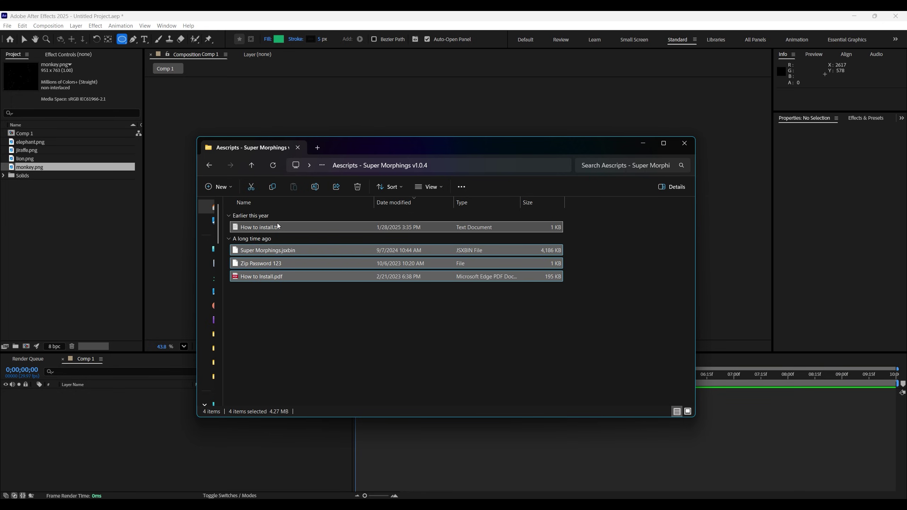
click(336, 309)
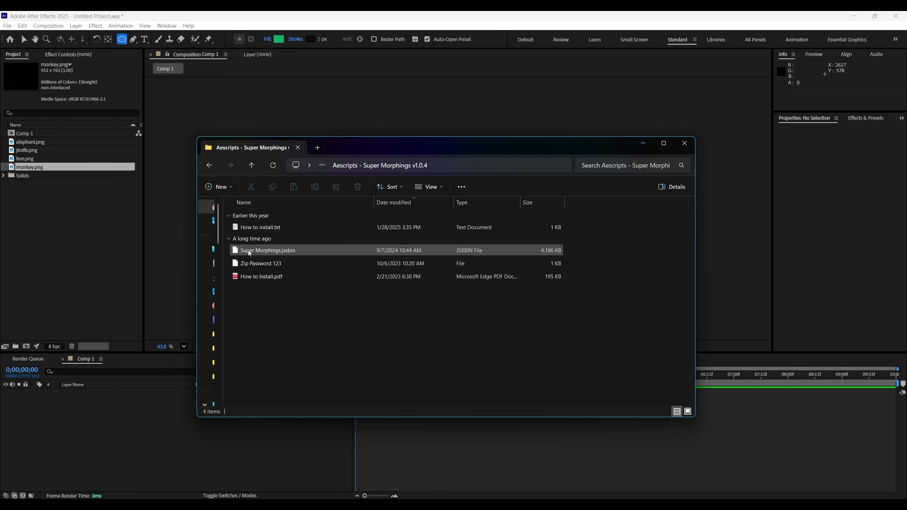
click(290, 251)
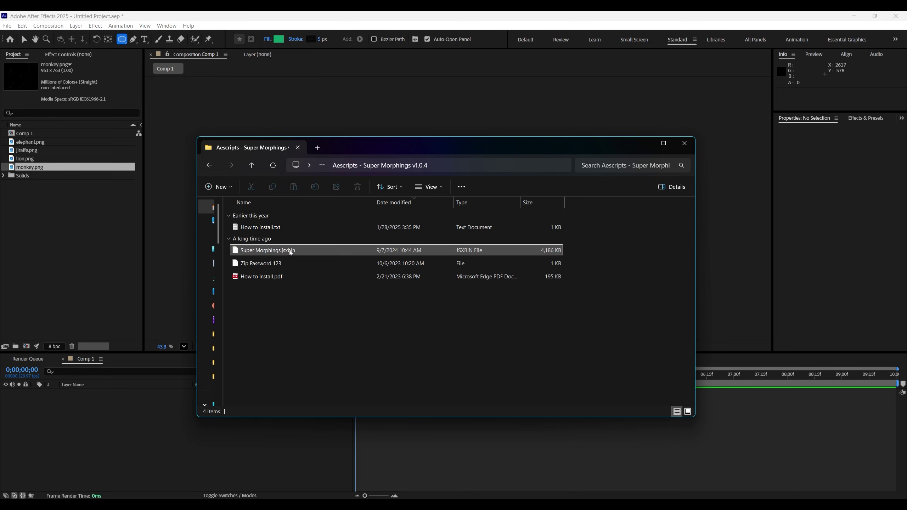
key(ctrl+c)
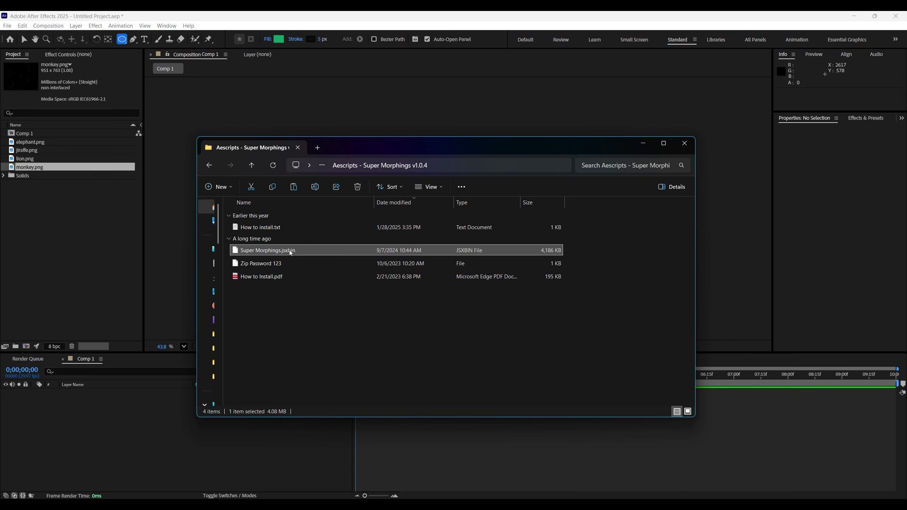
- Open the ScriptUI Panels folder under C:, Program Files, Adobe, Adobe After Effects 2025, Support Files, Scripts
click(211, 166)
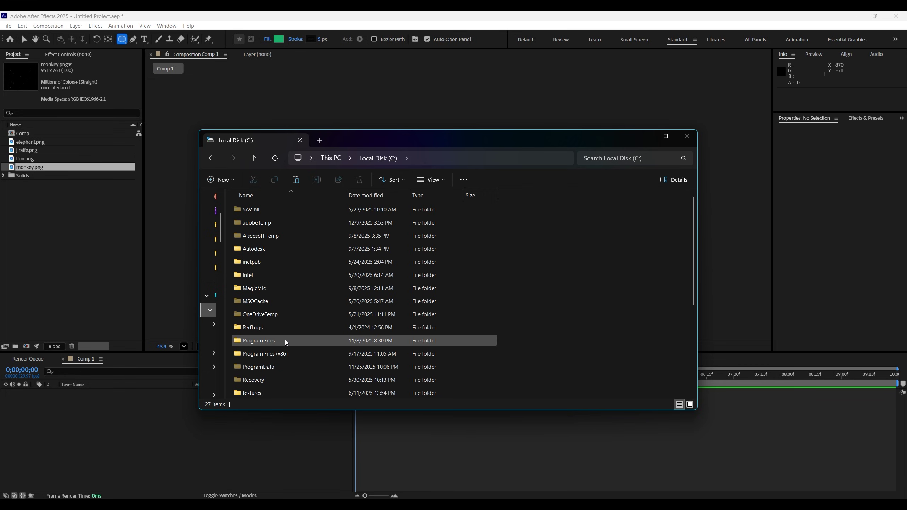
click(273, 341)
double_click(273, 341)
double_click(261, 210)
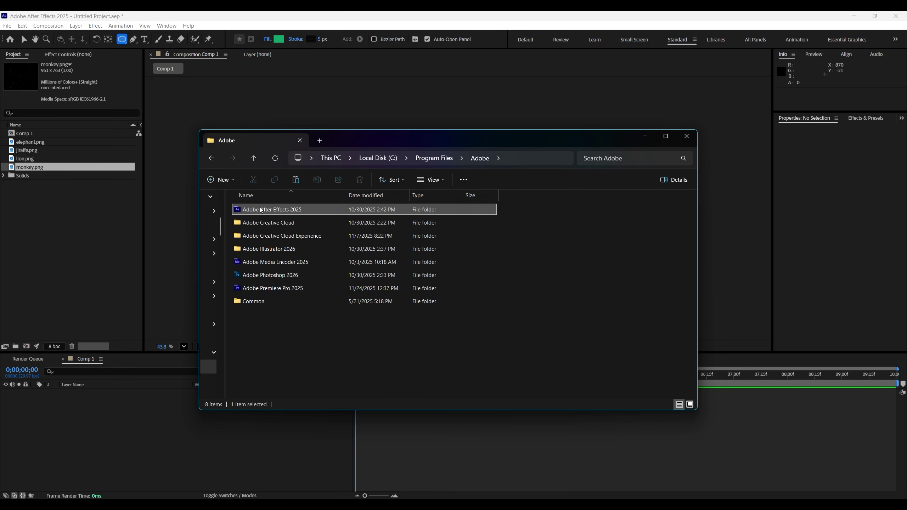
double_click(261, 210)
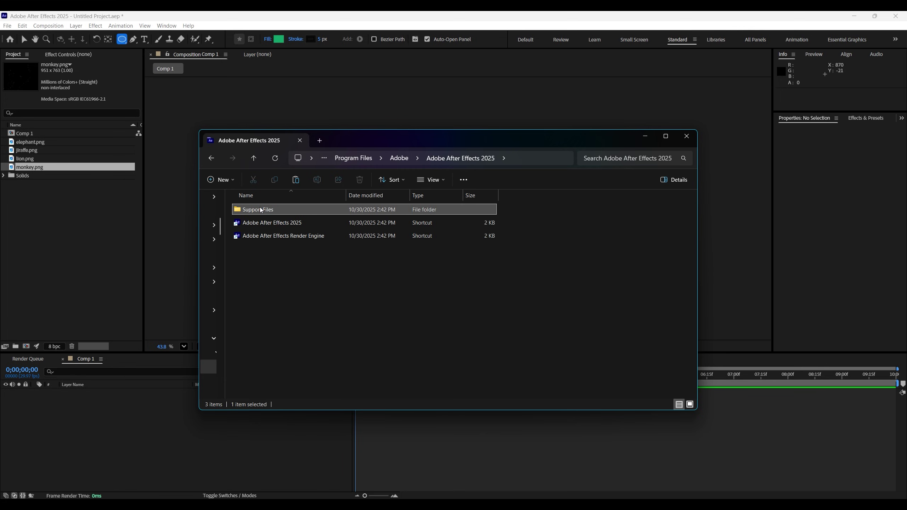
double_click(261, 209)
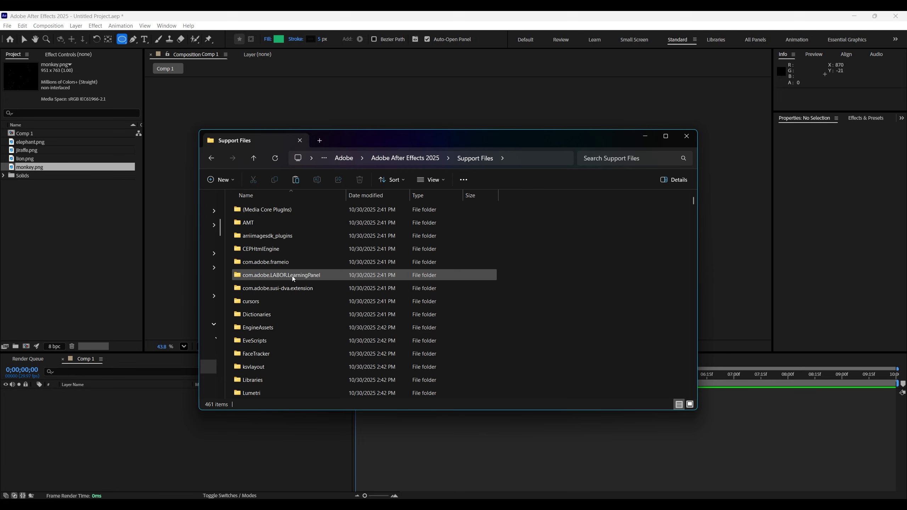
click(259, 315)
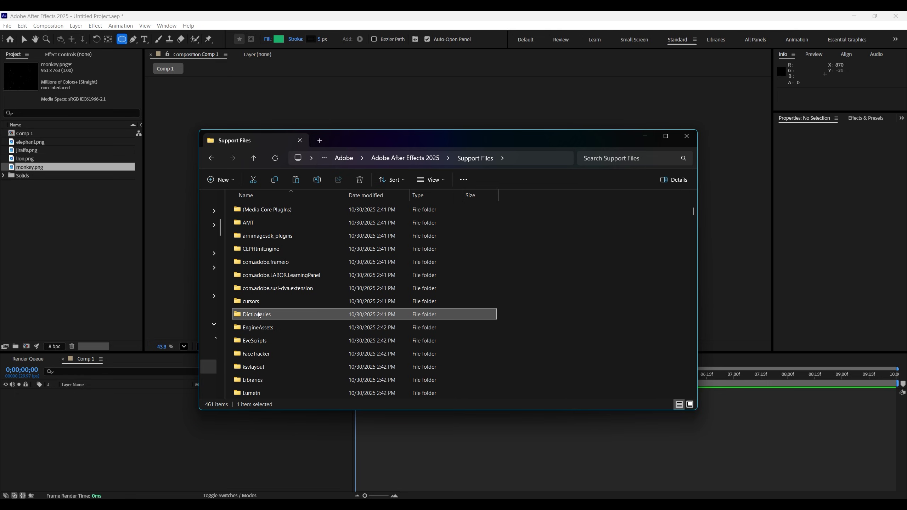
scroll(259, 314, down, 8)
click(260, 208)
double_click(259, 208)
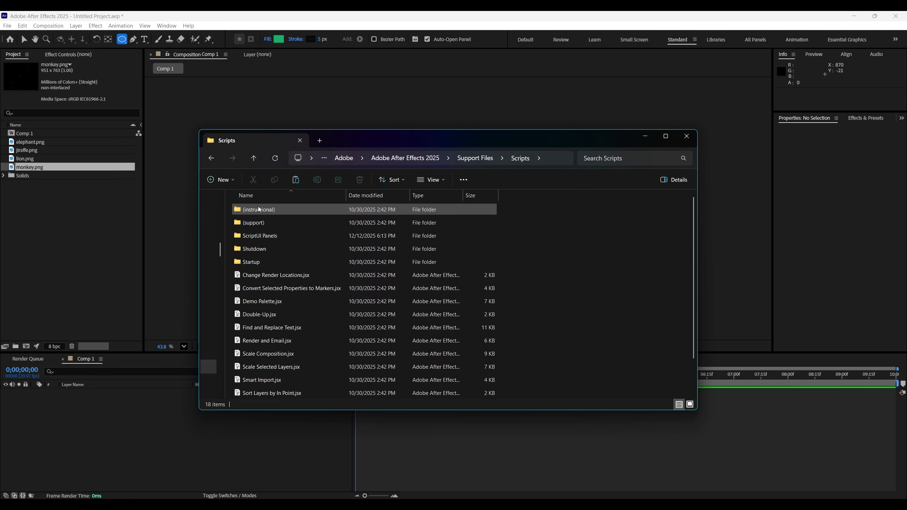
double_click(262, 235)
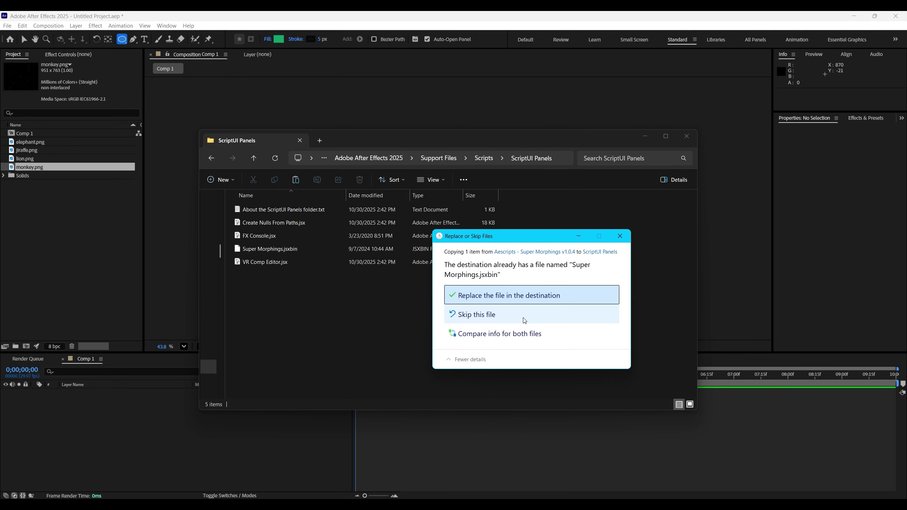
- Paste Super Morphings.jsxbin into the ScriptUI Panels folder, replacing the existing file, and return to After Effects
click(478, 299)
click(512, 296)
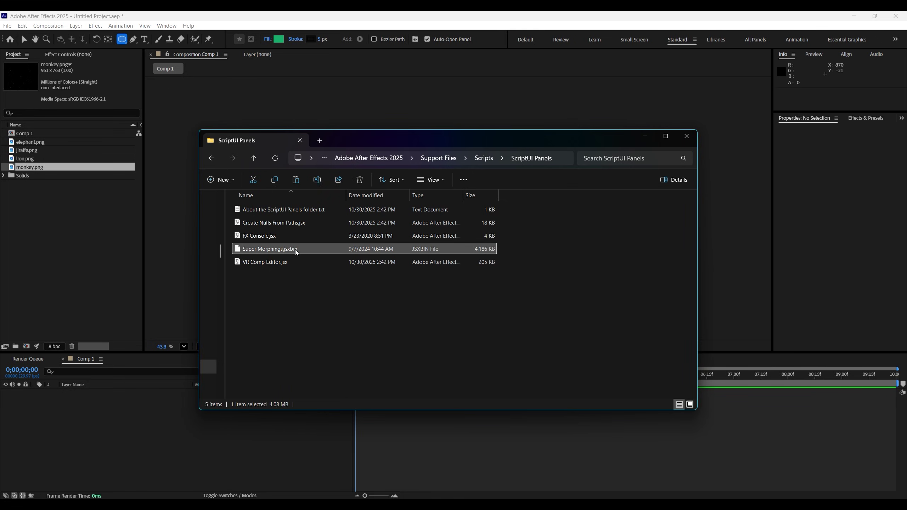
click(319, 278)
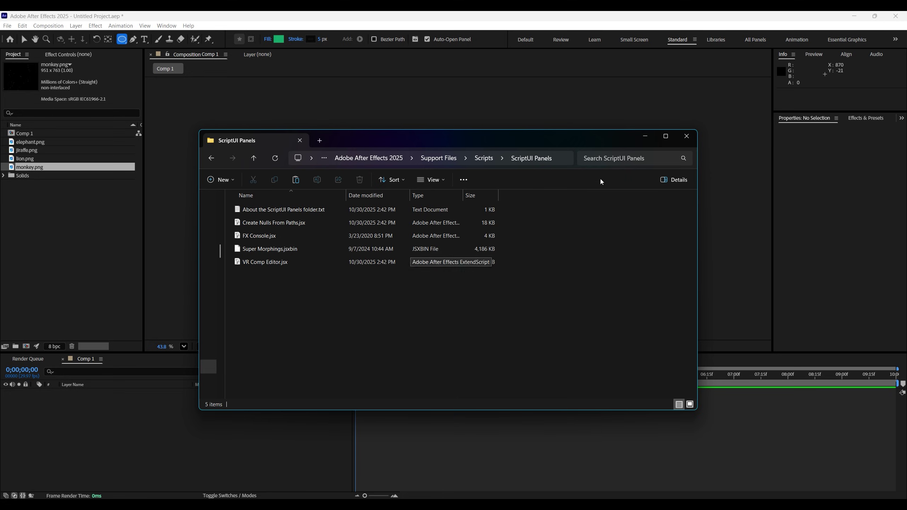
click(644, 136)
click(96, 202)
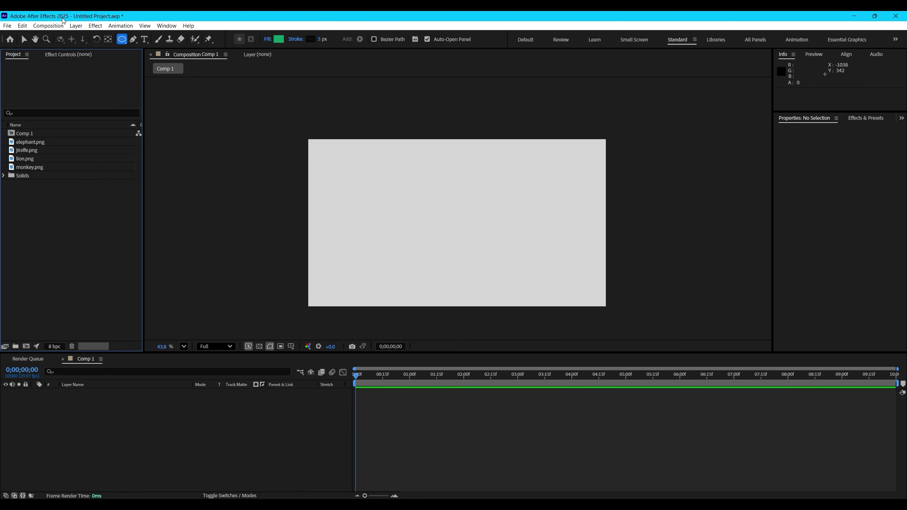
- Check in the Scripting & Expressions preferences that Allow Scripts to Write Files and Access Network is enabled, and accept the settings
click(22, 27)
mouse_move(58, 303)
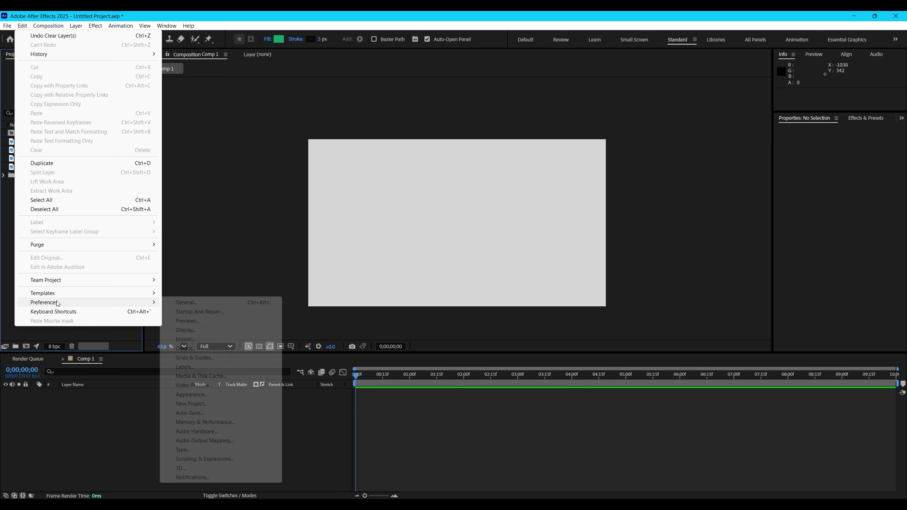
click(184, 304)
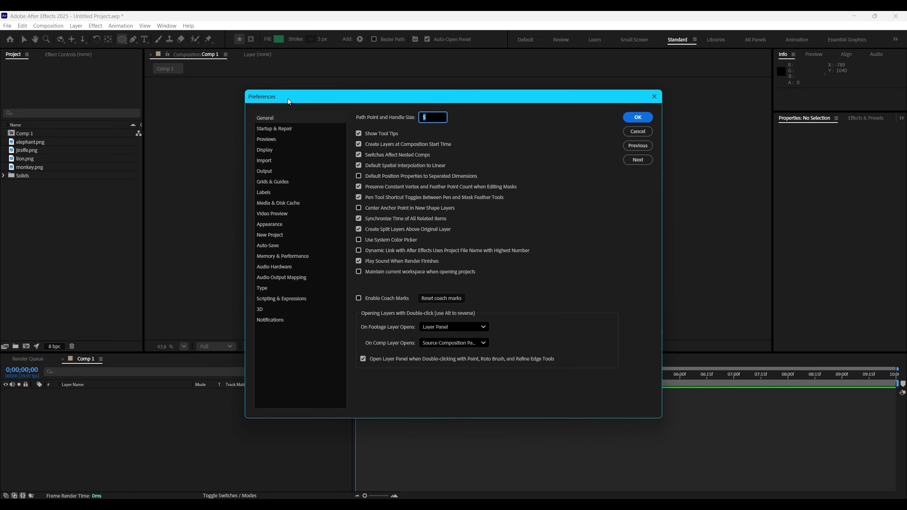
drag(288, 99, 298, 90)
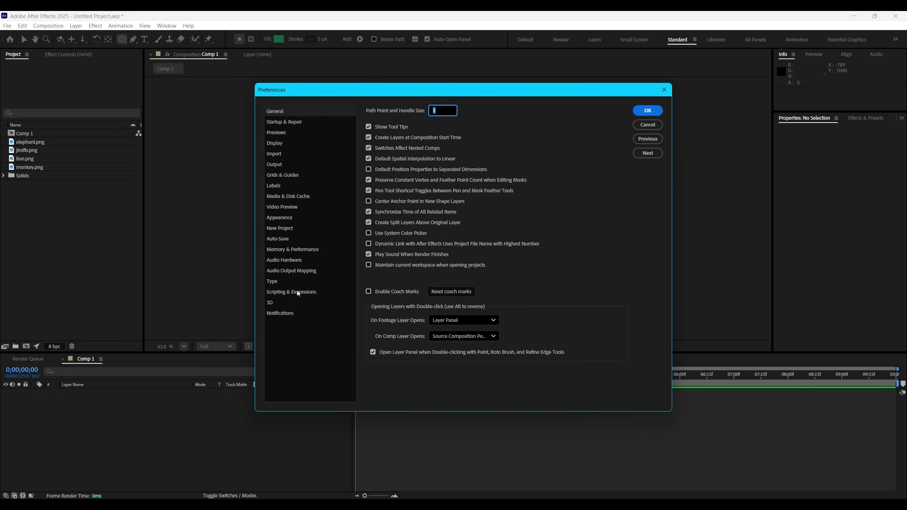
click(286, 293)
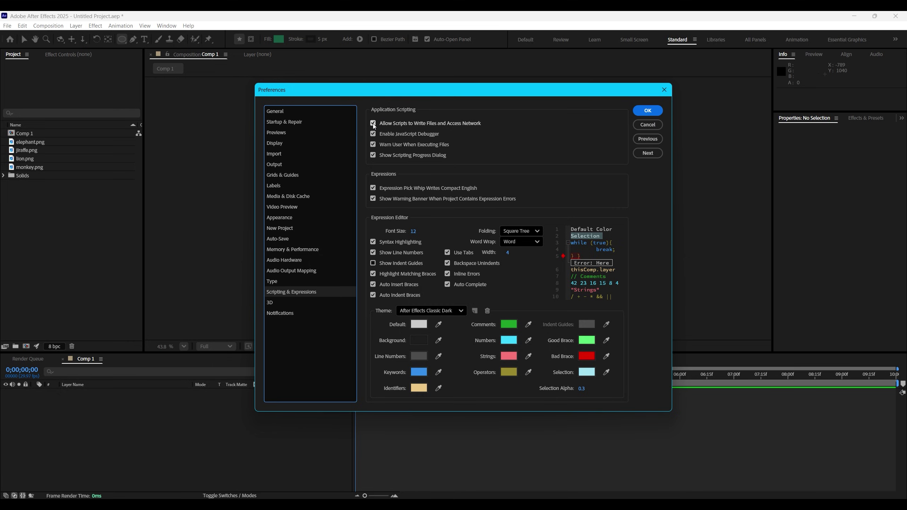
click(647, 111)
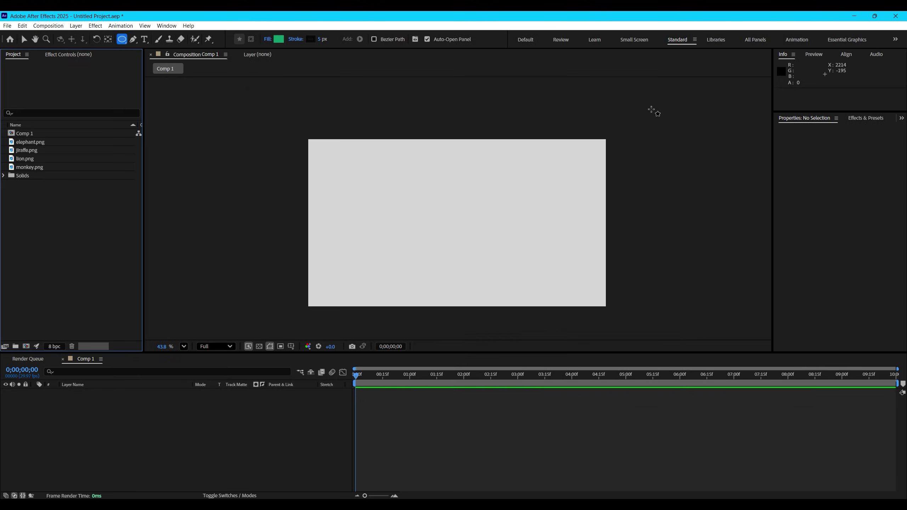
- Open the Super Morphings.jsxbin script panel, shorten its window and park it beside the composition preview
click(168, 27)
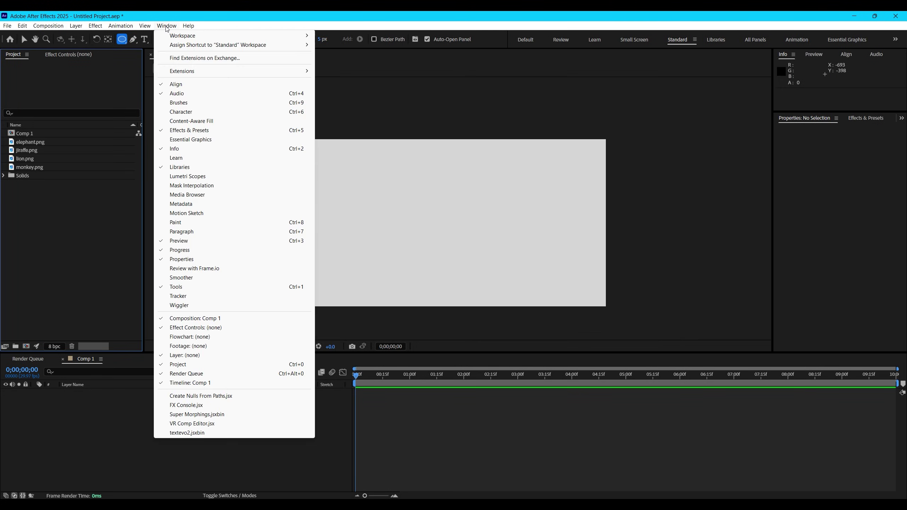
click(194, 415)
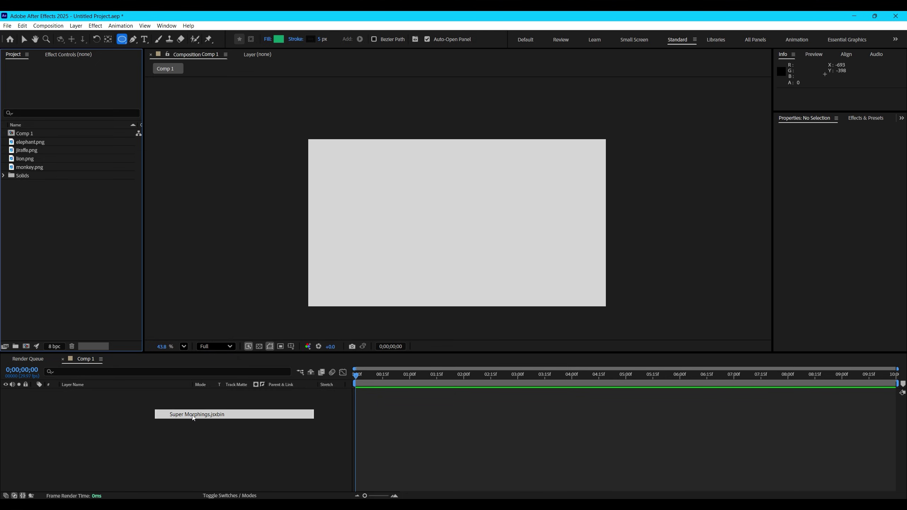
drag(751, 136, 267, 113)
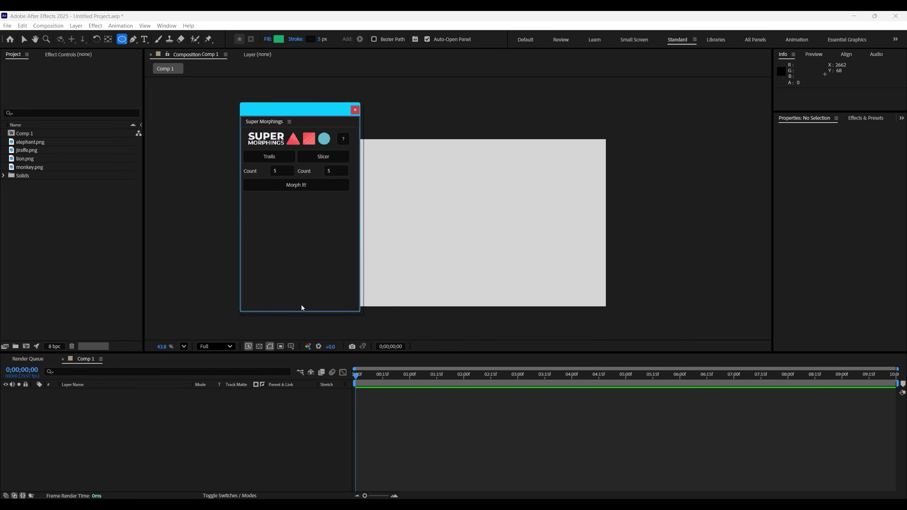
drag(302, 311, 301, 237)
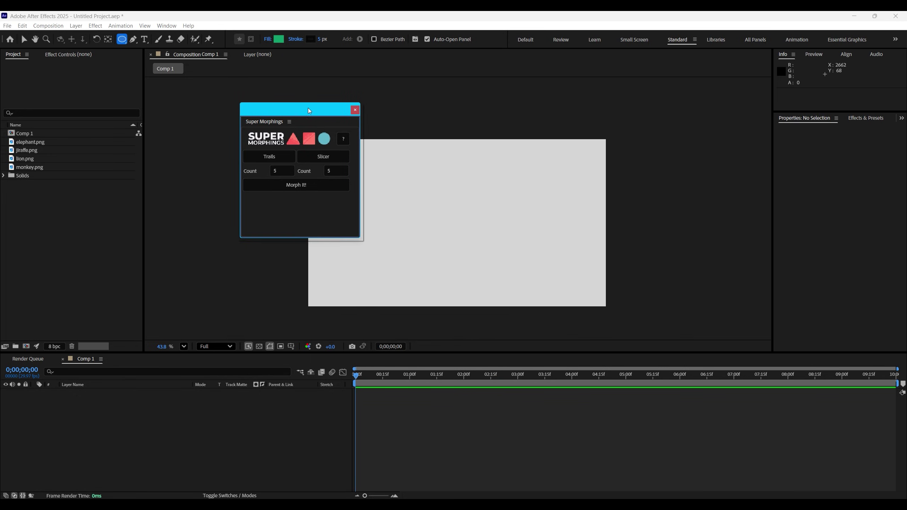
drag(300, 112, 716, 92)
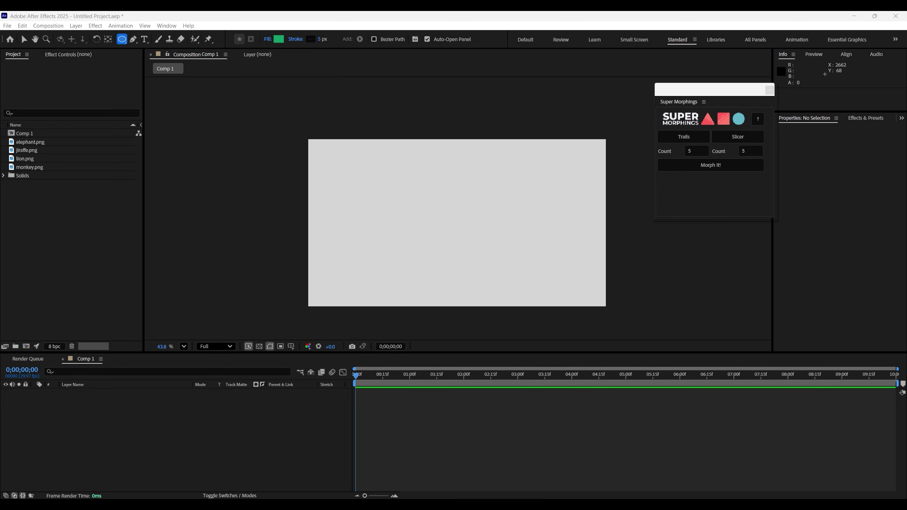
- Import mobile phone.ai and old telephone.ai and place them in Comp 1, the mobile phone on the left and the telephone on the right
drag(905, 189, 55, 239)
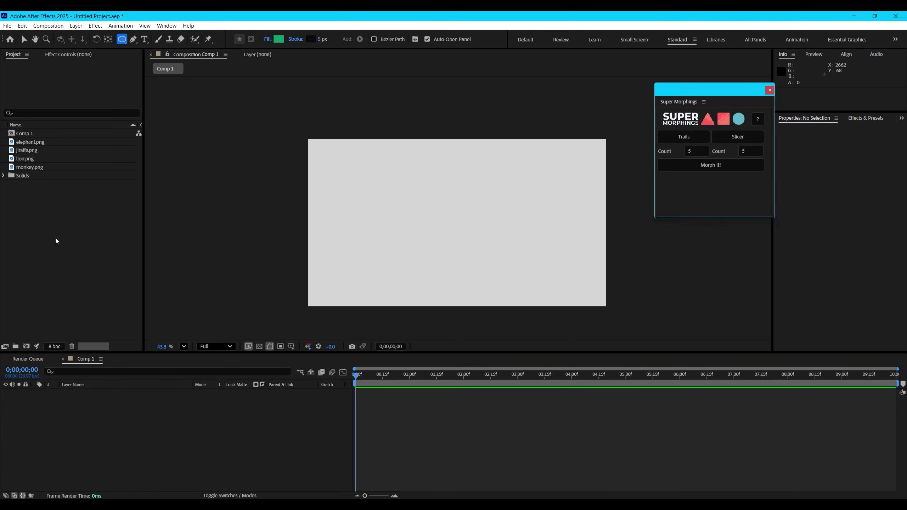
click(55, 238)
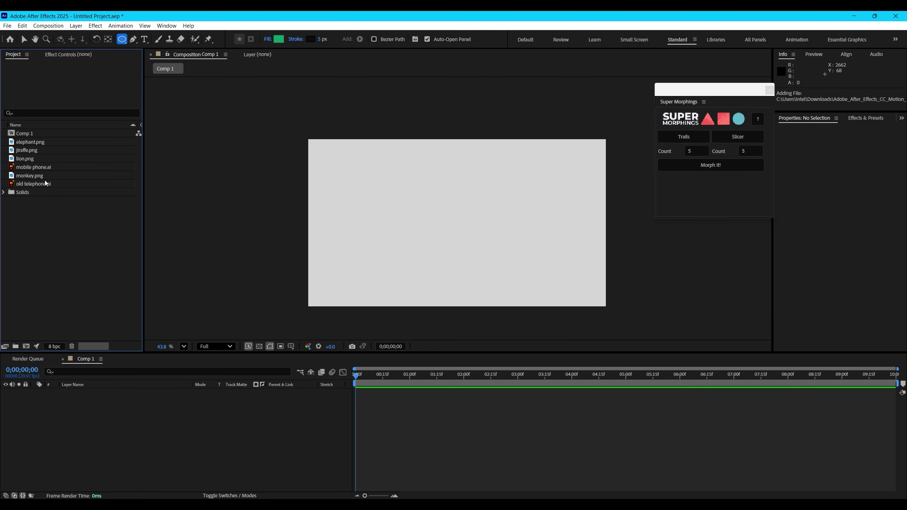
mouse_move(30, 183)
mouse_down()
mouse_move(542, 217)
mouse_move(524, 224)
mouse_up()
key(ctrl+z)
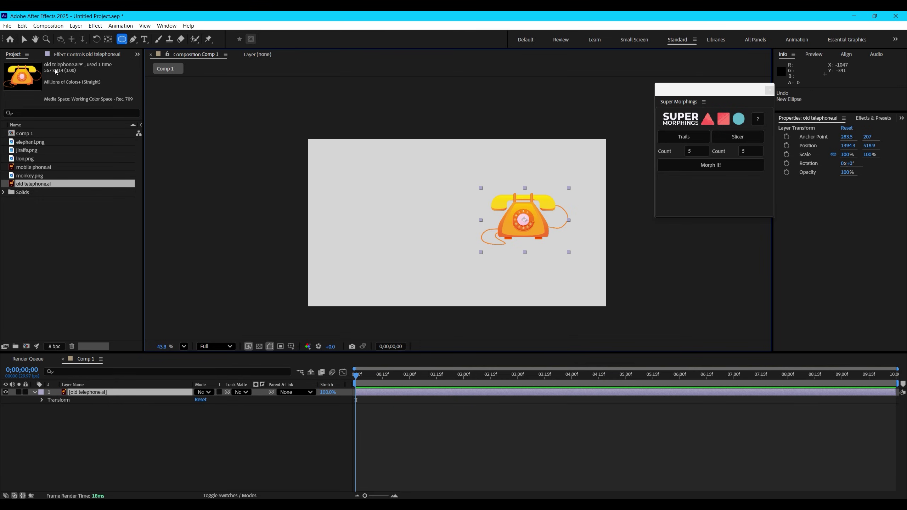
click(24, 39)
drag(33, 167, 387, 218)
click(144, 433)
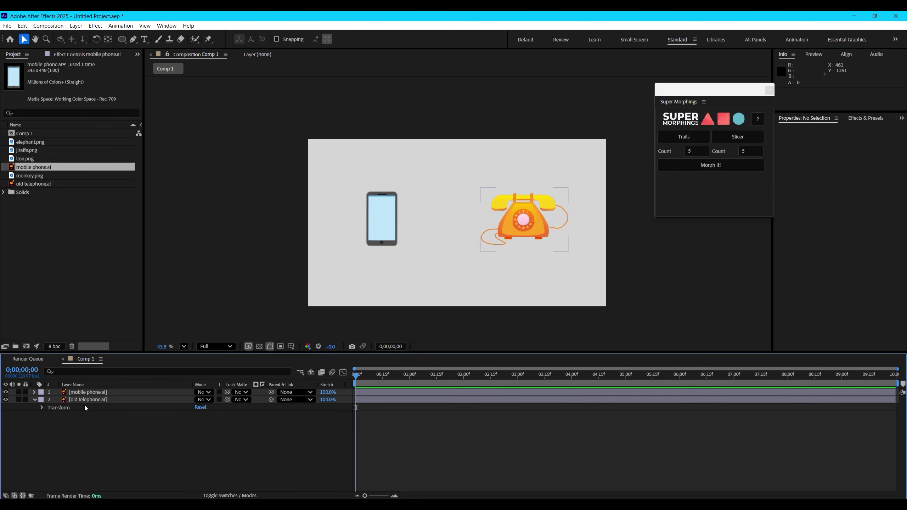
click(35, 400)
- Morph the old telephone into the mobile phone with Super Morphings, selecting the telephone layer first
click(531, 237)
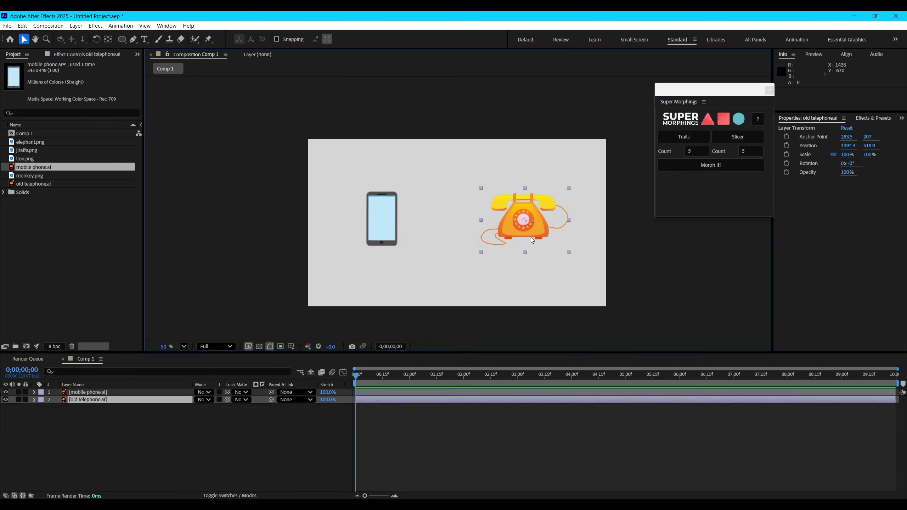
scroll(530, 237, up, 2)
scroll(531, 237, up, 1)
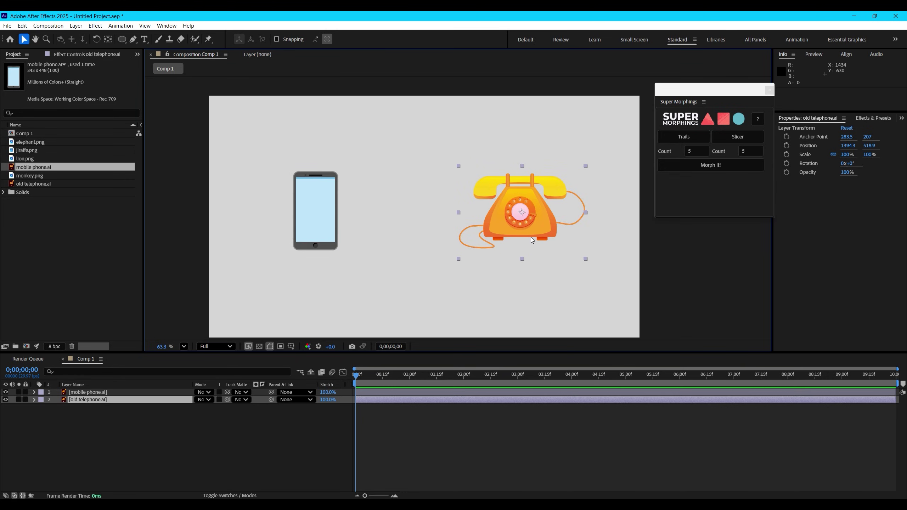
shift+click(318, 212)
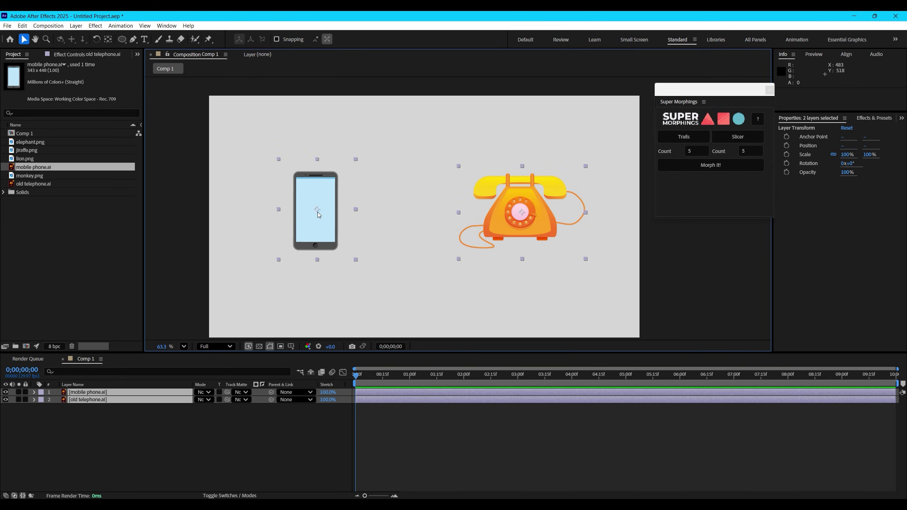
drag(702, 92, 699, 106)
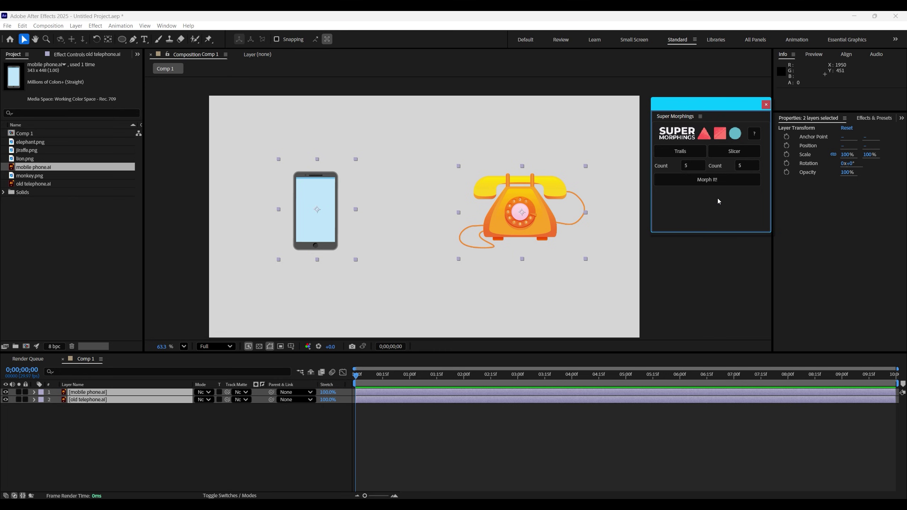
click(706, 179)
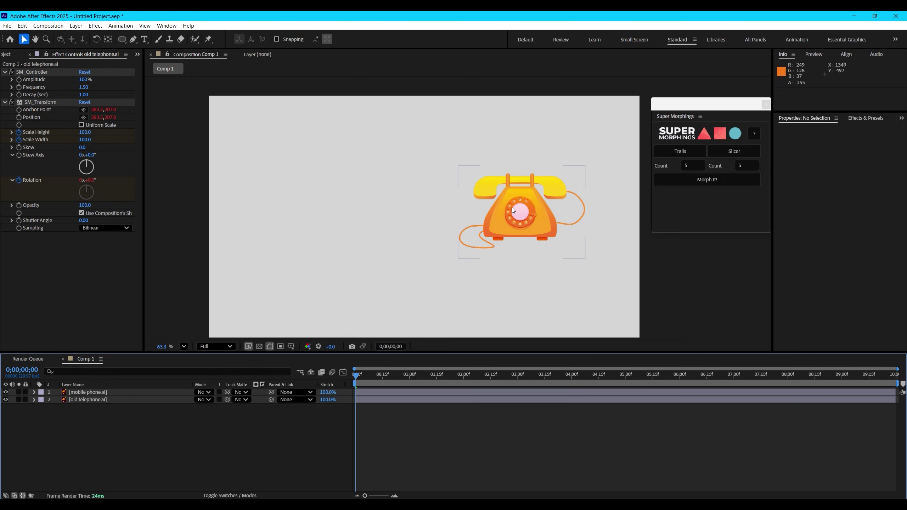
- Preview the telephone-to-mobile-phone morph from the start of Comp 1
key(space)
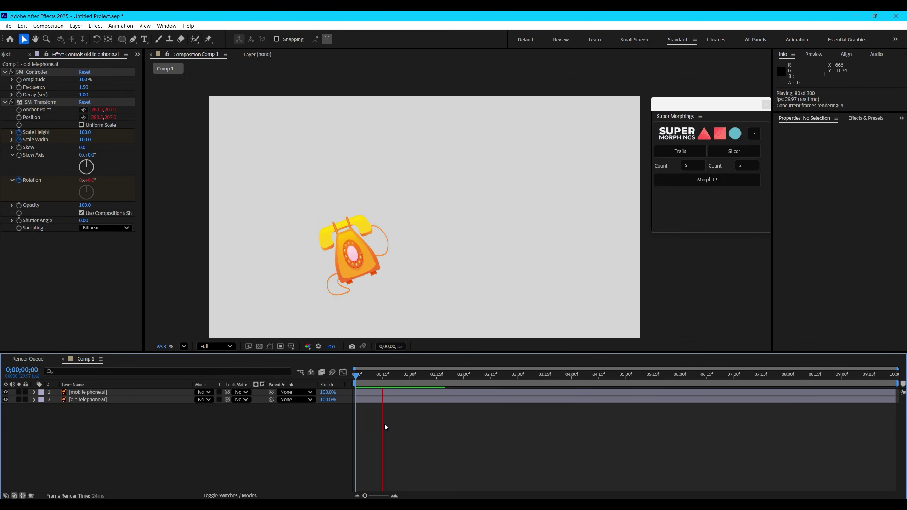
key(space)
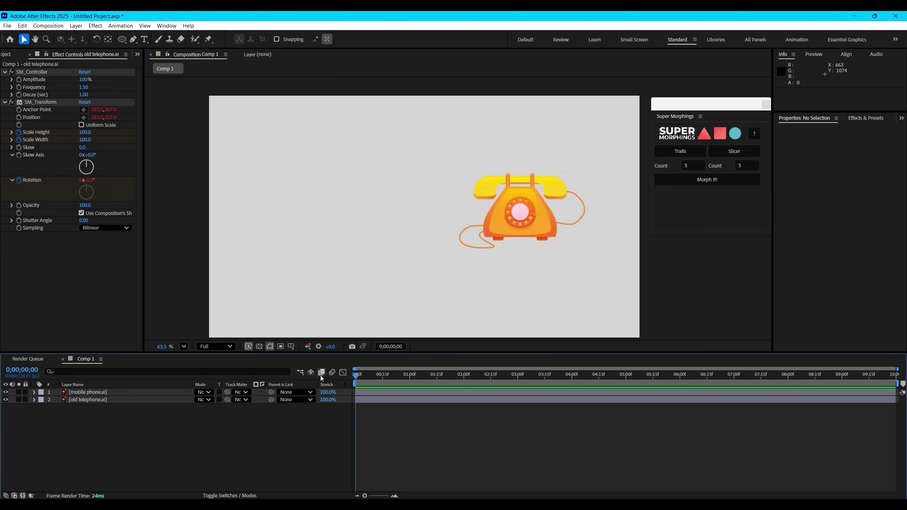
key(space)
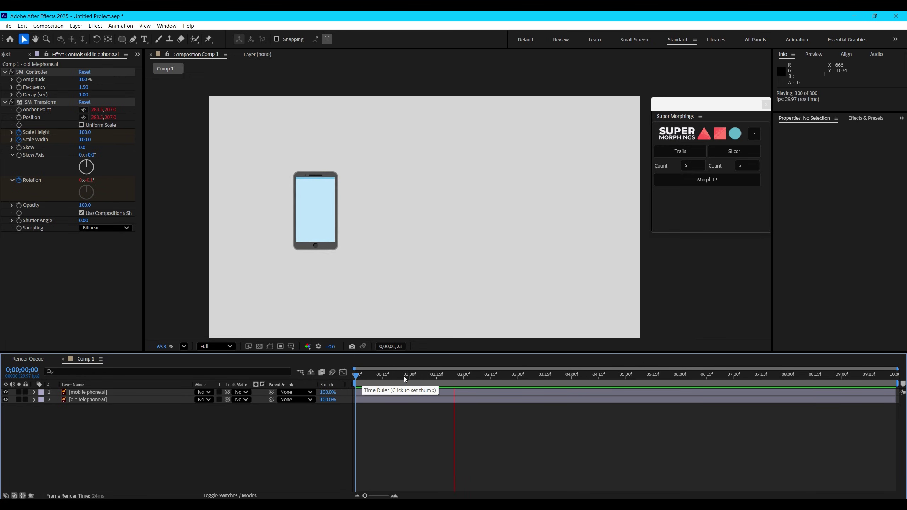
key(space)
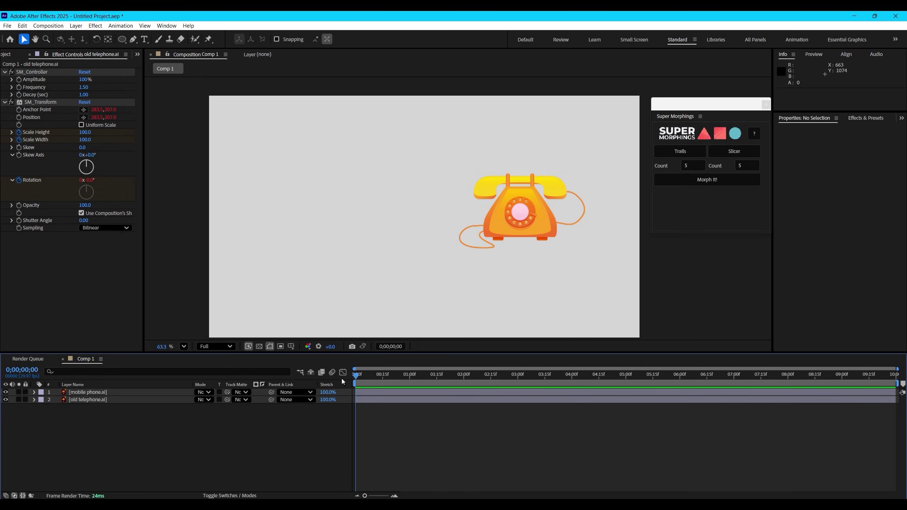
- Undo the telephone-to-mobile-phone morph and deselect the layers
key(ctrl+z)
key(ctrl+z)
click(311, 442)
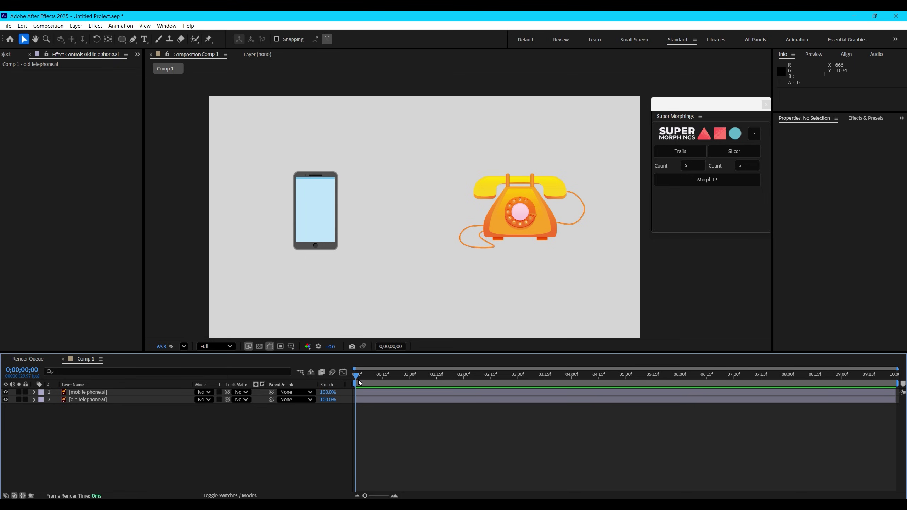
- Morph the mobile phone into the old telephone with Super Morphings, selecting the mobile phone layer first
click(313, 192)
shift+click(535, 202)
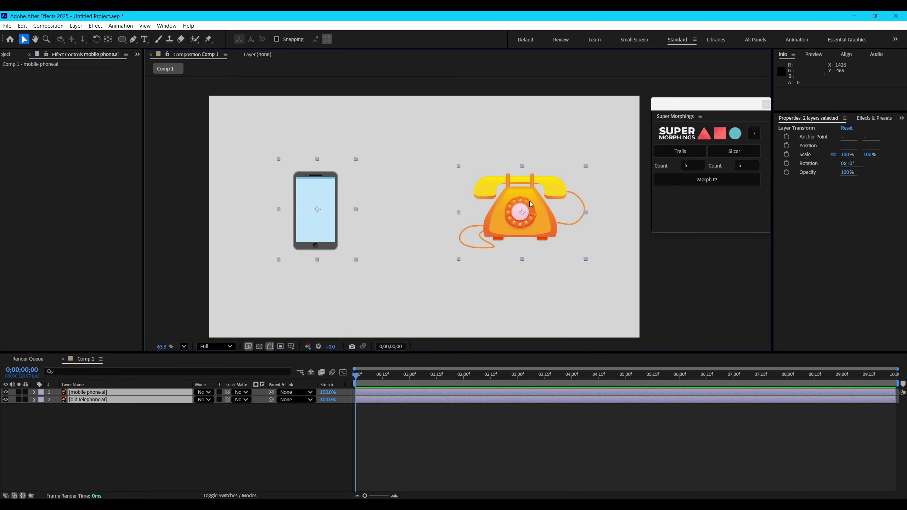
click(721, 180)
click(413, 440)
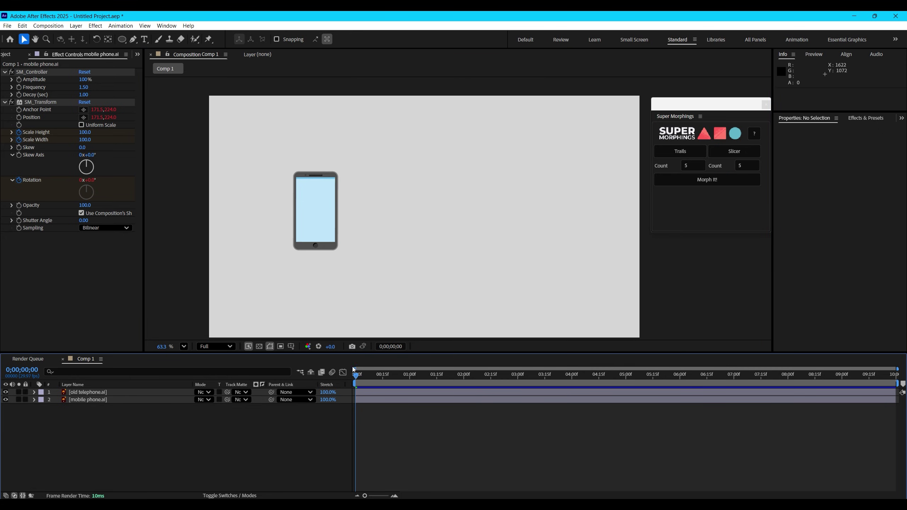
- Scrub through the first second of the mobile-phone-to-telephone morph and return to the start of the composition
drag(359, 378, 411, 378)
click(356, 378)
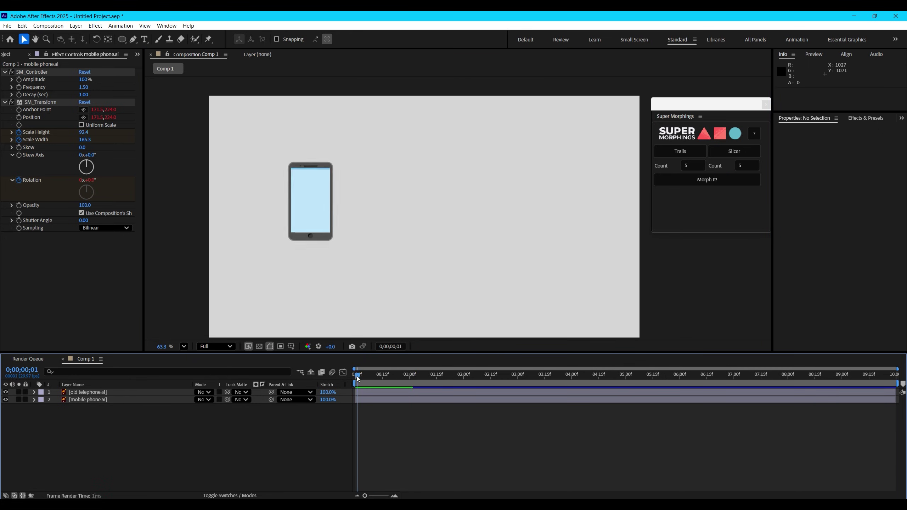
mouse_move(356, 379)
mouse_down()
mouse_move(460, 386)
mouse_move(352, 387)
mouse_up()
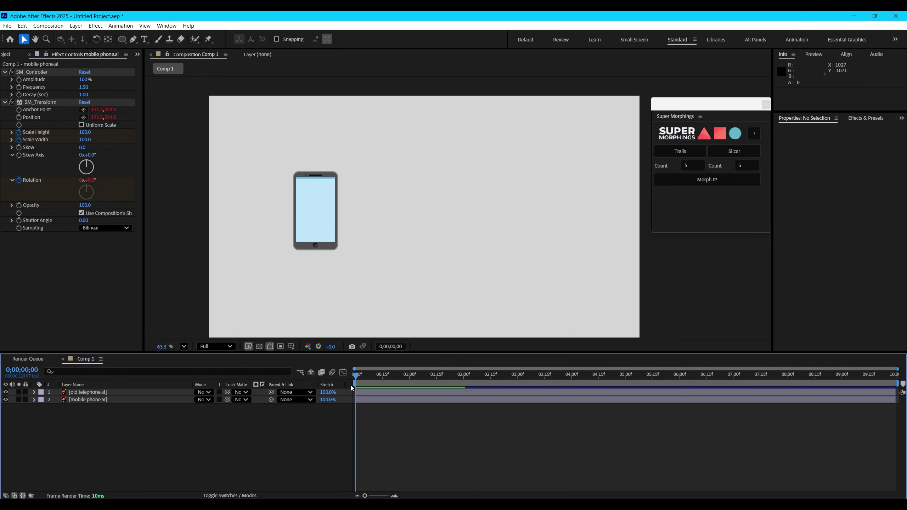
- Delete the old telephone.ai and mobile phone.ai layers from Comp 1 and return to the project's file list
drag(168, 427, 107, 396)
key(Delete)
click(83, 276)
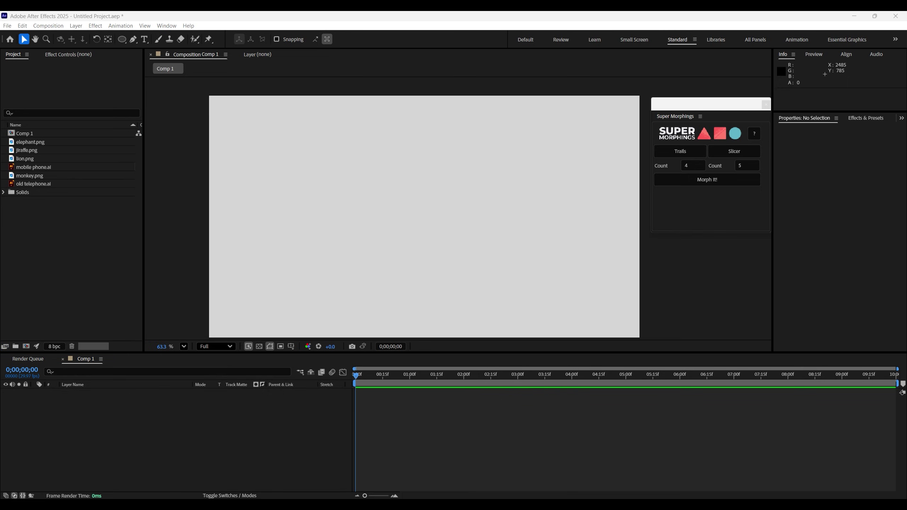
- Import money -credit card.ai into Comp 1 as a Composition with Layer Size footage dimensions, and open the nested composition
drag(455, 162, 329, 155)
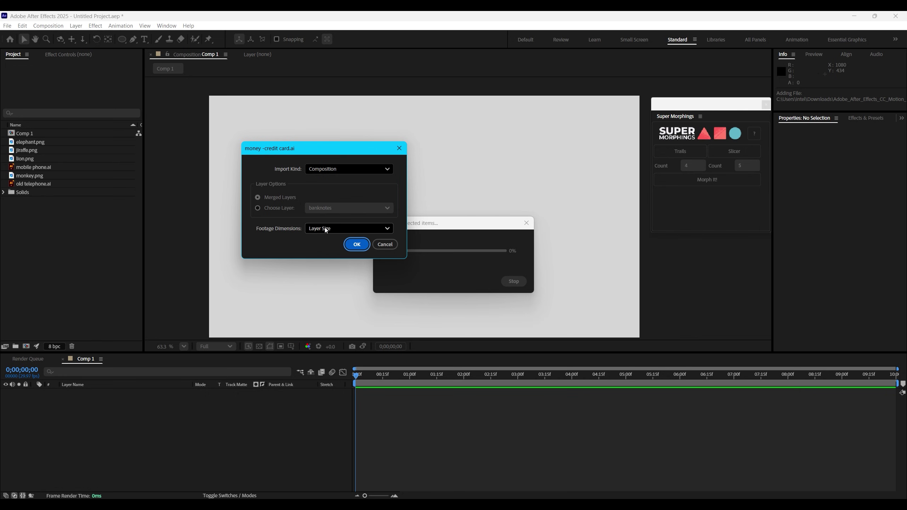
click(353, 246)
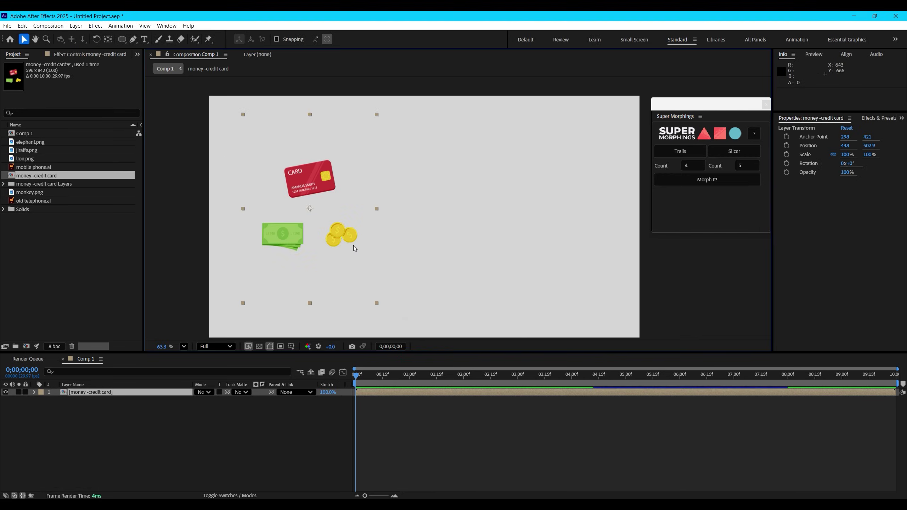
double_click(329, 220)
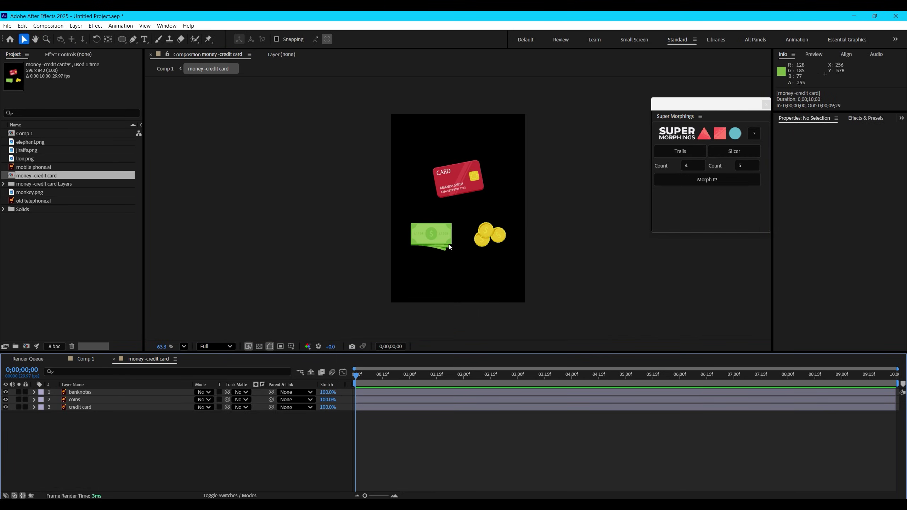
- Spread out the artwork, nudging the credit card, shifting the banknotes down-left and positioning the coins at about 447, 551
scroll(483, 222, up, 3)
drag(431, 133, 430, 127)
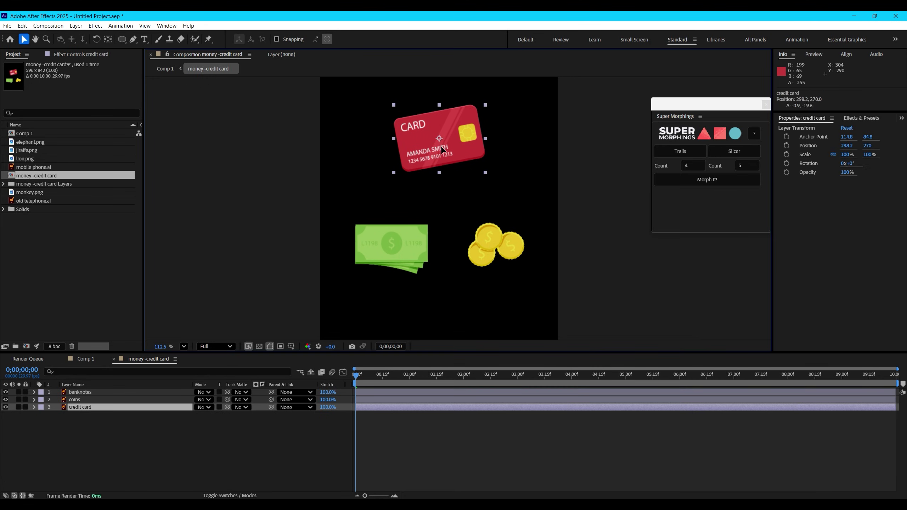
drag(386, 251, 374, 255)
drag(495, 262, 499, 272)
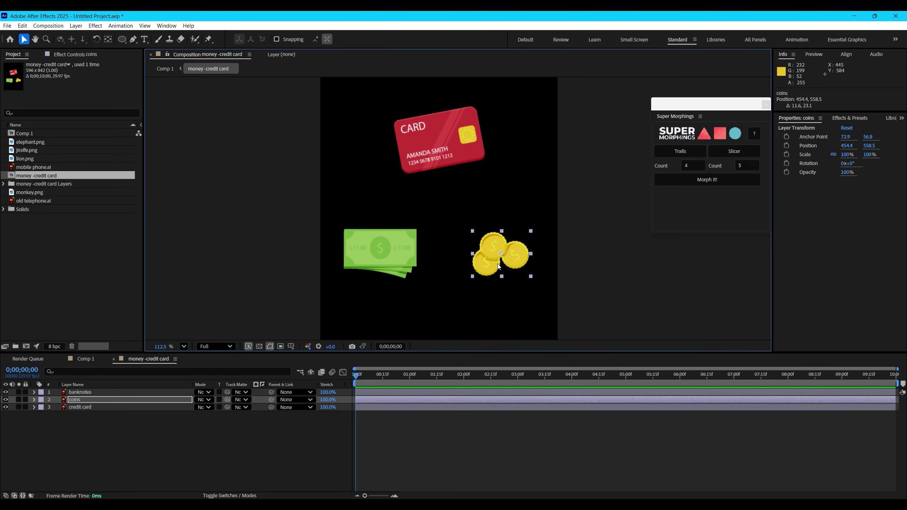
drag(299, 215, 576, 282)
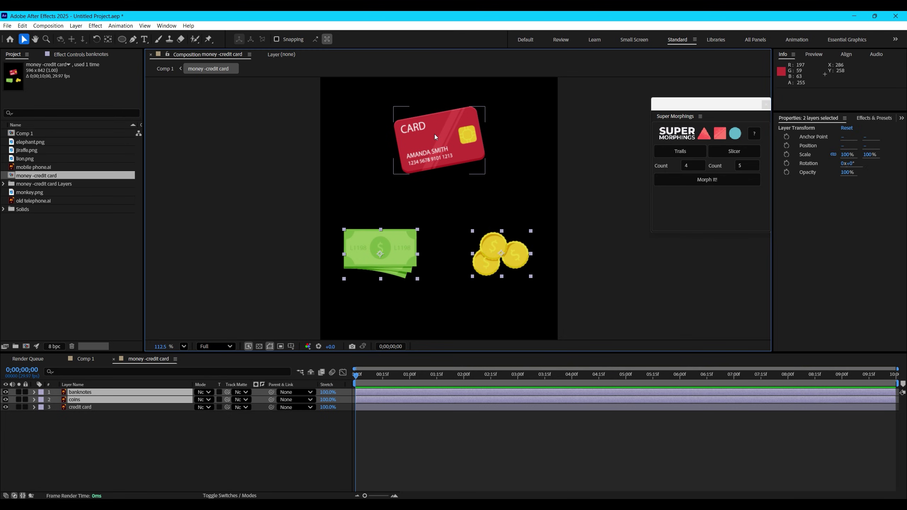
click(229, 261)
drag(495, 247, 492, 244)
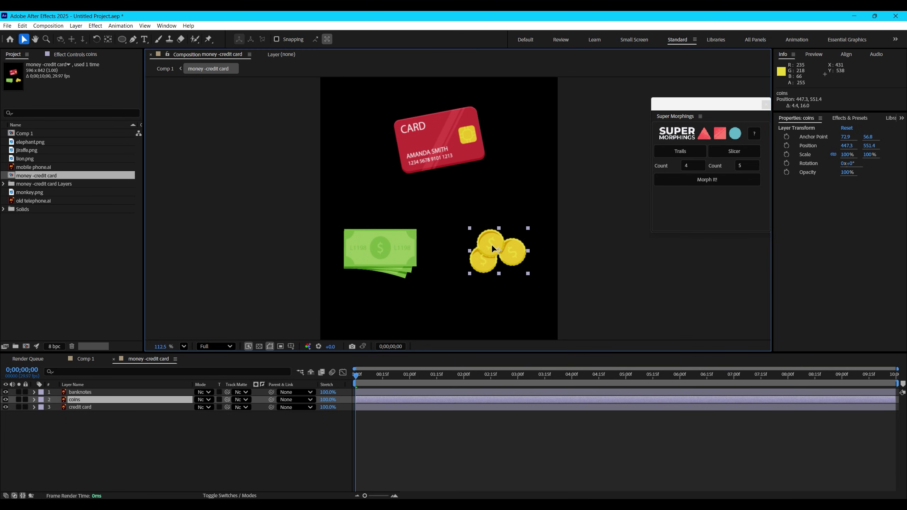
- Morph the banknotes and coins into the credit card with Super Morphings, selecting the credit card layer last, and preview the animation
drag(287, 224, 589, 274)
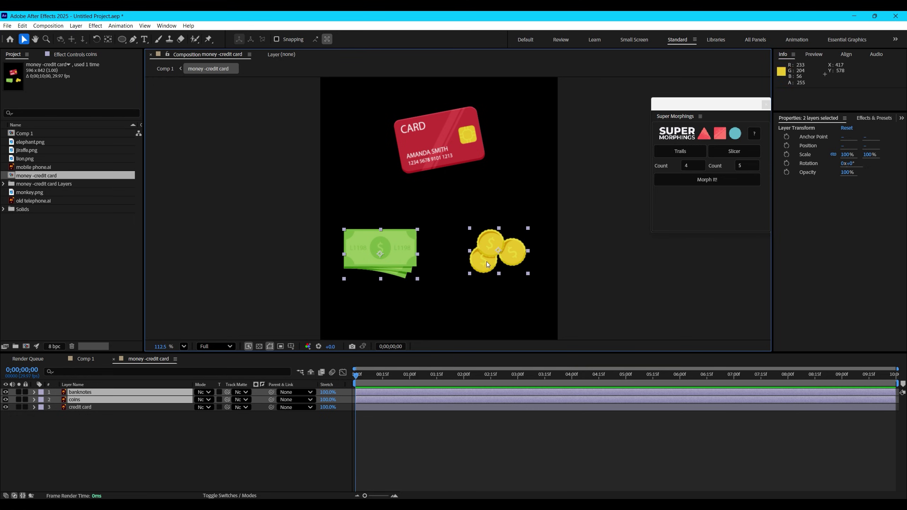
shift+click(83, 407)
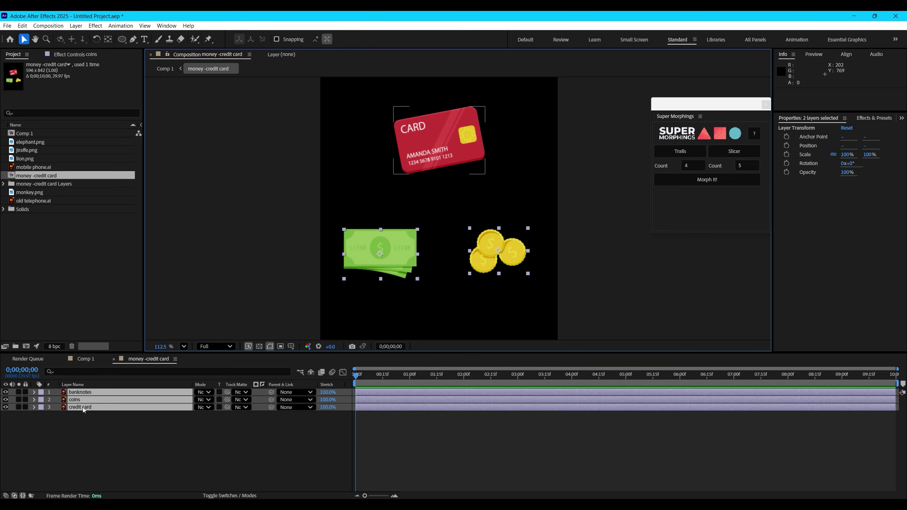
click(697, 180)
click(367, 422)
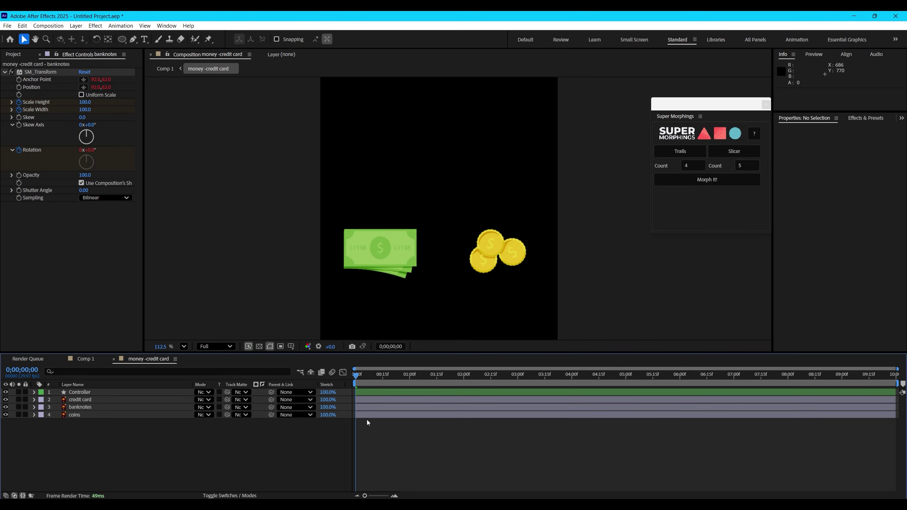
key(space)
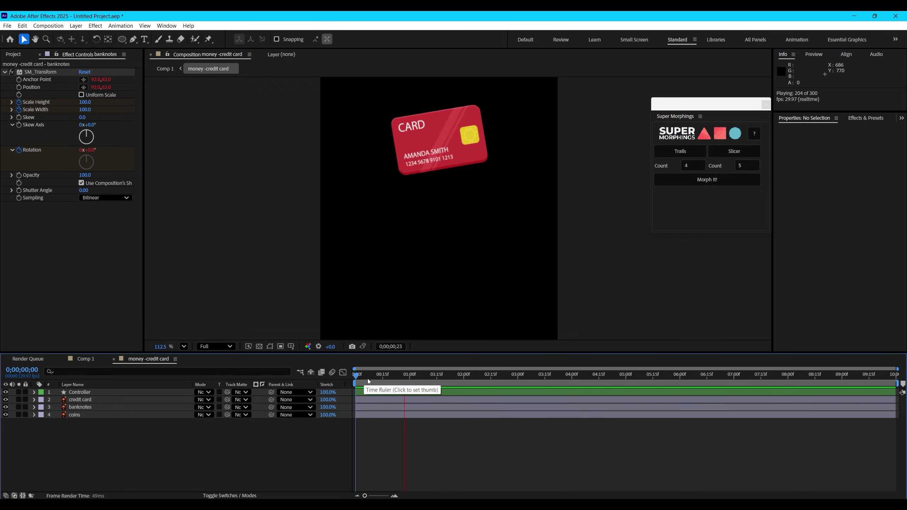
- Add Super Morphings trails with a count of 5 to the banknotes and coins at the first frame, and preview the motion
drag(356, 375, 392, 376)
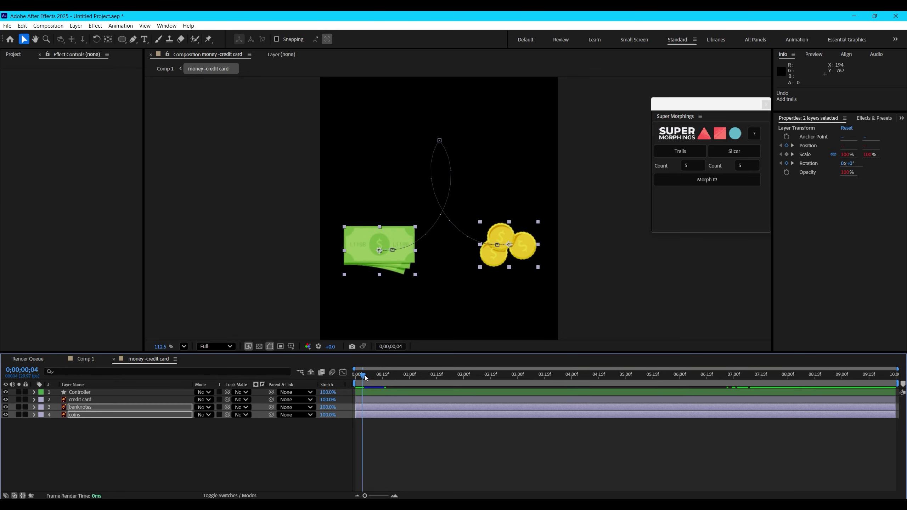
mouse_move(364, 375)
mouse_down()
mouse_move(418, 380)
mouse_move(351, 375)
mouse_up()
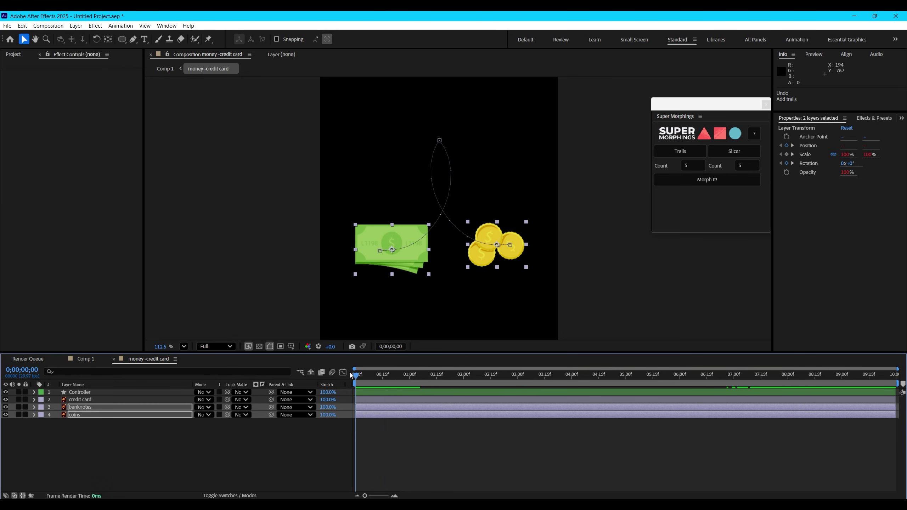
click(678, 153)
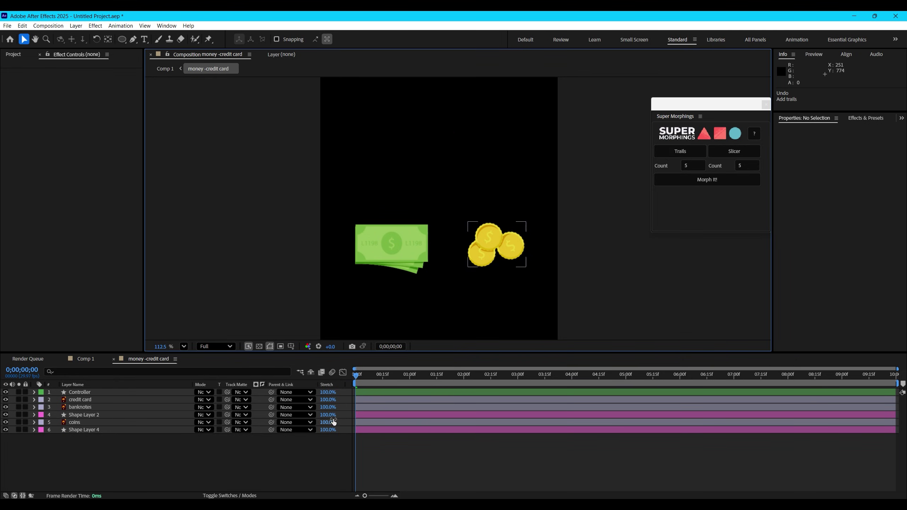
drag(358, 378, 381, 380)
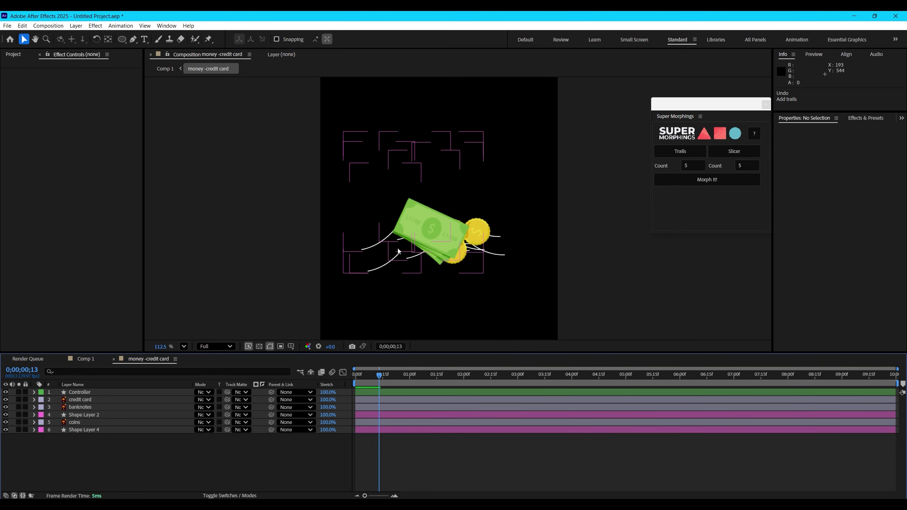
key(space)
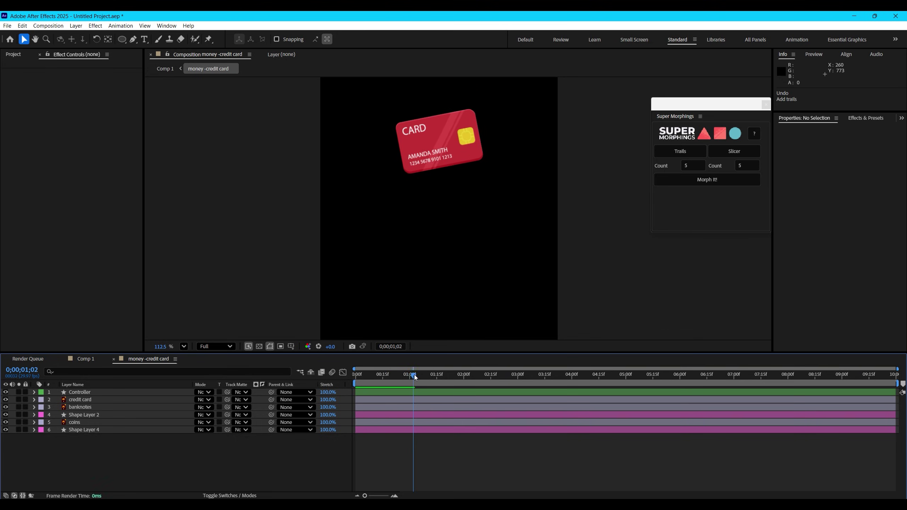
key(space)
drag(381, 376, 383, 379)
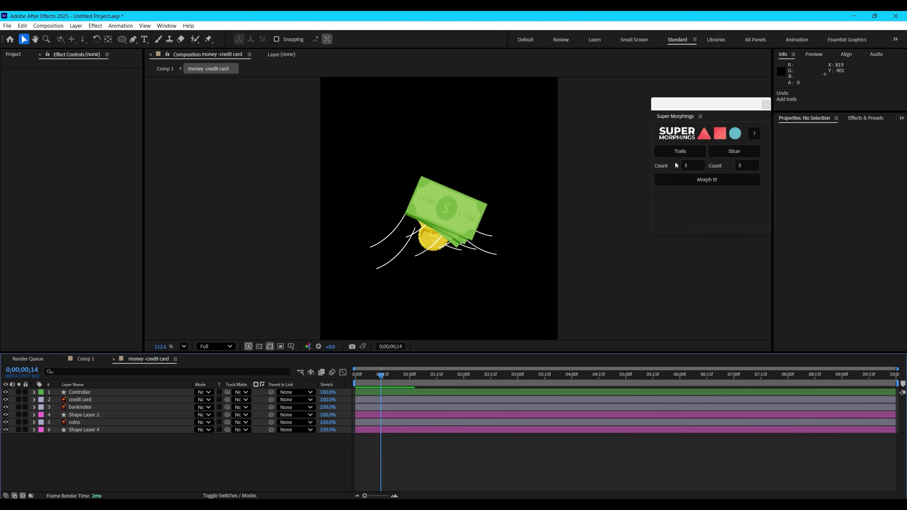
- Undo the five-count trails, add trails with a count of 3 to the banknotes and coins instead, and preview the morph
click(680, 183)
drag(694, 163, 660, 165)
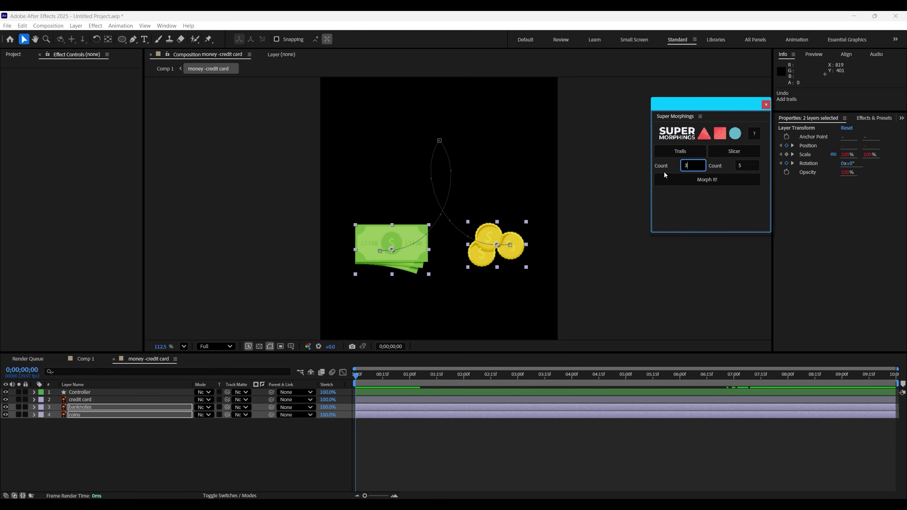
click(680, 154)
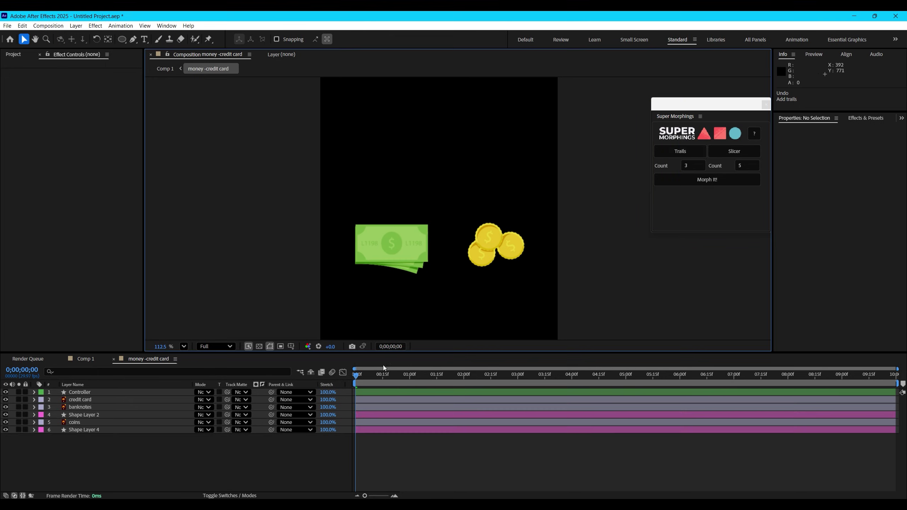
mouse_move(356, 380)
mouse_down()
mouse_move(396, 380)
mouse_move(361, 379)
mouse_up()
drag(392, 376, 355, 375)
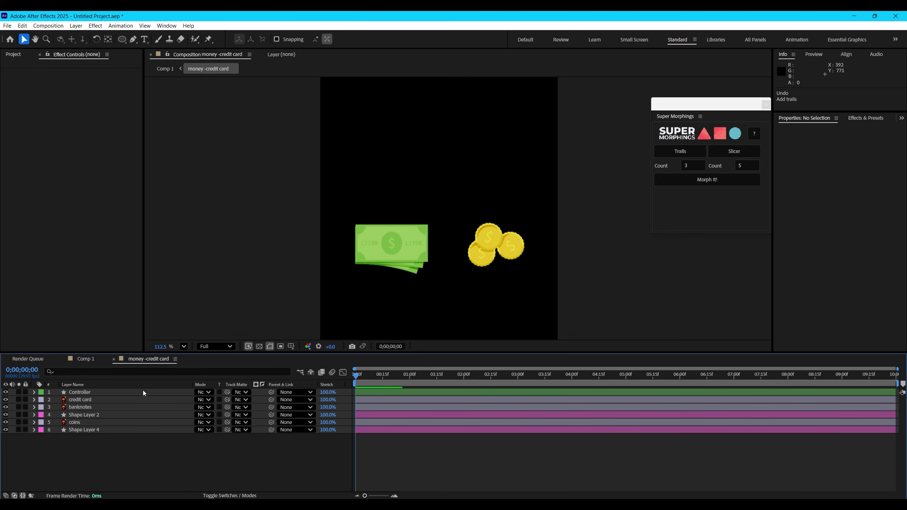
- Examine the SM_Controller settings on the Controller layer and the SM_Trails settings on both trail shape layers
click(81, 392)
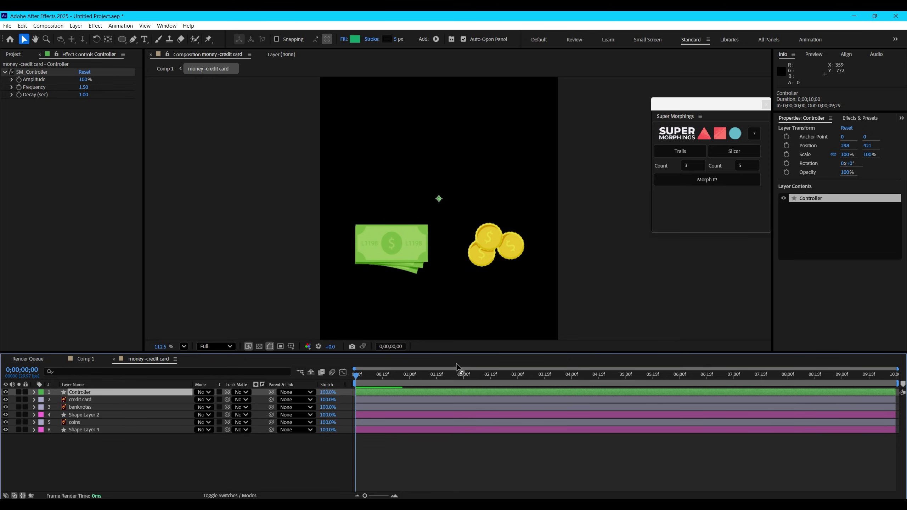
drag(360, 378, 378, 378)
click(89, 415)
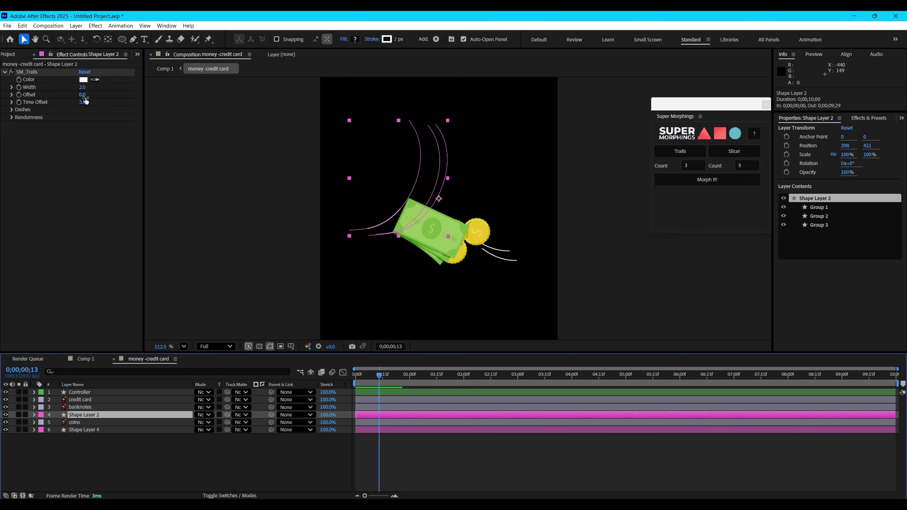
click(82, 429)
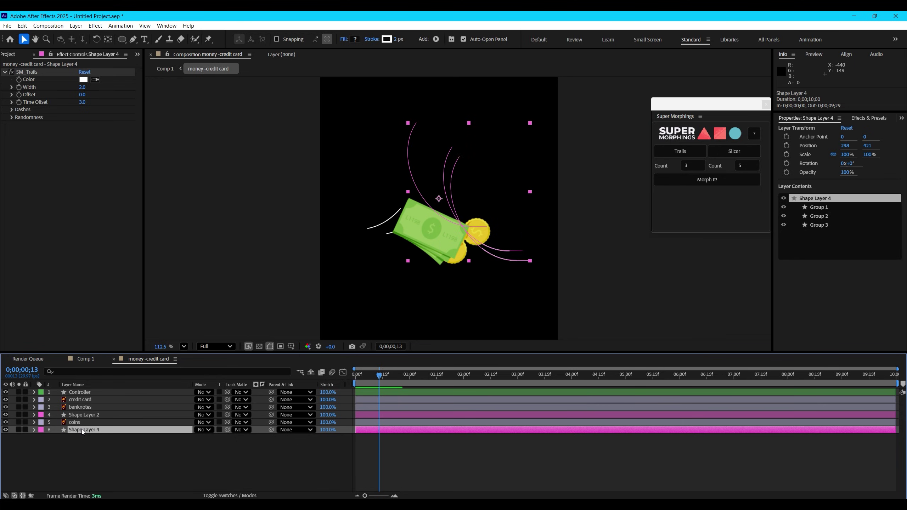
drag(268, 473, 73, 393)
- Delete the money -credit card layer from Comp 1, with the project's file list shown
click(84, 359)
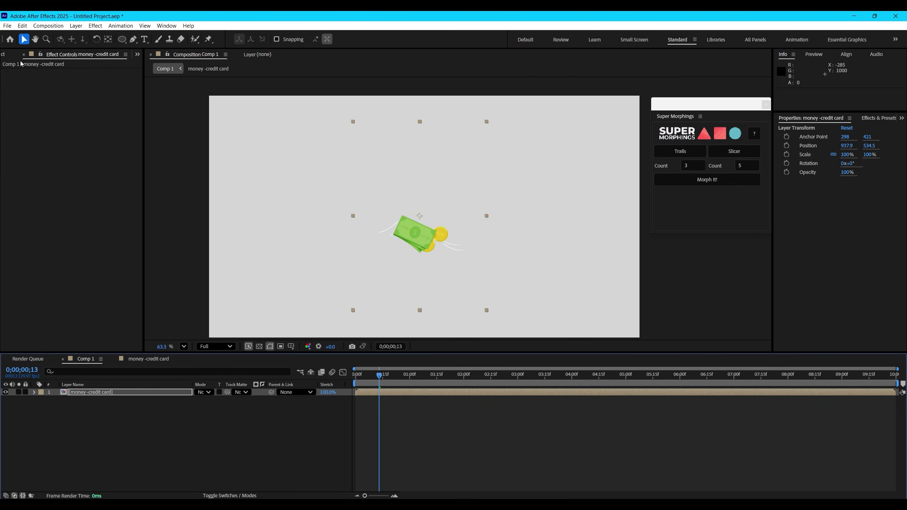
click(4, 54)
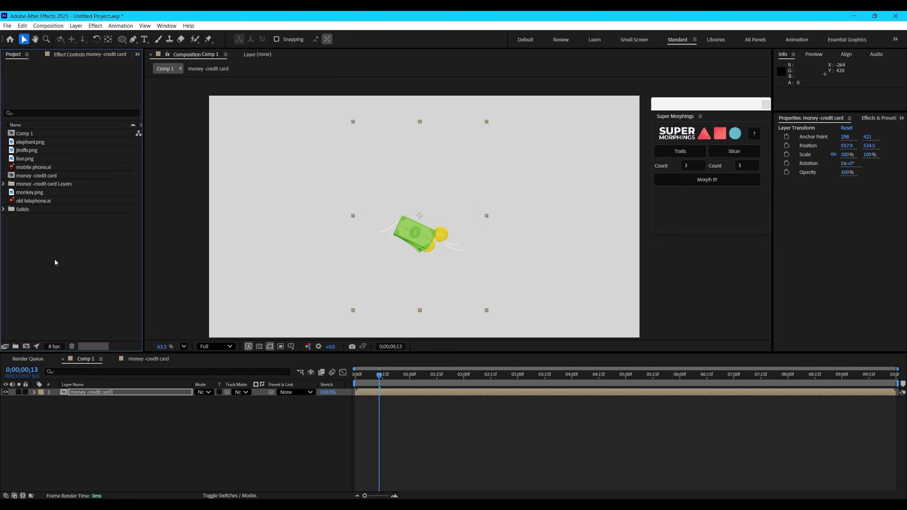
click(94, 414)
click(93, 391)
key(Delete)
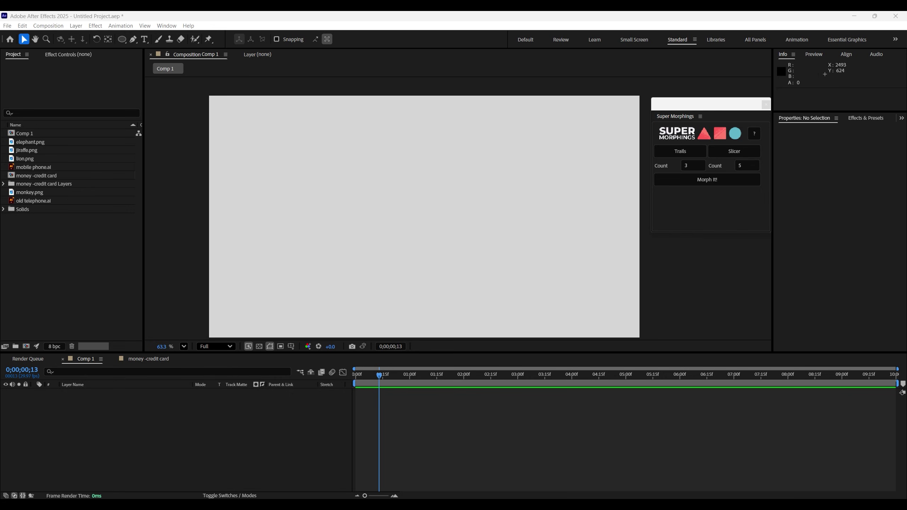
- Import facebook icon.ai, insta icon.ai, tiktok icon.ai and u tube icon.ai into the project
drag(906, 168, 83, 283)
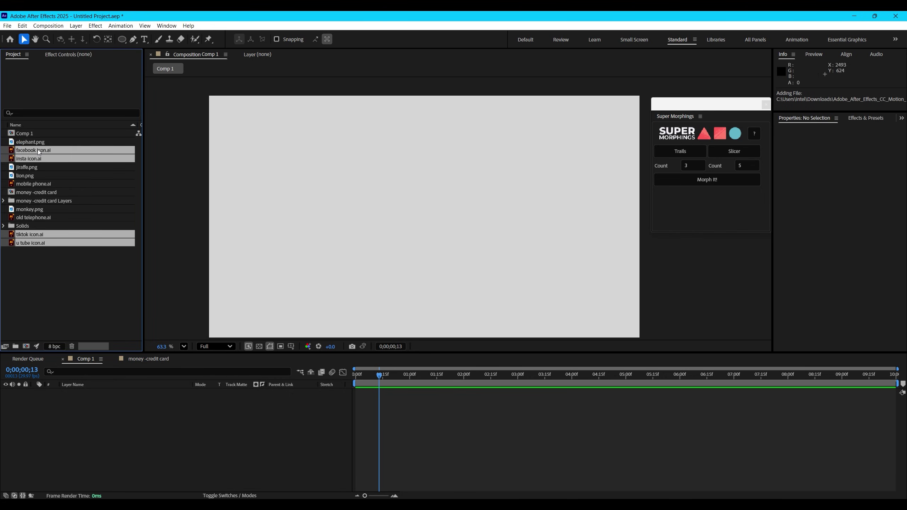